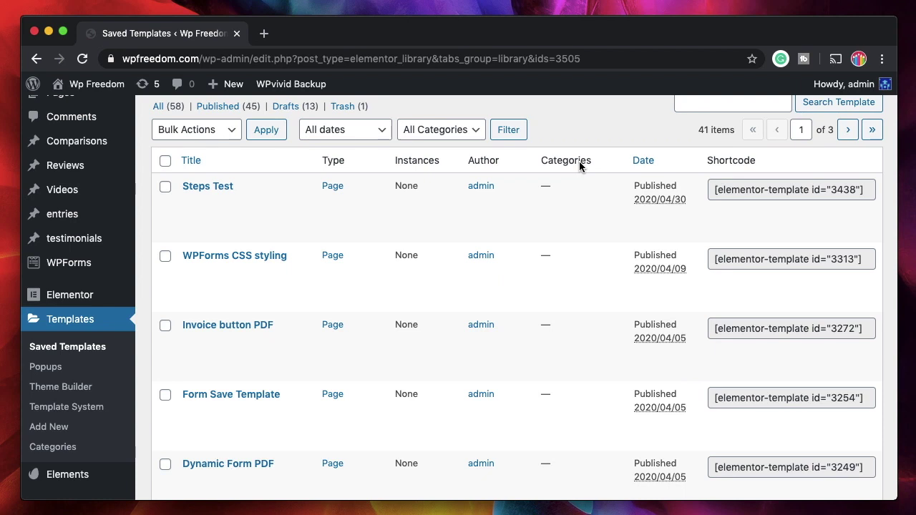
- Open the Dynamic Content for Elementor settings page from the Elementor menu
{"action": "left_click", "coordinate": [67, 299]}
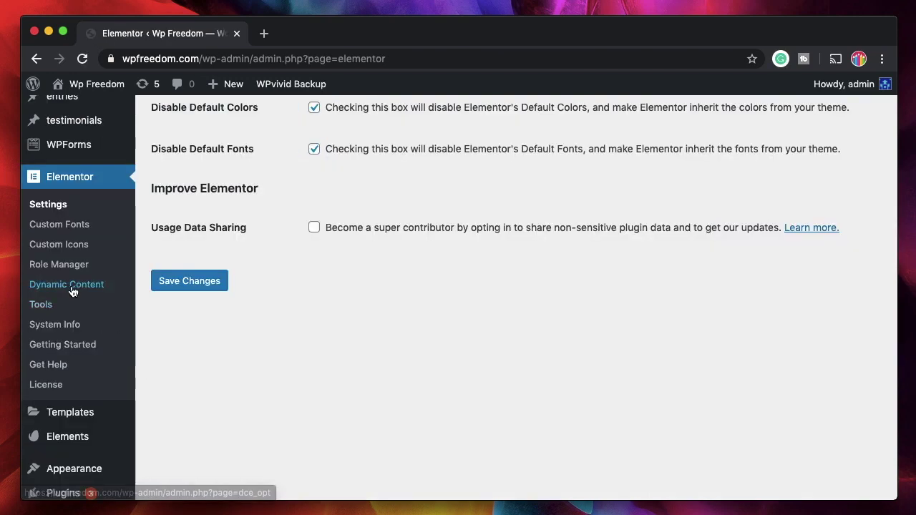
{"action": "left_click", "coordinate": [71, 289]}
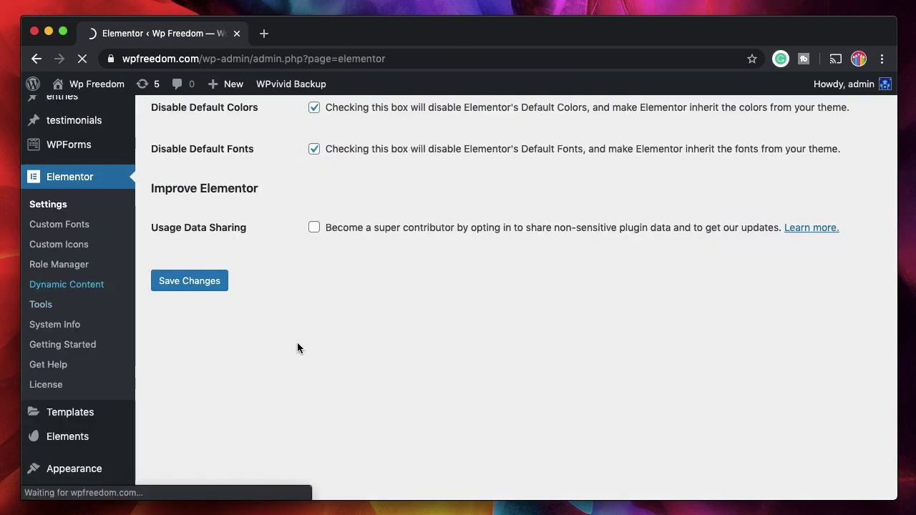
{"action": "scroll", "coordinate": [286, 294], "scroll_direction": "down", "scroll_amount": 4}
{"action": "scroll", "coordinate": [286, 294], "scroll_direction": "up", "scroll_amount": 4}
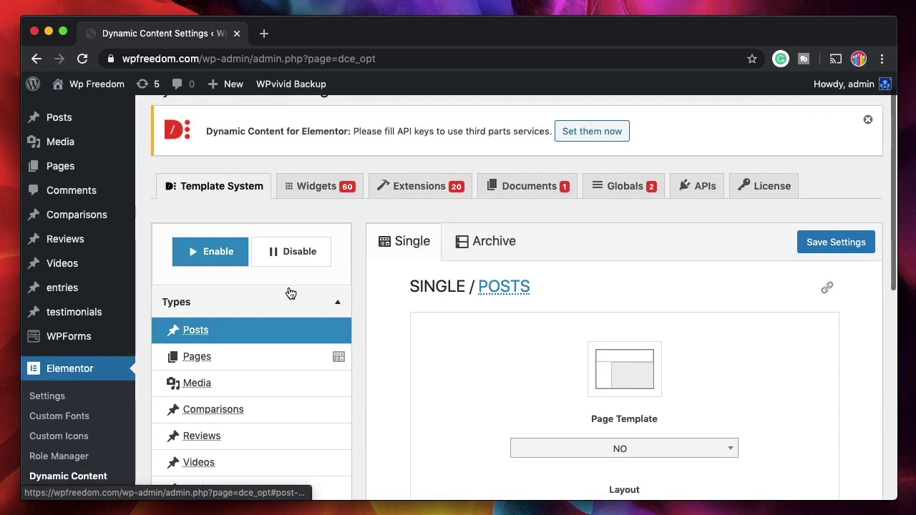
{"action": "scroll", "coordinate": [556, 425], "scroll_direction": "down", "scroll_amount": 3}
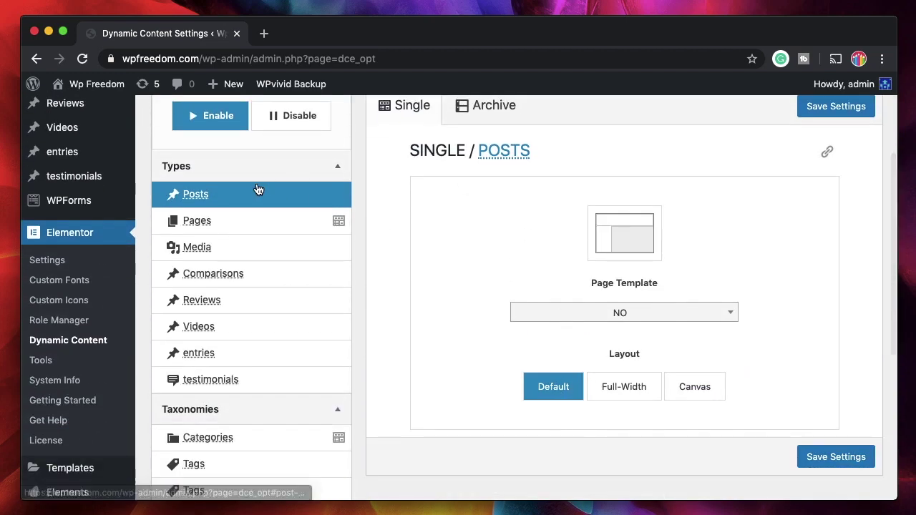
- Compare the single-template options for Pages and Posts, ending on Posts (Page Template NO, Layout Default)
{"action": "left_click", "coordinate": [231, 226]}
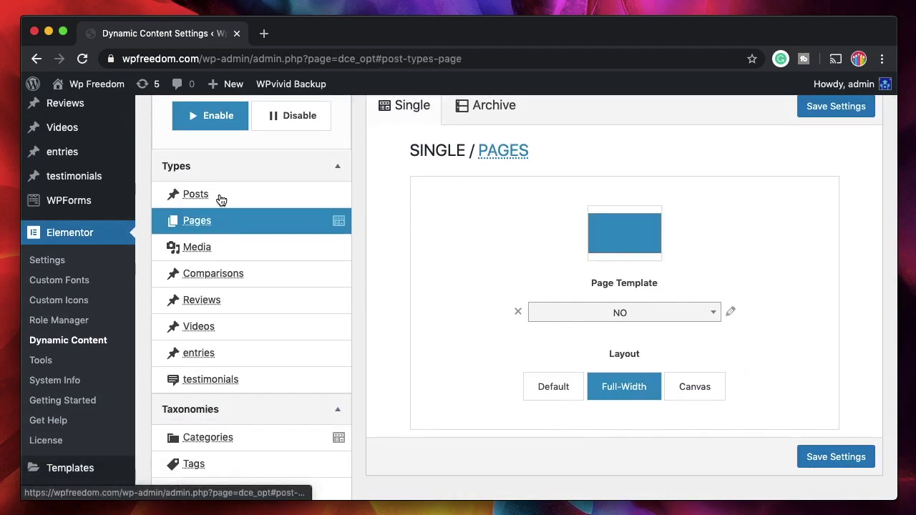
{"action": "left_click", "coordinate": [221, 198]}
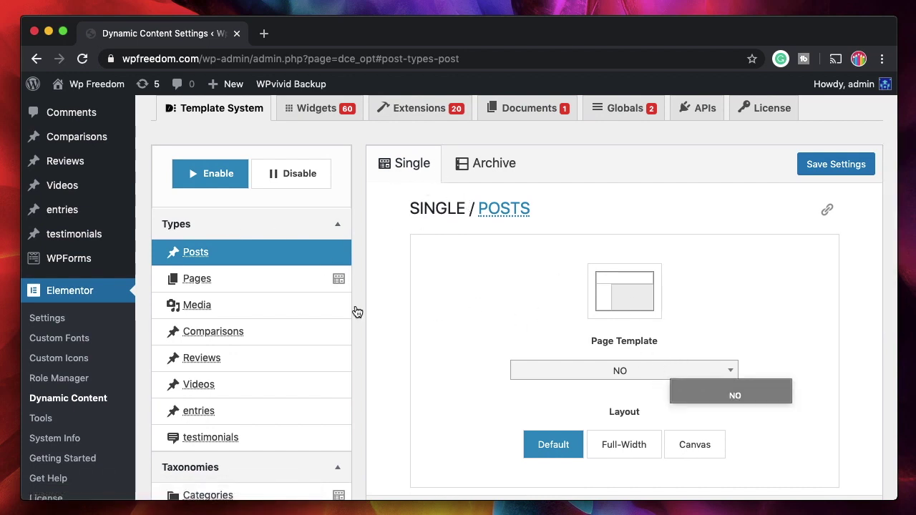
{"action": "left_click", "coordinate": [269, 285]}
{"action": "scroll", "coordinate": [244, 308], "scroll_direction": "down", "scroll_amount": 1}
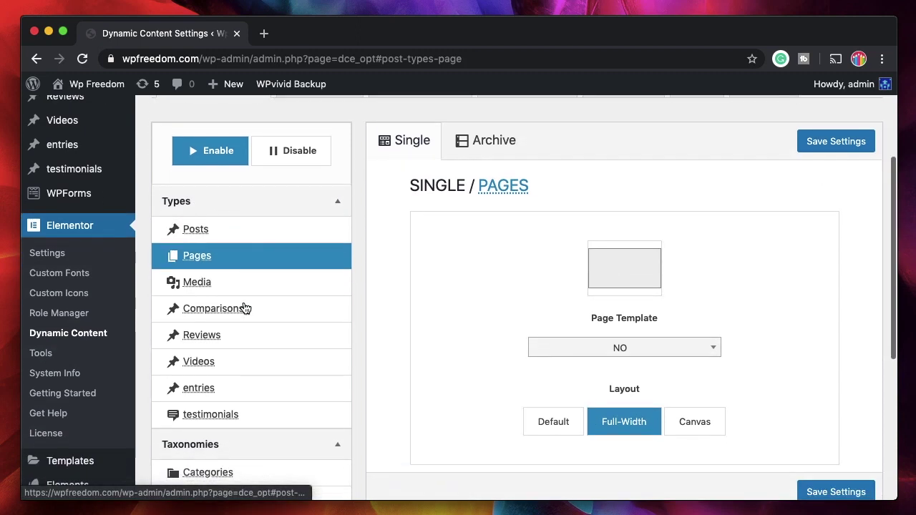
{"action": "left_click", "coordinate": [240, 233]}
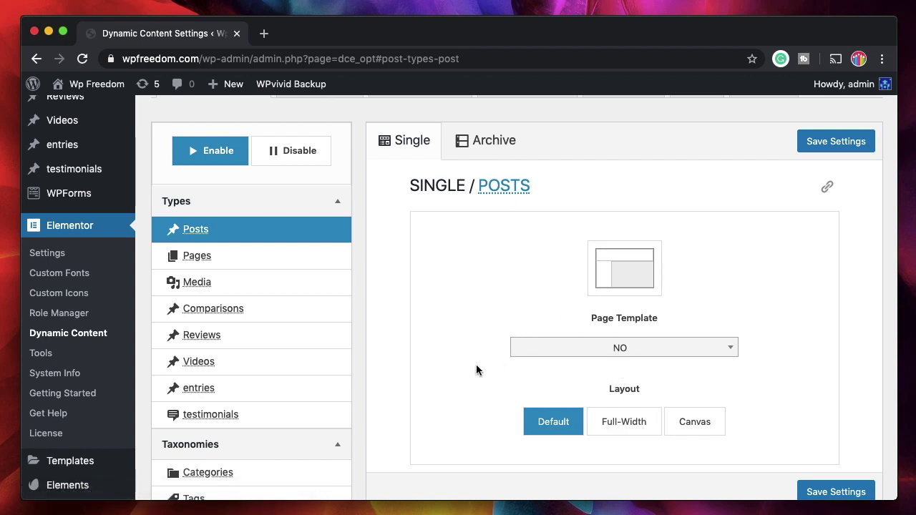
- Review the template settings for Categories under Taxonomies
{"action": "scroll", "coordinate": [282, 284], "scroll_direction": "down", "scroll_amount": 3}
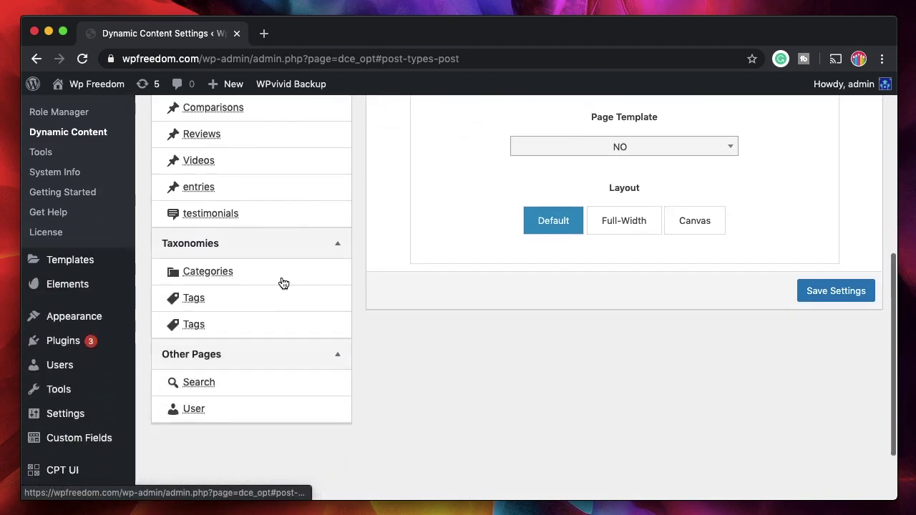
{"action": "left_click", "coordinate": [250, 264]}
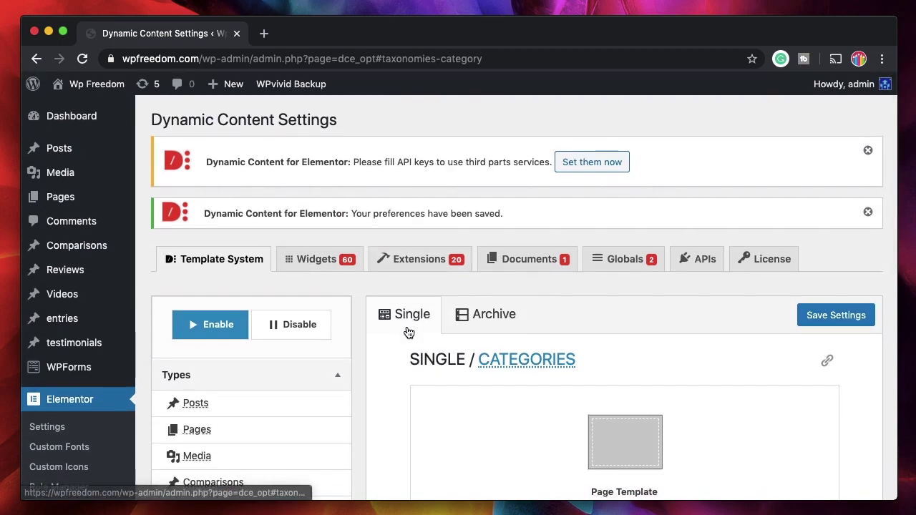
{"action": "scroll", "coordinate": [406, 329], "scroll_direction": "down", "scroll_amount": 2}
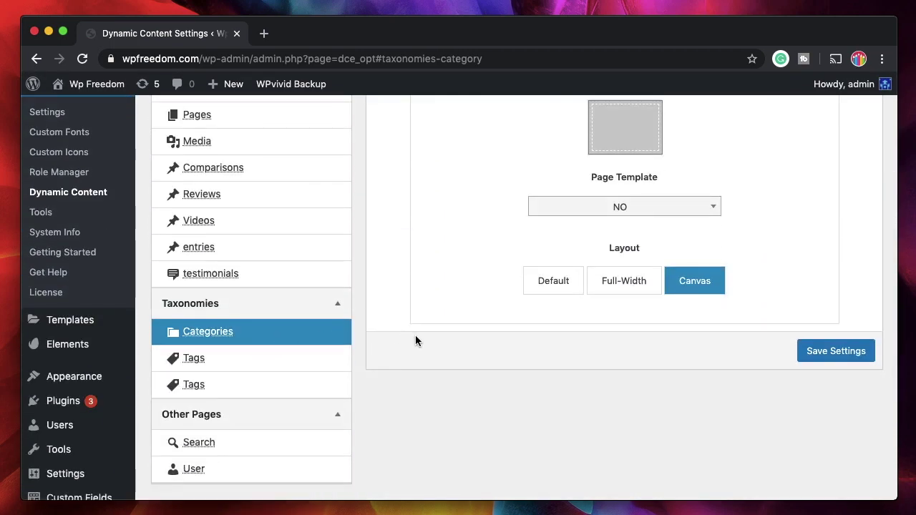
{"action": "scroll", "coordinate": [415, 341], "scroll_direction": "up", "scroll_amount": 1}
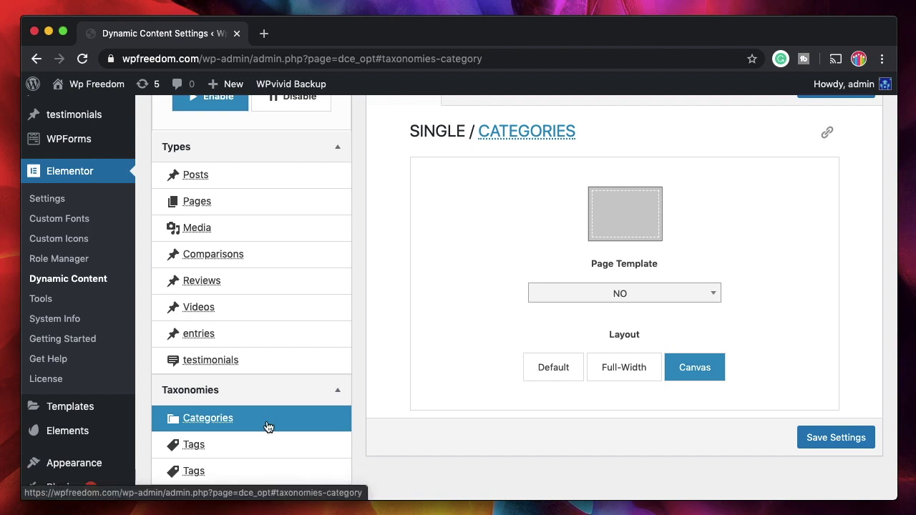
{"action": "scroll", "coordinate": [421, 342], "scroll_direction": "down", "scroll_amount": 5}
- Show the Archive template settings for Tags, with Before and Template both NO
{"action": "left_click", "coordinate": [233, 250]}
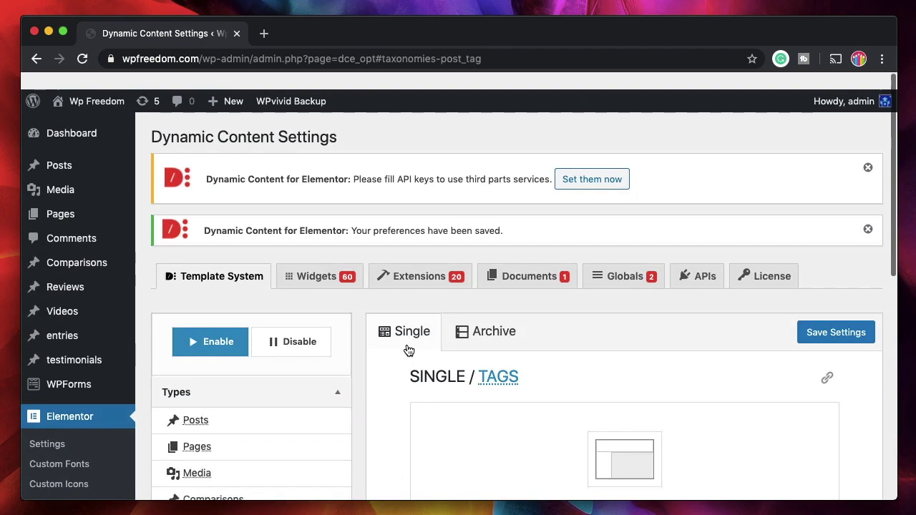
{"action": "scroll", "coordinate": [408, 350], "scroll_direction": "down", "scroll_amount": 1}
{"action": "left_click", "coordinate": [492, 314]}
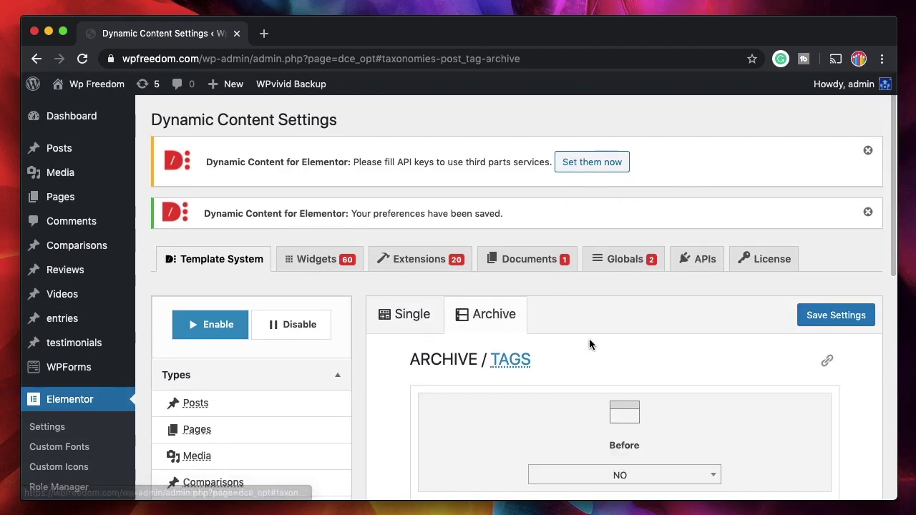
{"action": "scroll", "coordinate": [589, 339], "scroll_direction": "down", "scroll_amount": 5}
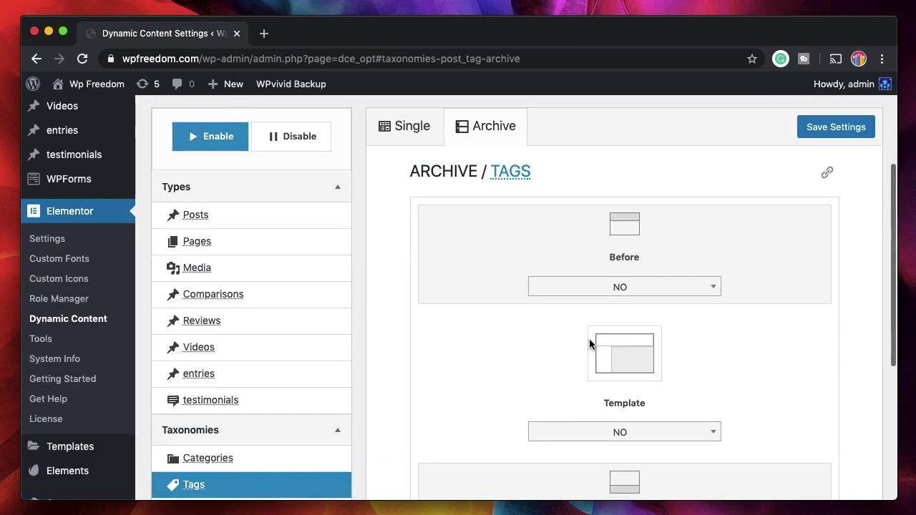
{"action": "scroll", "coordinate": [430, 383], "scroll_direction": "down", "scroll_amount": 3}
{"action": "scroll", "coordinate": [431, 383], "scroll_direction": "up", "scroll_amount": 5}
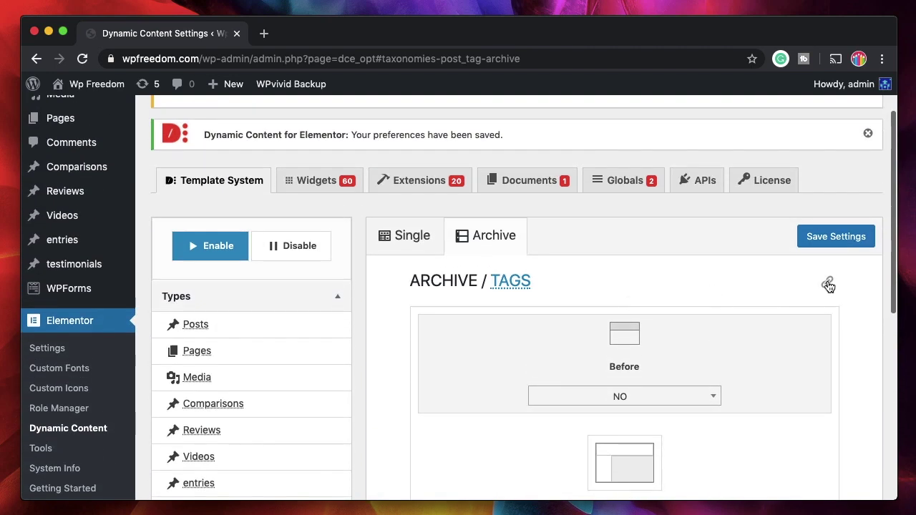
{"action": "left_click", "coordinate": [828, 284]}
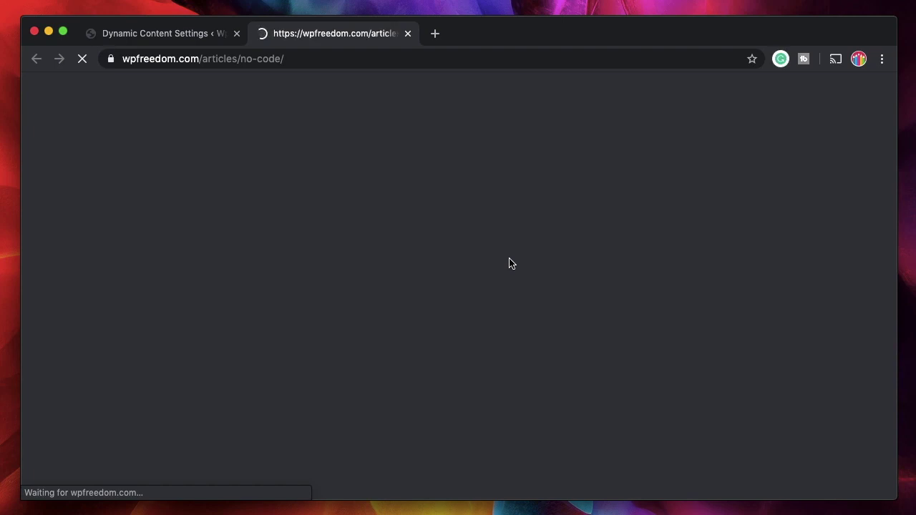
{"action": "scroll", "coordinate": [239, 289], "scroll_direction": "down", "scroll_amount": 15}
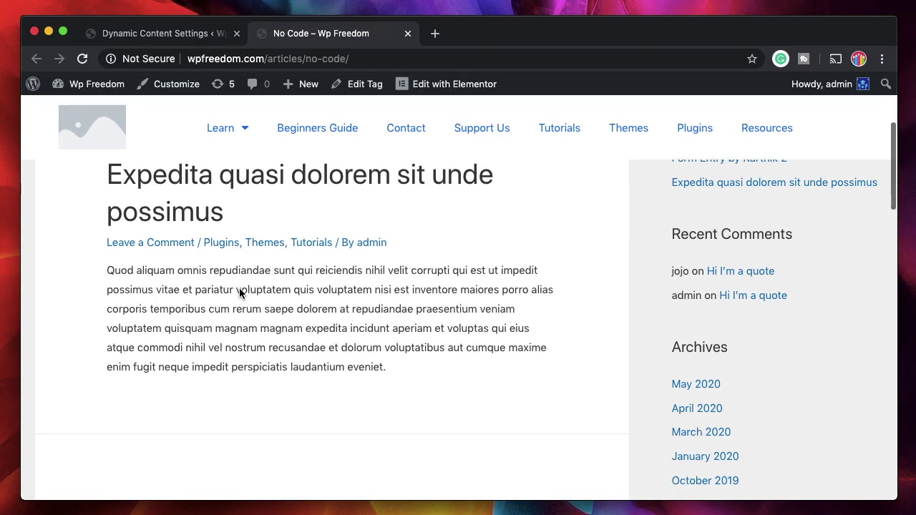
{"action": "scroll", "coordinate": [239, 289], "scroll_direction": "down", "scroll_amount": 15}
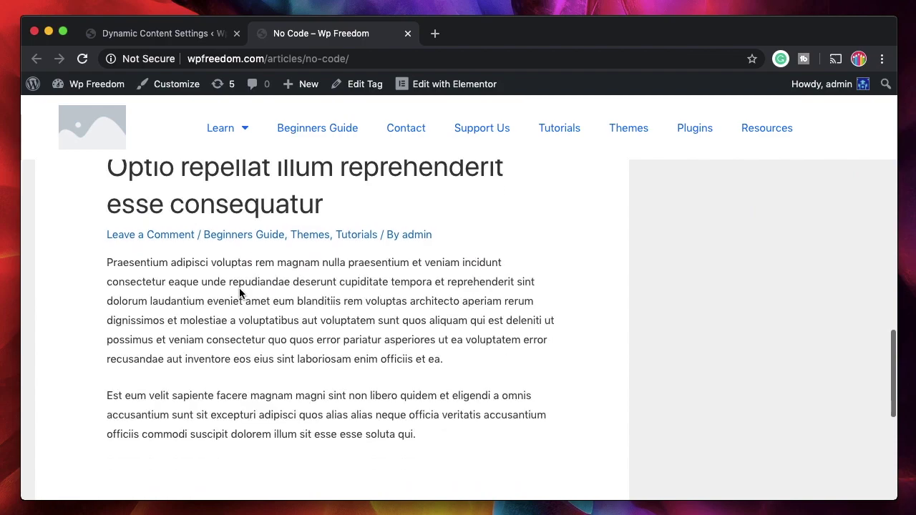
{"action": "scroll", "coordinate": [241, 292], "scroll_direction": "up", "scroll_amount": 10}
{"action": "scroll", "coordinate": [239, 289], "scroll_direction": "up", "scroll_amount": 10}
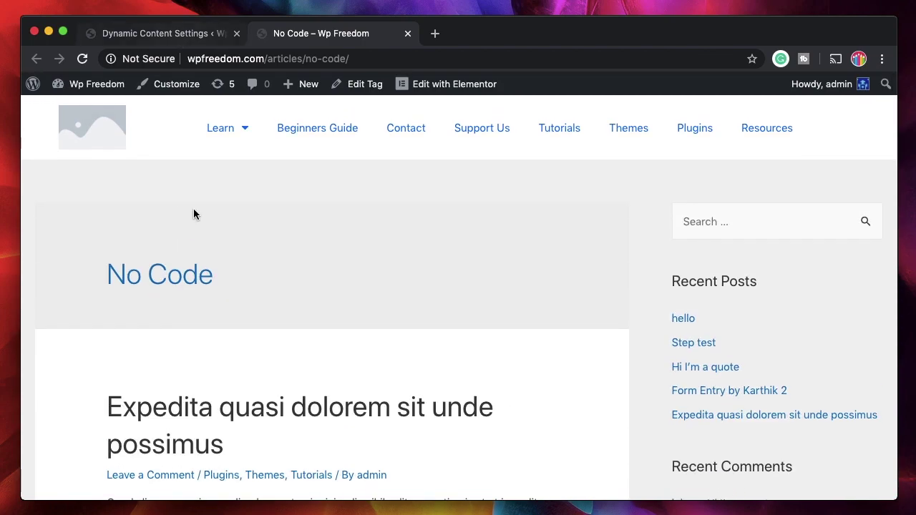
{"action": "left_click", "coordinate": [407, 33]}
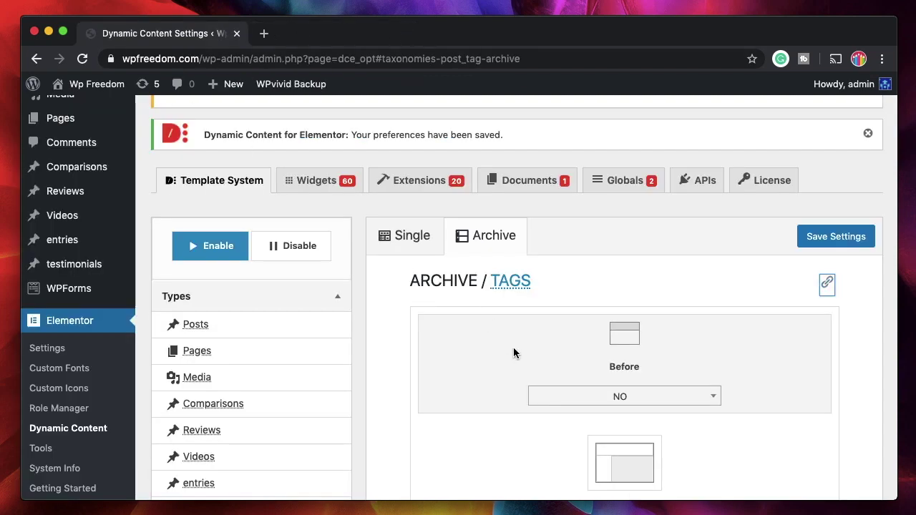
- Start a new Saved Template of type Page
{"action": "scroll", "coordinate": [513, 350], "scroll_direction": "down", "scroll_amount": 3}
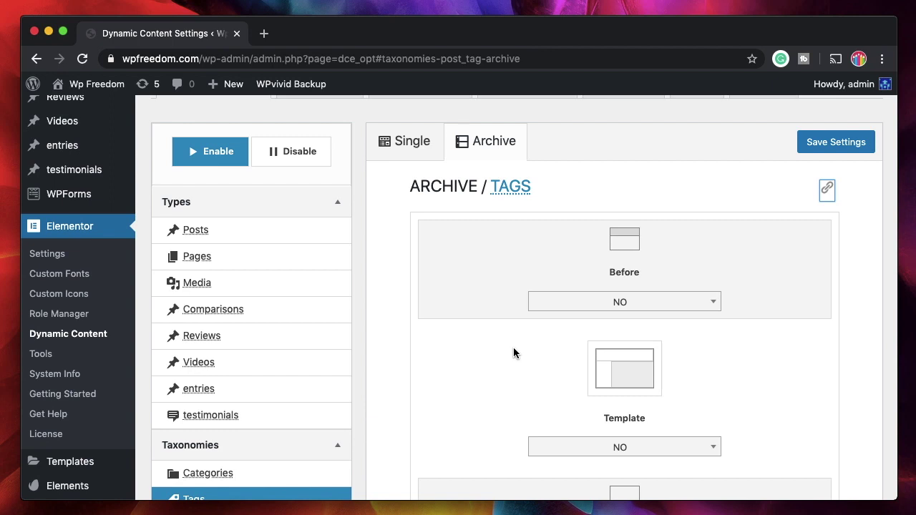
{"action": "scroll", "coordinate": [513, 347], "scroll_direction": "down", "scroll_amount": 5}
{"action": "mouse_move", "coordinate": [107, 314]}
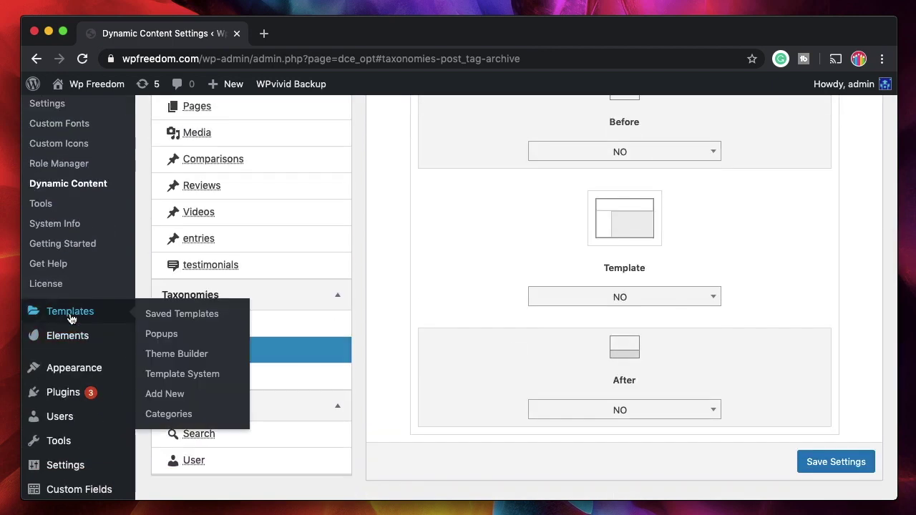
{"action": "left_click", "coordinate": [166, 314]}
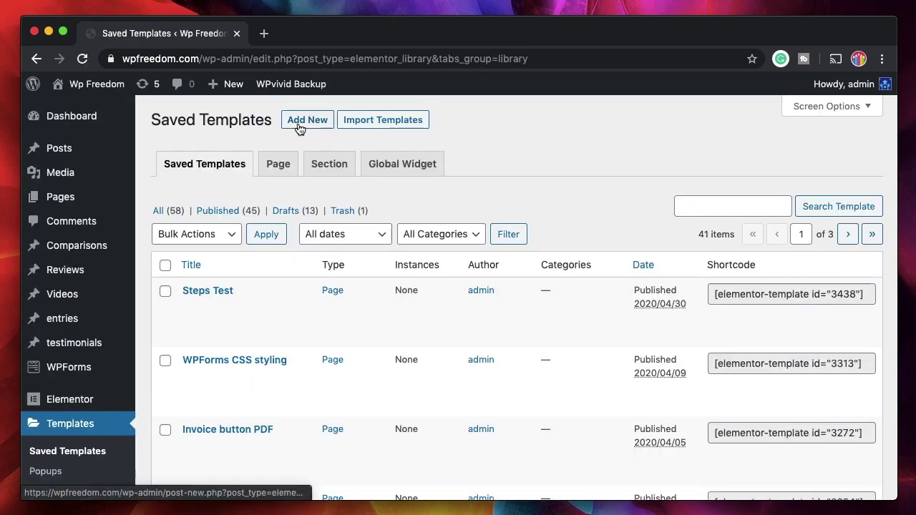
{"action": "left_click", "coordinate": [299, 125]}
{"action": "left_click", "coordinate": [562, 296]}
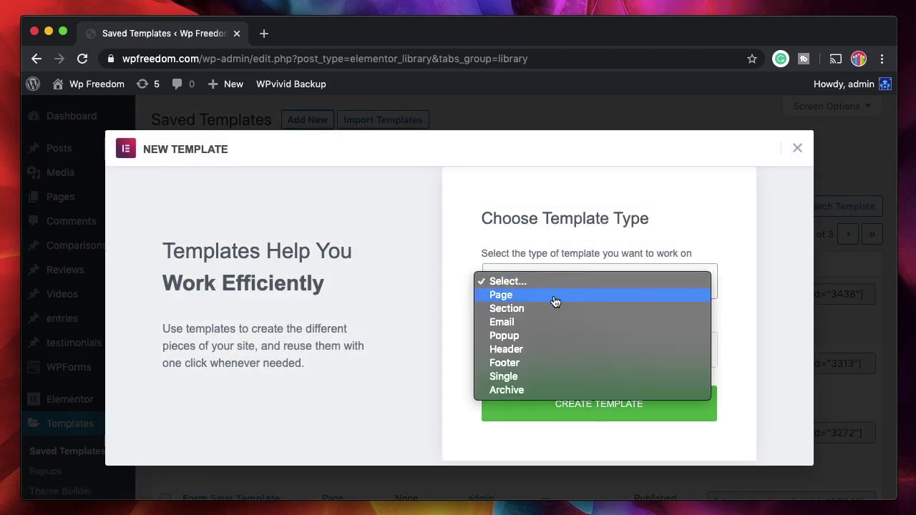
{"action": "left_click", "coordinate": [555, 296]}
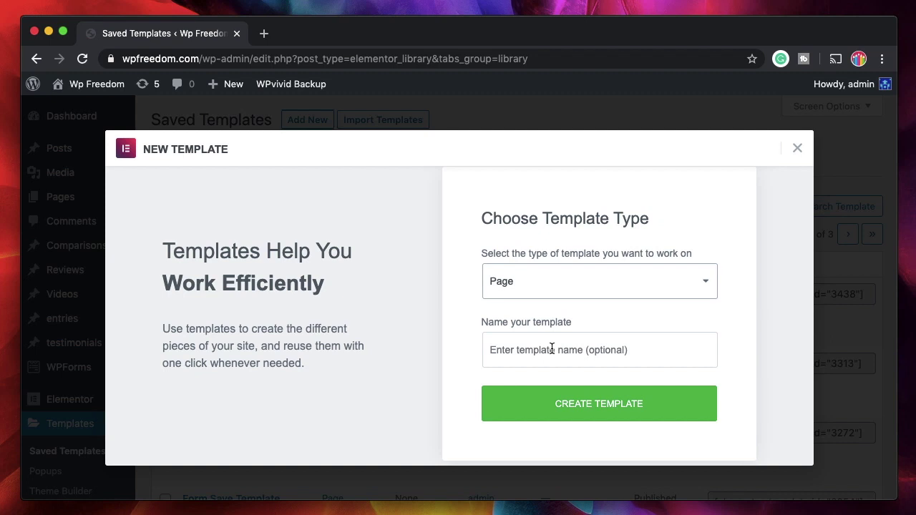
- Name the template 'dynamic single' and create it in the Elementor editor
{"action": "left_click", "coordinate": [551, 349]}
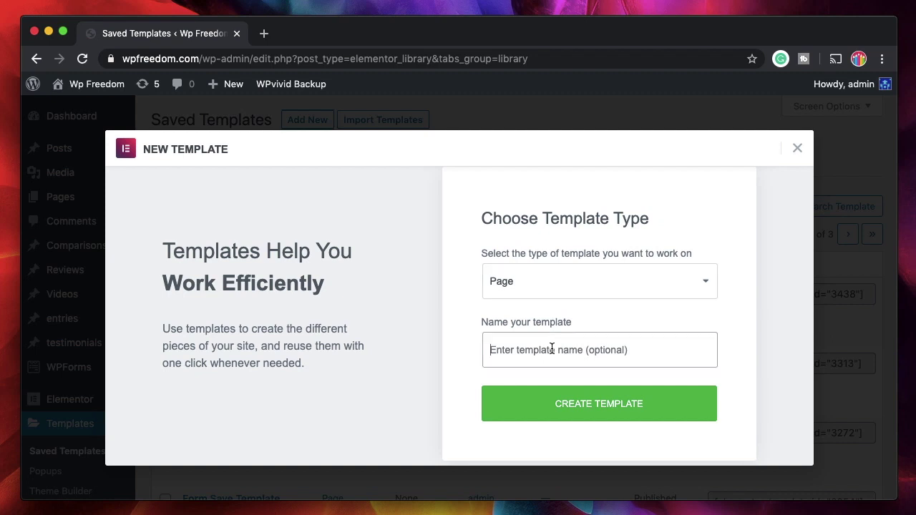
{"action": "type", "text": "dy"}
{"action": "type", "text": "nam"}
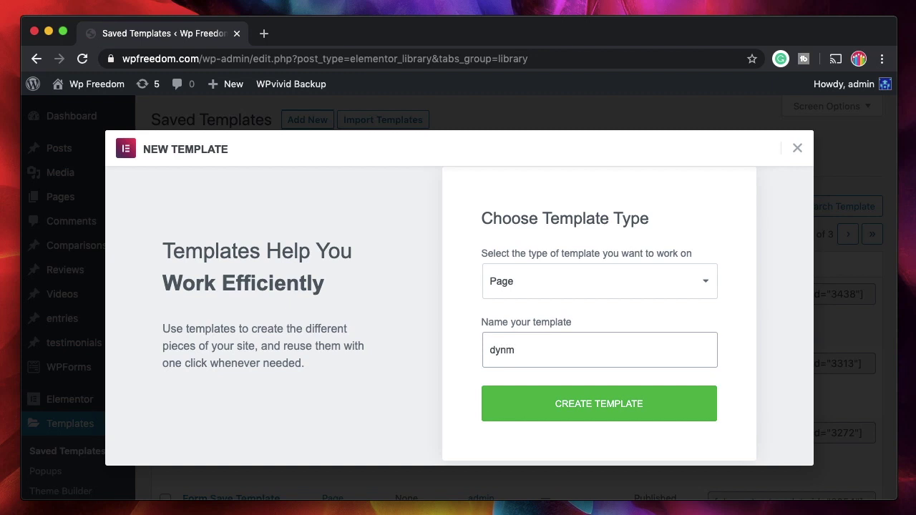
{"action": "key", "text": "BackSpace"}
{"action": "type", "text": "amic single"}
{"action": "left_click", "coordinate": [630, 405]}
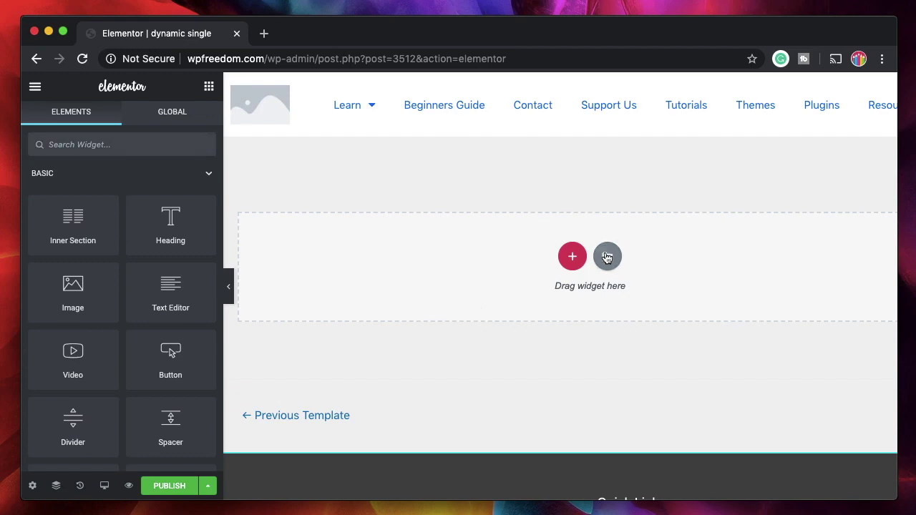
- Filter the library's Blocks to the Single Post category
{"action": "left_click", "coordinate": [607, 256]}
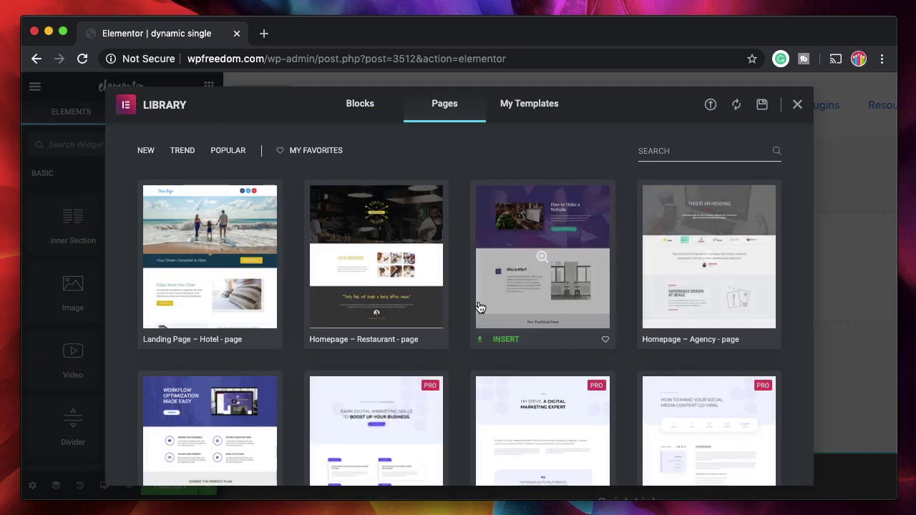
{"action": "left_click", "coordinate": [369, 113]}
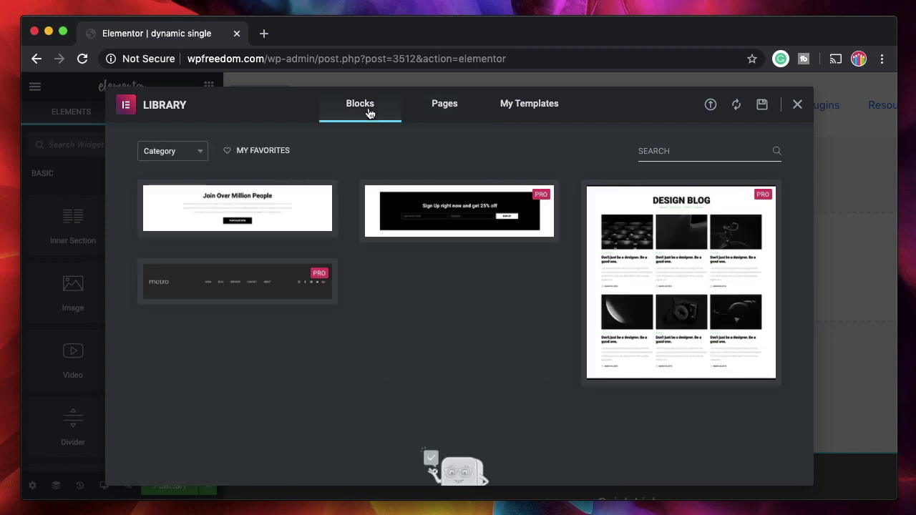
{"action": "left_click", "coordinate": [200, 156]}
{"action": "type", "text": "sing"}
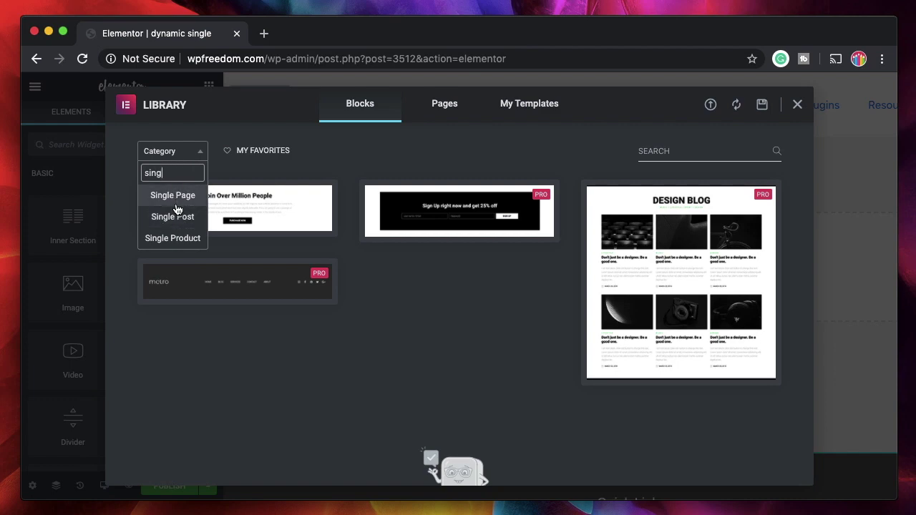
{"action": "left_click", "coordinate": [173, 217]}
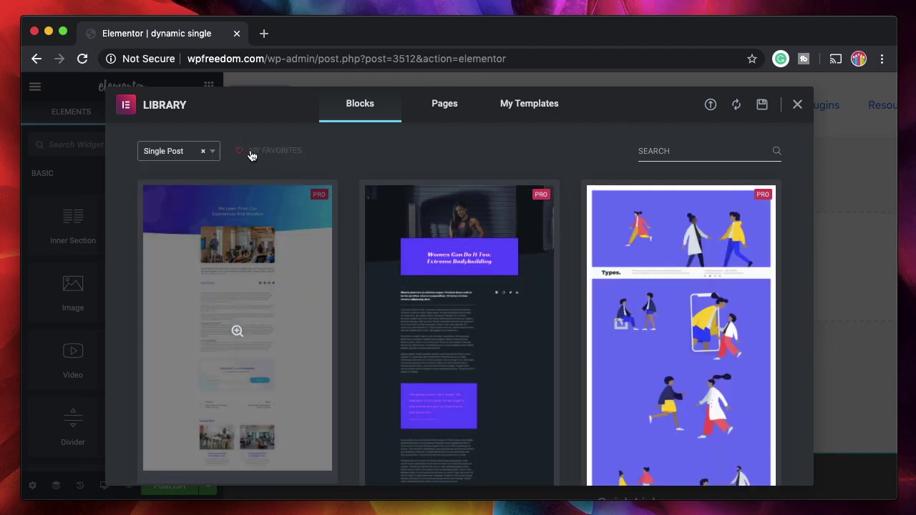
- Insert the '12 Tips To Protect Your Company Website From Hackers' block, importing its document settings
{"action": "scroll", "coordinate": [279, 323], "scroll_direction": "down", "scroll_amount": 2}
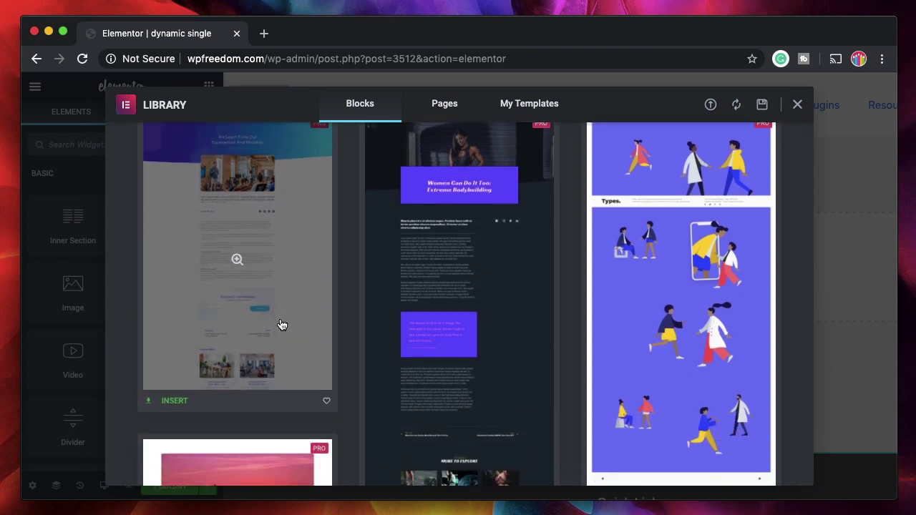
{"action": "scroll", "coordinate": [279, 323], "scroll_direction": "down", "scroll_amount": 2}
{"action": "scroll", "coordinate": [429, 389], "scroll_direction": "down", "scroll_amount": 2}
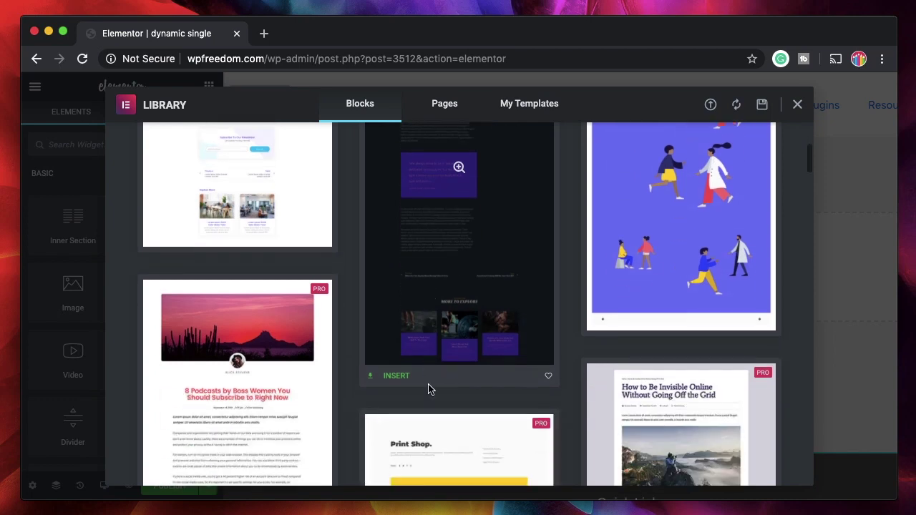
{"action": "scroll", "coordinate": [429, 380], "scroll_direction": "down", "scroll_amount": 5}
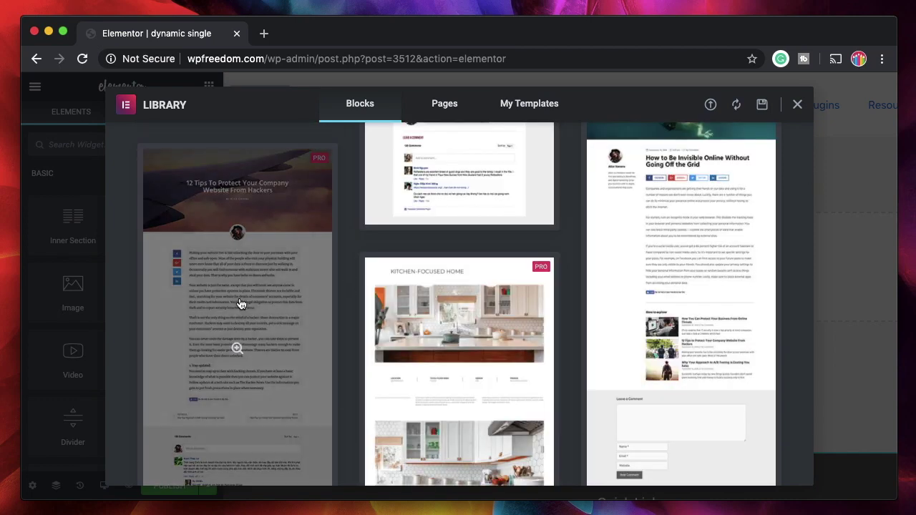
{"action": "scroll", "coordinate": [239, 303], "scroll_direction": "down", "scroll_amount": 3}
{"action": "scroll", "coordinate": [239, 302], "scroll_direction": "up", "scroll_amount": 3}
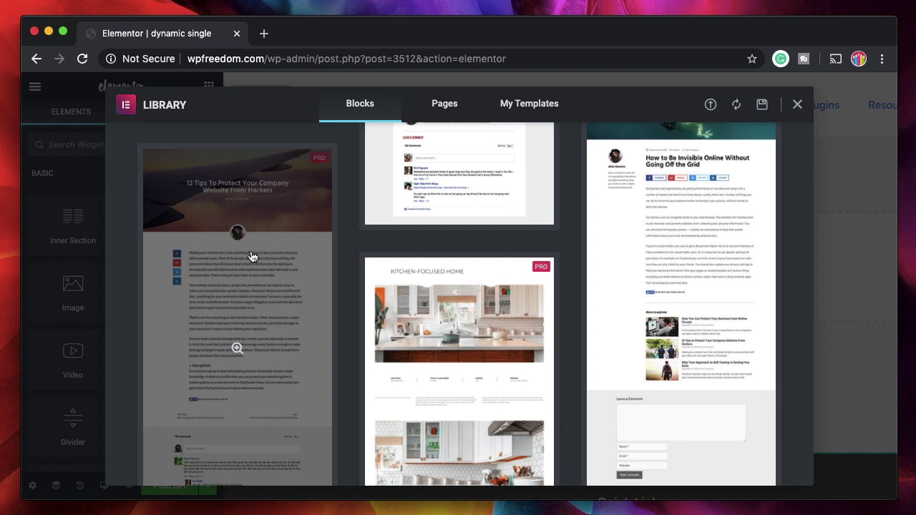
{"action": "scroll", "coordinate": [279, 292], "scroll_direction": "down", "scroll_amount": 5}
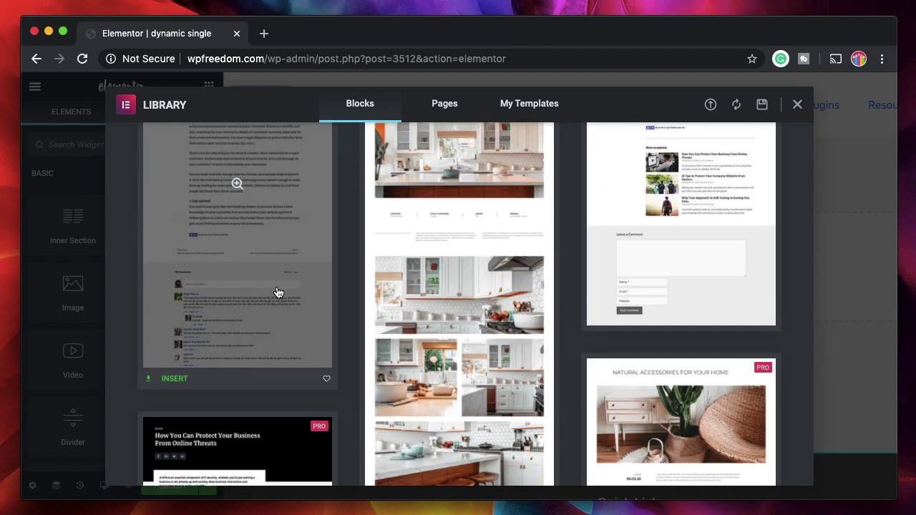
{"action": "left_click", "coordinate": [161, 382]}
{"action": "left_click", "coordinate": [521, 338]}
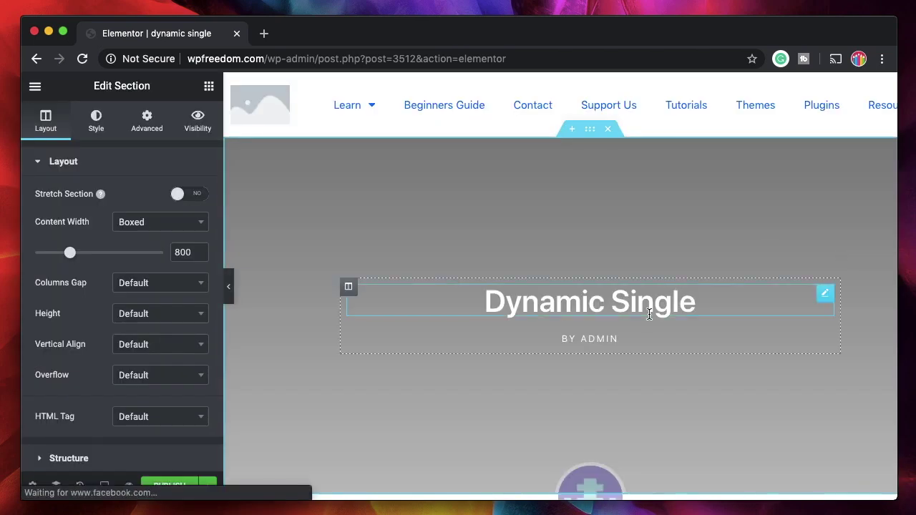
- Delete the Post Content and Facebook Like widgets
{"action": "scroll", "coordinate": [648, 313], "scroll_direction": "down", "scroll_amount": 5}
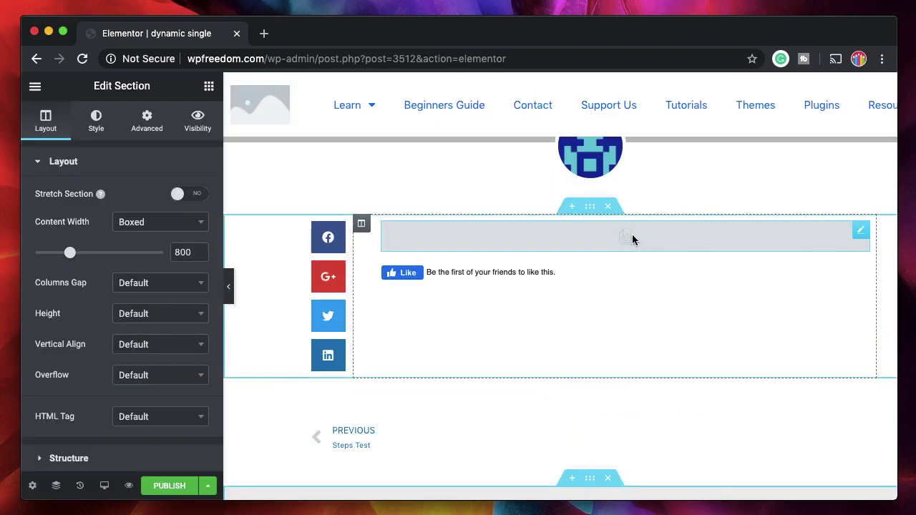
{"action": "left_click", "coordinate": [632, 236]}
{"action": "right_click", "coordinate": [616, 238]}
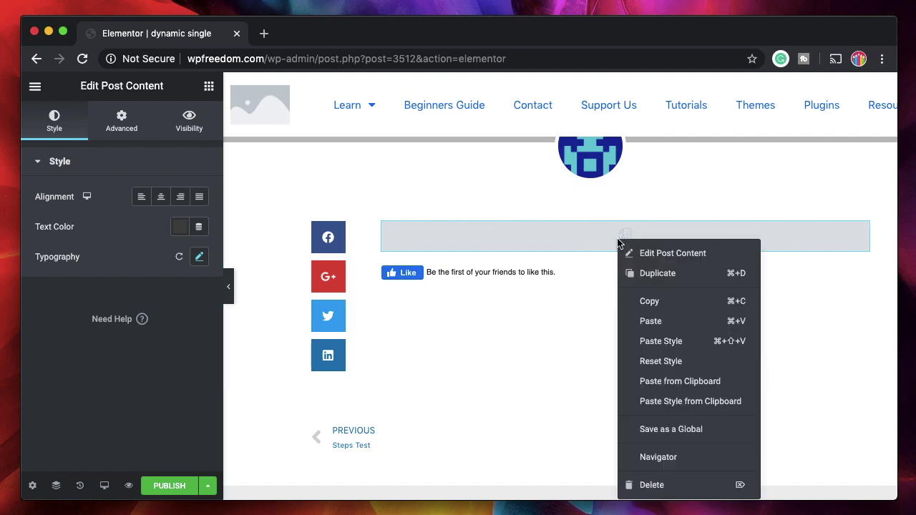
{"action": "left_click", "coordinate": [653, 486]}
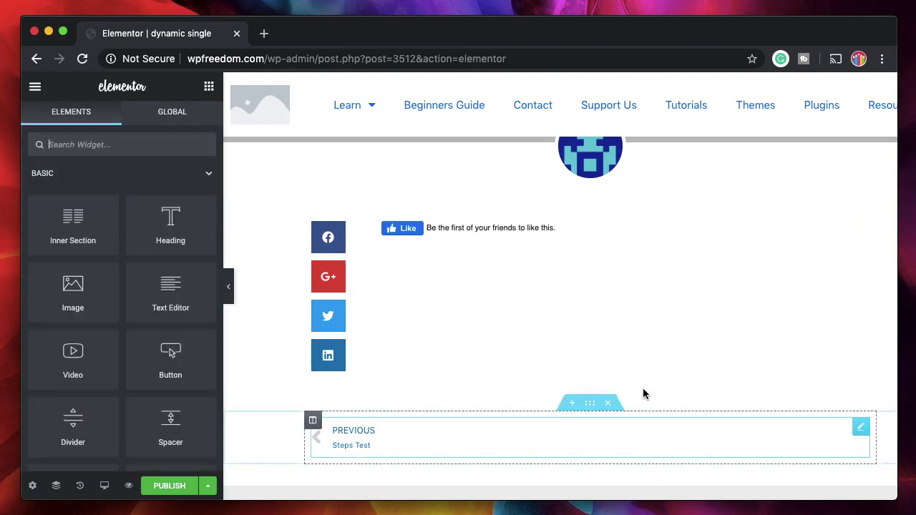
{"action": "right_click", "coordinate": [613, 237]}
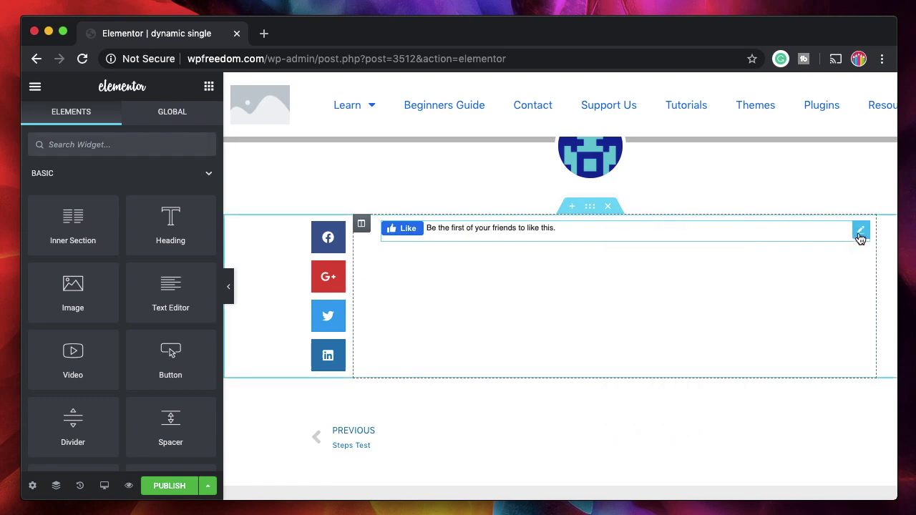
{"action": "right_click", "coordinate": [859, 236]}
{"action": "left_click", "coordinate": [788, 479]}
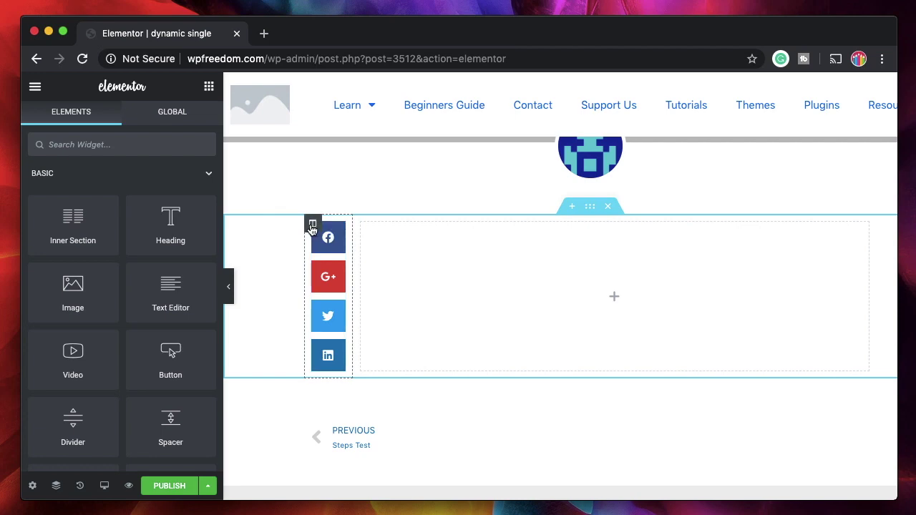
- Remove the empty column plus the previous-post link and comments sections
{"action": "right_click", "coordinate": [312, 228]}
{"action": "left_click", "coordinate": [352, 471]}
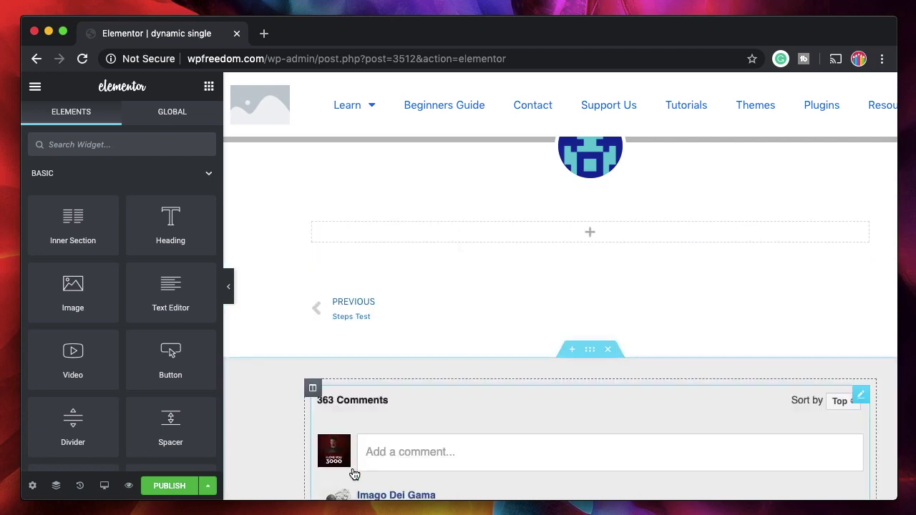
{"action": "left_click", "coordinate": [607, 277]}
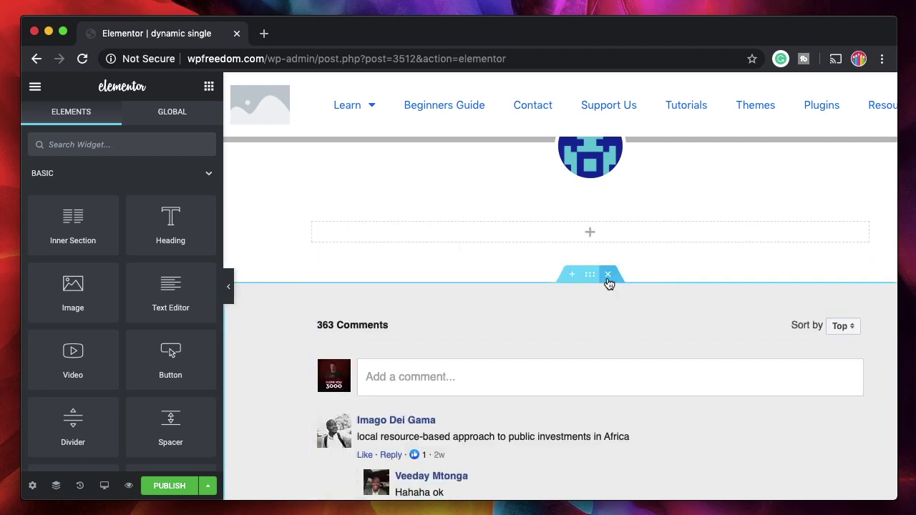
{"action": "left_click", "coordinate": [607, 277]}
- Delete the Dynamic Single title and the BY ADMIN byline
{"action": "left_click", "coordinate": [789, 314]}
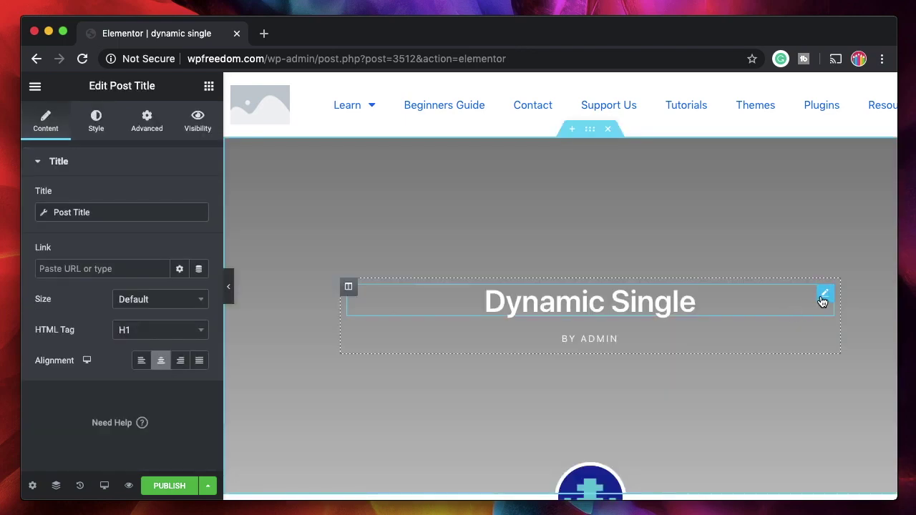
{"action": "right_click", "coordinate": [822, 301]}
{"action": "left_click", "coordinate": [800, 489]}
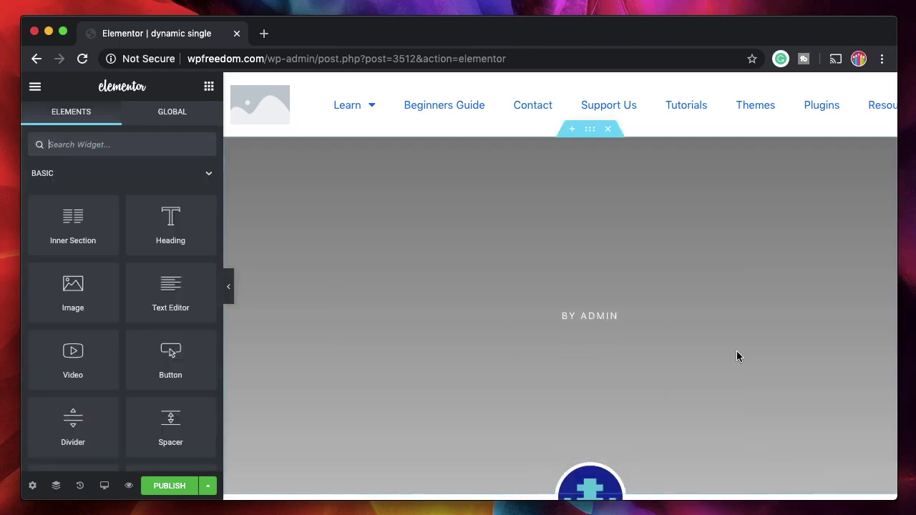
{"action": "right_click", "coordinate": [664, 321]}
{"action": "left_click", "coordinate": [701, 488]}
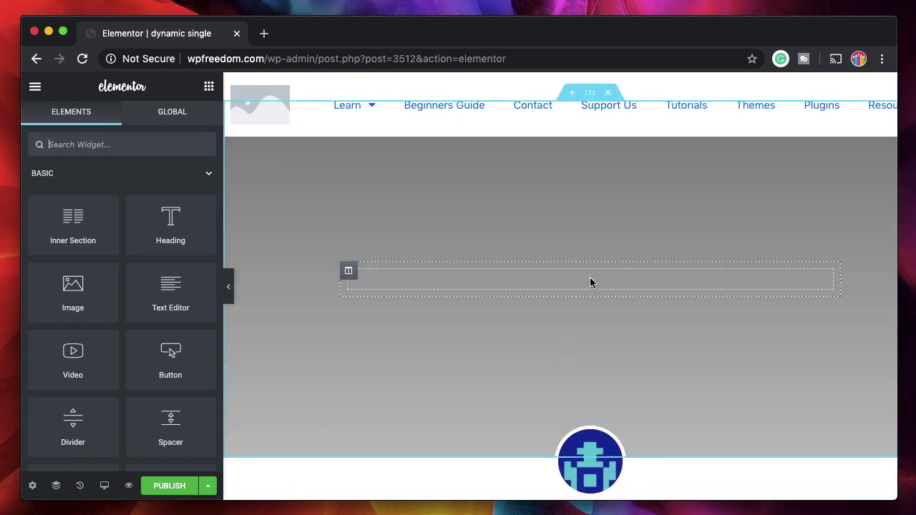
- Place a Dynamic Content Title widget in the empty hero section, showing 'dynamic single'
{"action": "left_click", "coordinate": [92, 185]}
{"action": "left_click", "coordinate": [113, 213]}
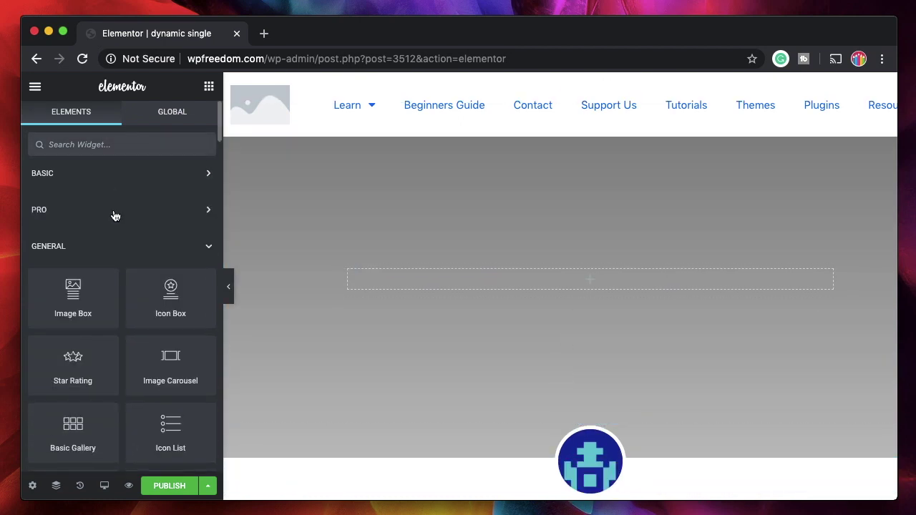
{"action": "scroll", "coordinate": [114, 216], "scroll_direction": "down", "scroll_amount": 2}
{"action": "scroll", "coordinate": [151, 200], "scroll_direction": "down", "scroll_amount": 2}
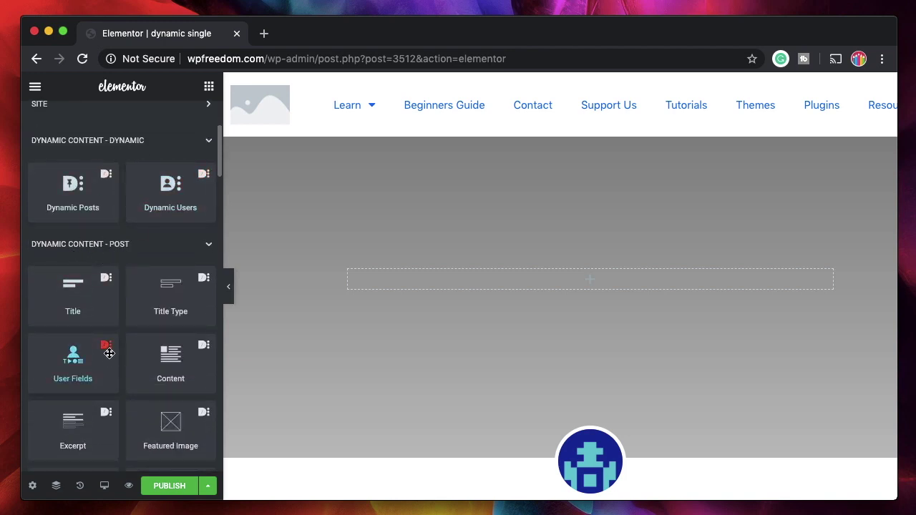
{"action": "left_click_drag", "start_coordinate": [69, 303], "coordinate": [505, 279]}
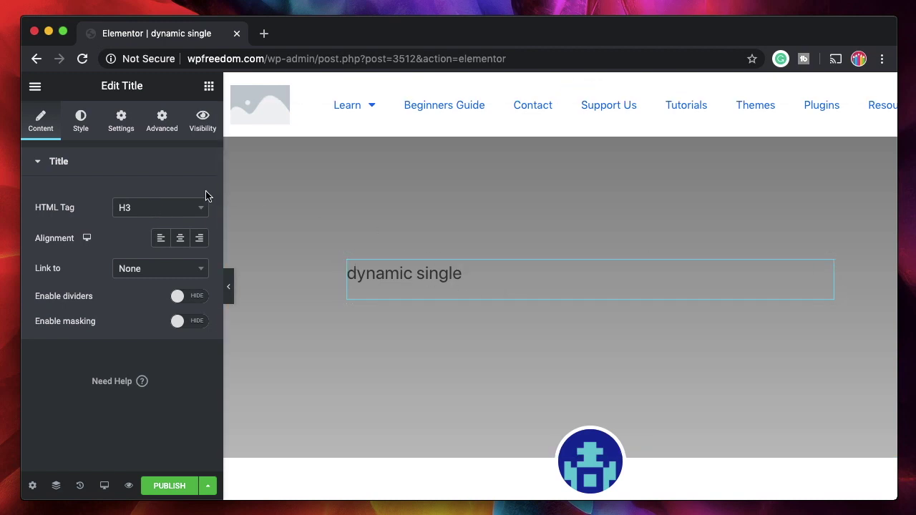
- Make the title a centred H2 with dividers and masking enabled
{"action": "left_click", "coordinate": [167, 214]}
{"action": "left_click", "coordinate": [147, 267]}
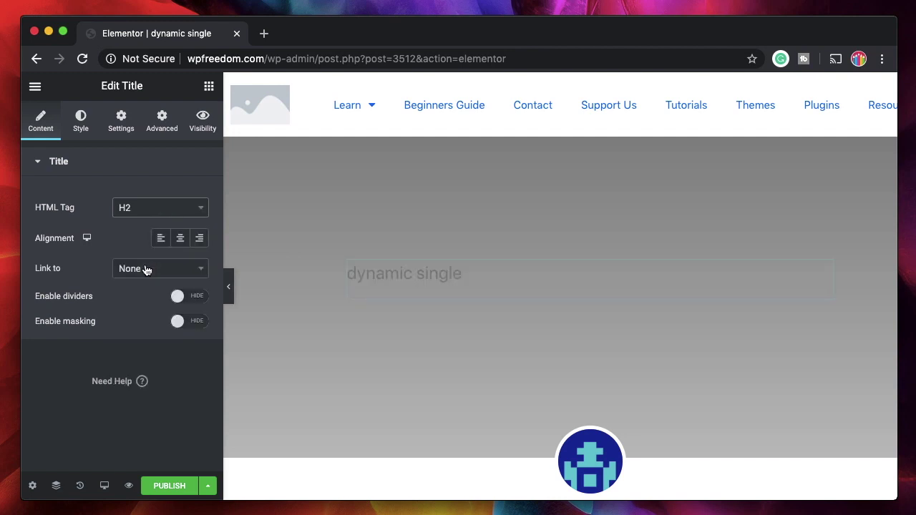
{"action": "left_click", "coordinate": [180, 238]}
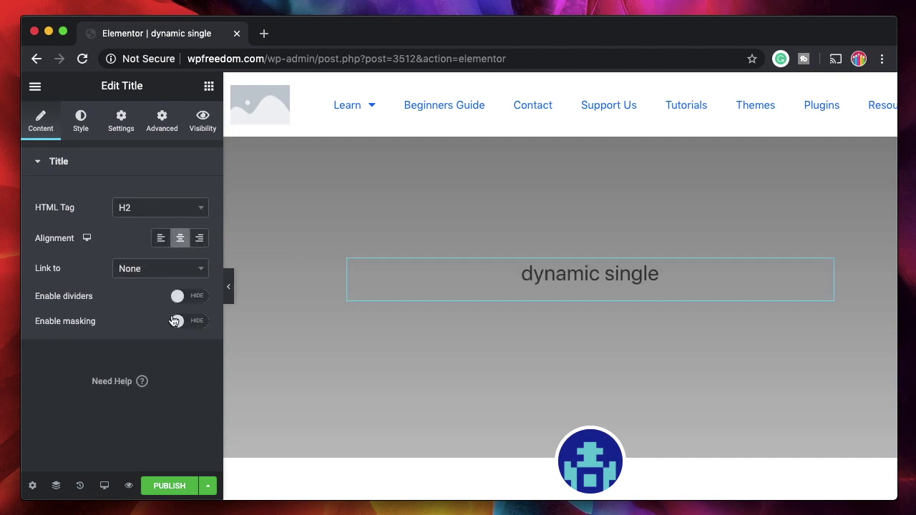
{"action": "left_click", "coordinate": [189, 297]}
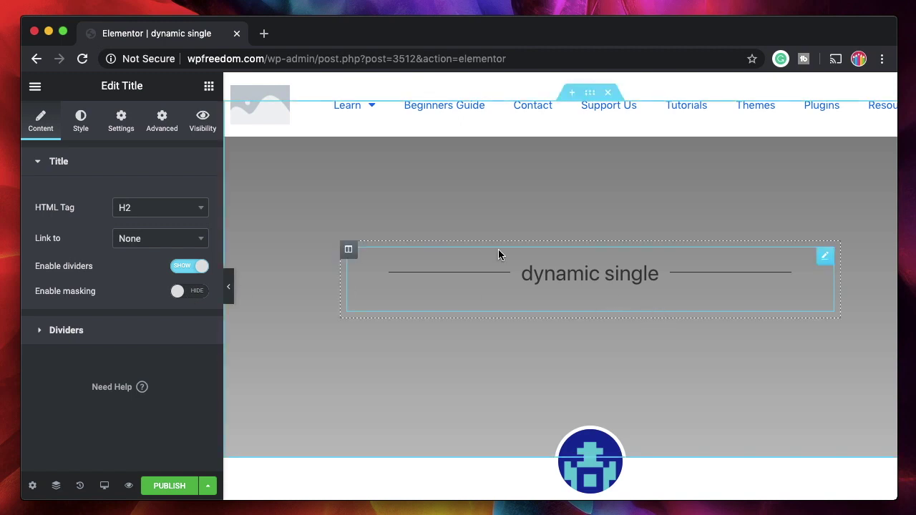
{"action": "left_click", "coordinate": [182, 291]}
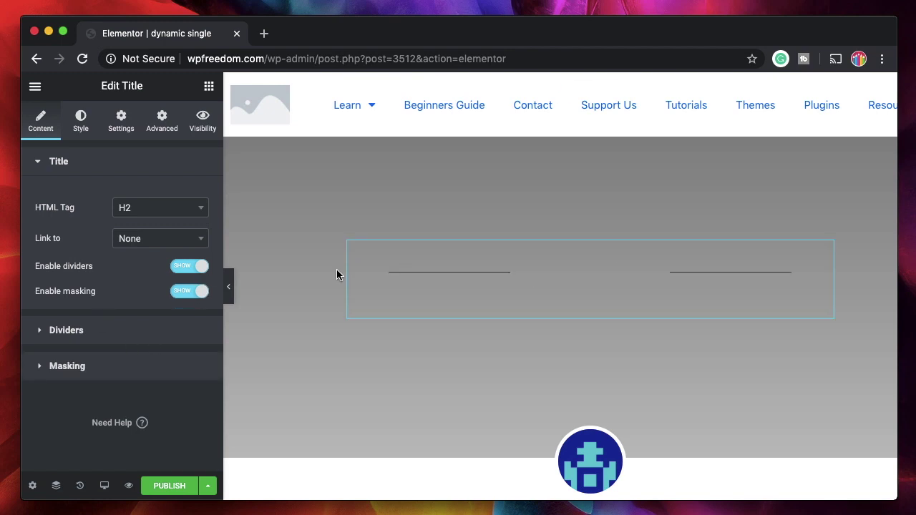
- Style the title's divider lines white and dotted
{"action": "left_click", "coordinate": [100, 334]}
{"action": "left_click", "coordinate": [180, 308]}
{"action": "left_click", "coordinate": [351, 104]}
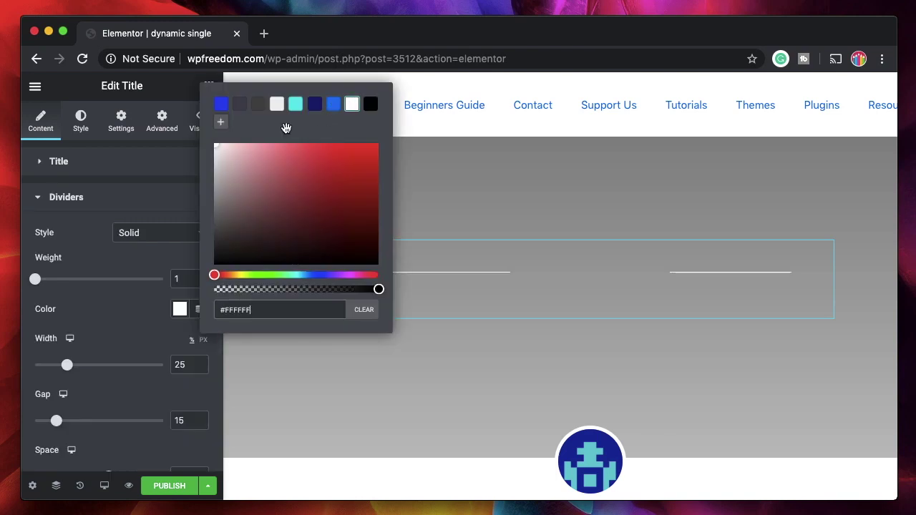
{"action": "left_click", "coordinate": [127, 234]}
{"action": "left_click", "coordinate": [136, 310]}
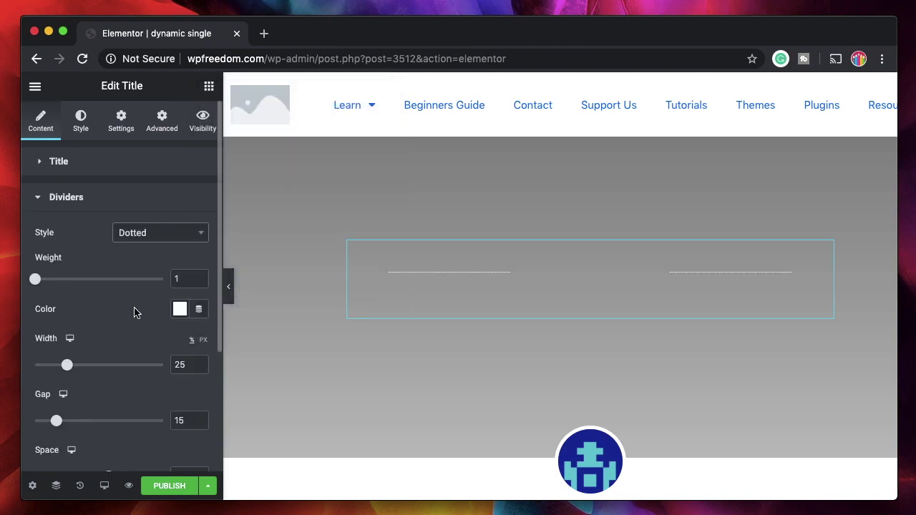
{"action": "left_click", "coordinate": [84, 208]}
{"action": "left_click", "coordinate": [101, 238]}
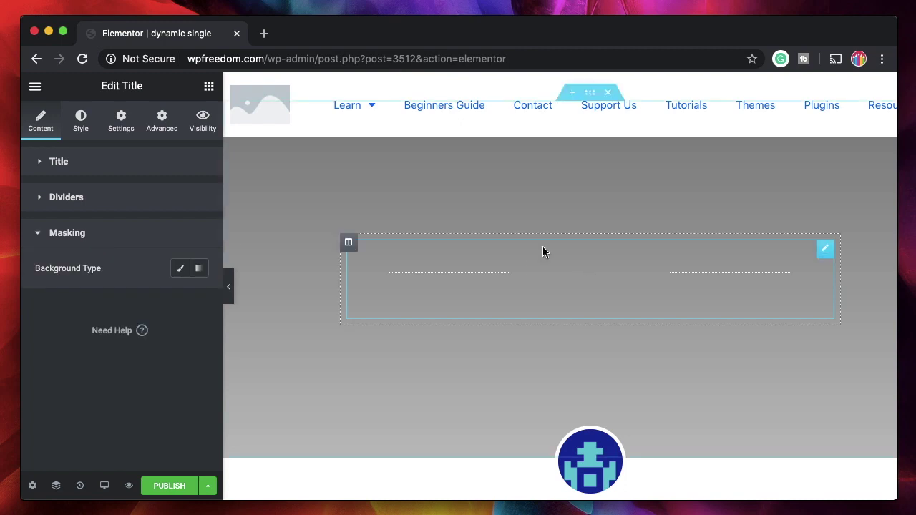
- Switch the title masking to a gradient with a white first colour
{"action": "left_click", "coordinate": [198, 269]}
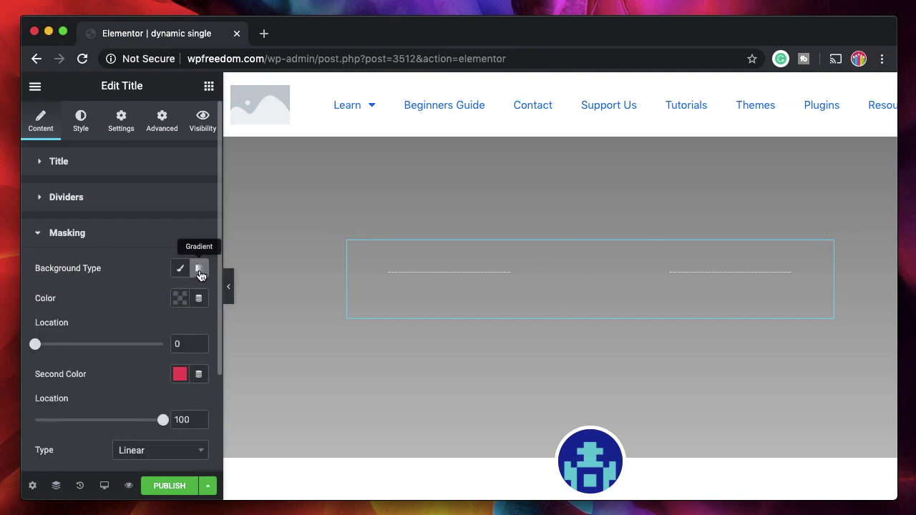
{"action": "left_click", "coordinate": [180, 298]}
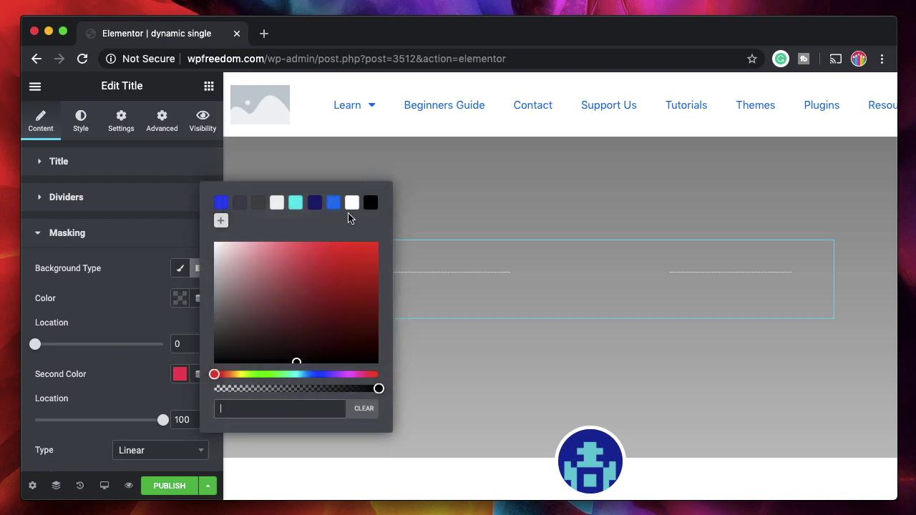
{"action": "left_click", "coordinate": [351, 204]}
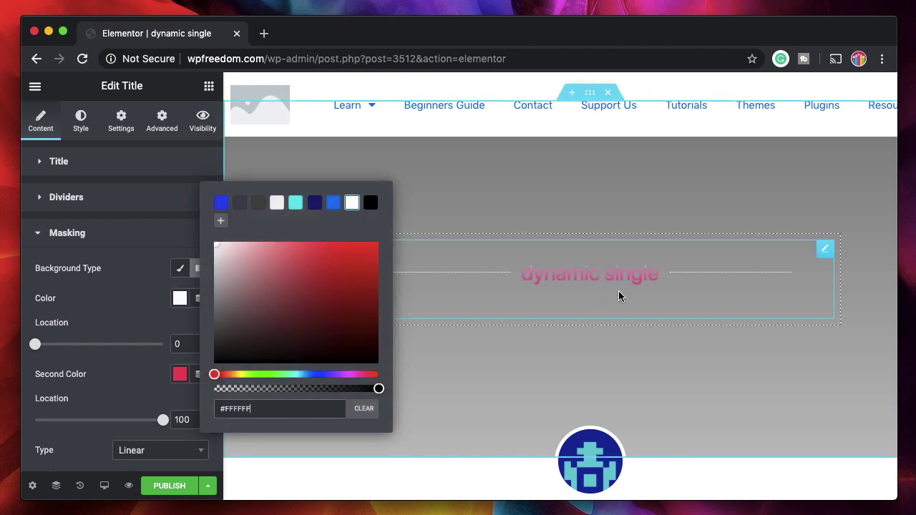
{"action": "left_click", "coordinate": [149, 307]}
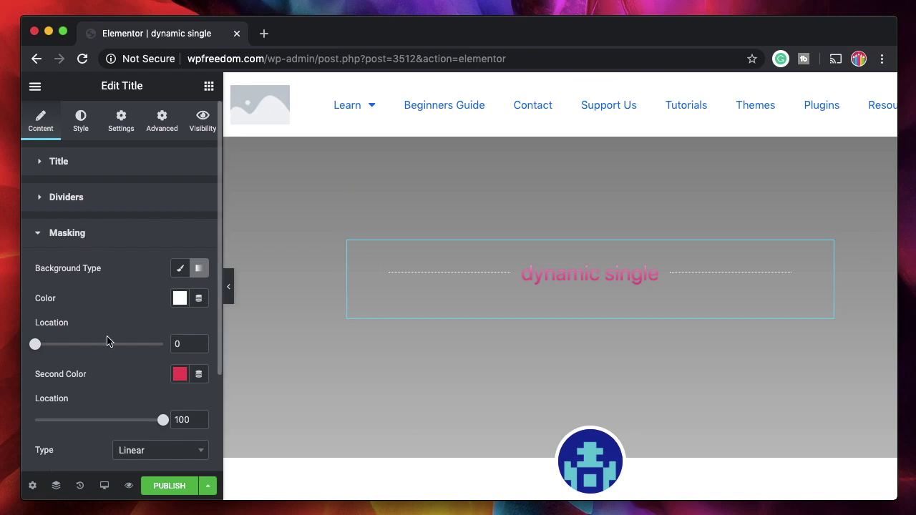
{"action": "scroll", "coordinate": [107, 342], "scroll_direction": "down", "scroll_amount": 2}
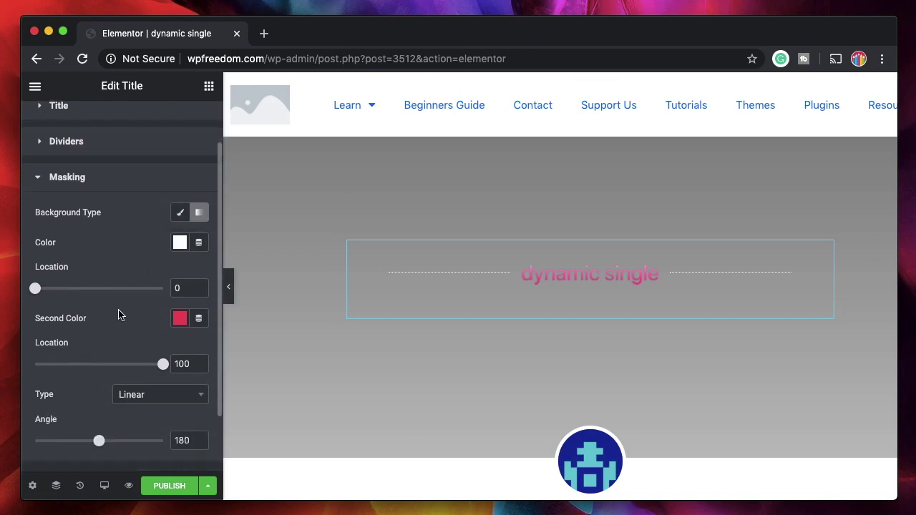
{"action": "scroll", "coordinate": [119, 314], "scroll_direction": "down", "scroll_amount": 3}
- Change the gradient to a blue first colour and a preset second colour
{"action": "left_click", "coordinate": [180, 245]}
{"action": "left_click", "coordinate": [180, 247]}
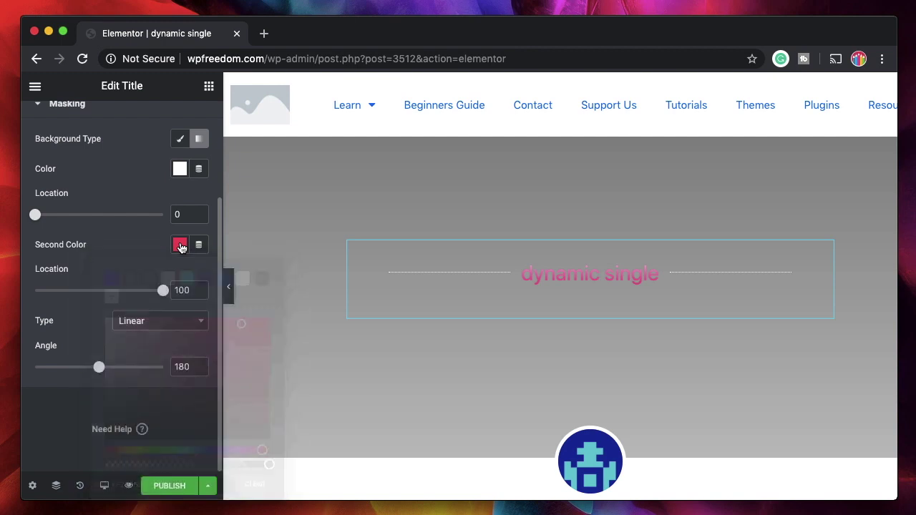
{"action": "left_click", "coordinate": [179, 168]}
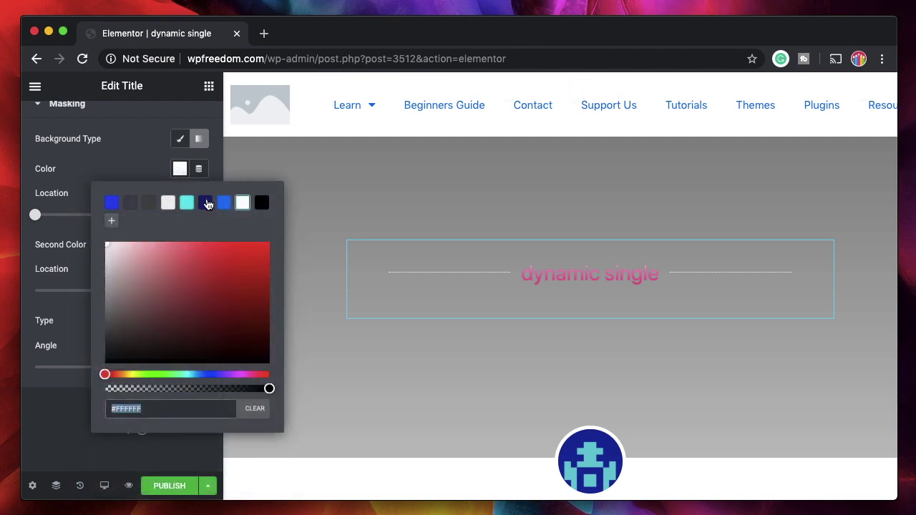
{"action": "left_click", "coordinate": [224, 202]}
{"action": "left_click", "coordinate": [180, 244]}
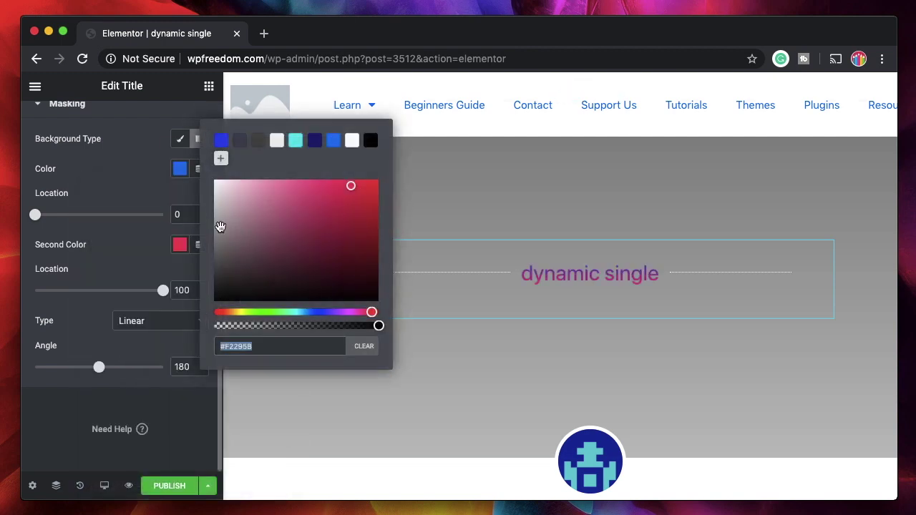
{"action": "left_click", "coordinate": [277, 141]}
{"action": "left_click", "coordinate": [351, 141]}
{"action": "left_click", "coordinate": [160, 182]}
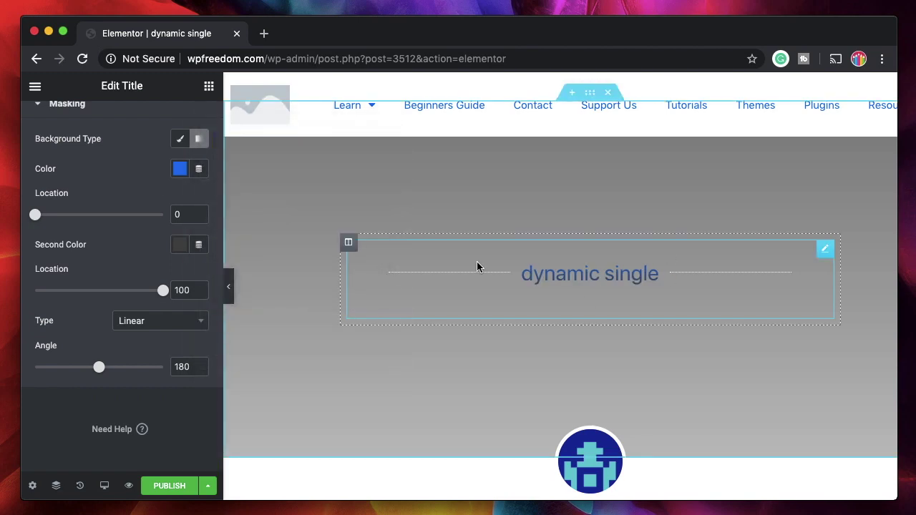
- Set the title's typography size to 83 px
{"action": "scroll", "coordinate": [119, 256], "scroll_direction": "up", "scroll_amount": 4}
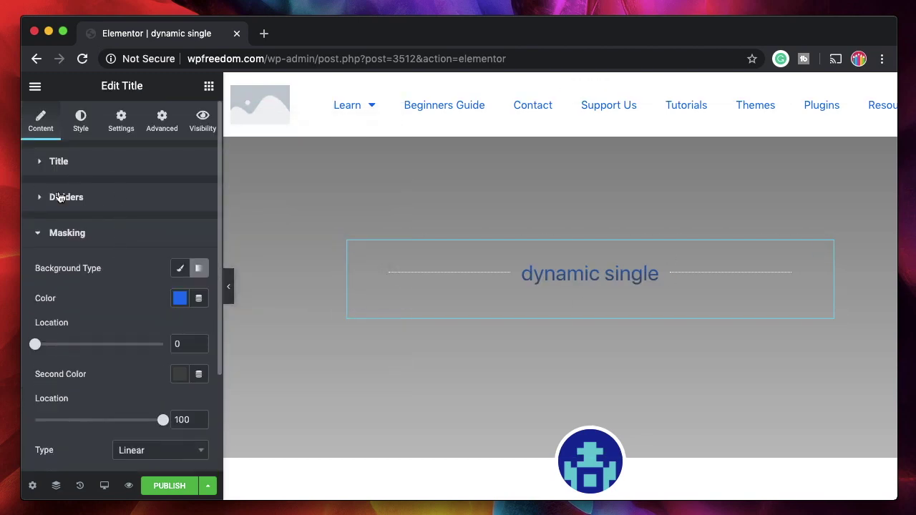
{"action": "left_click", "coordinate": [82, 117]}
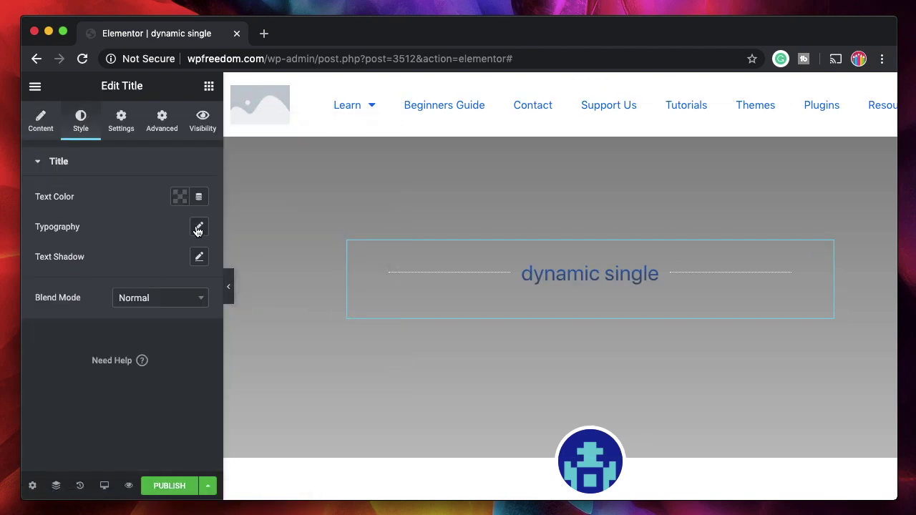
{"action": "left_click", "coordinate": [198, 227]}
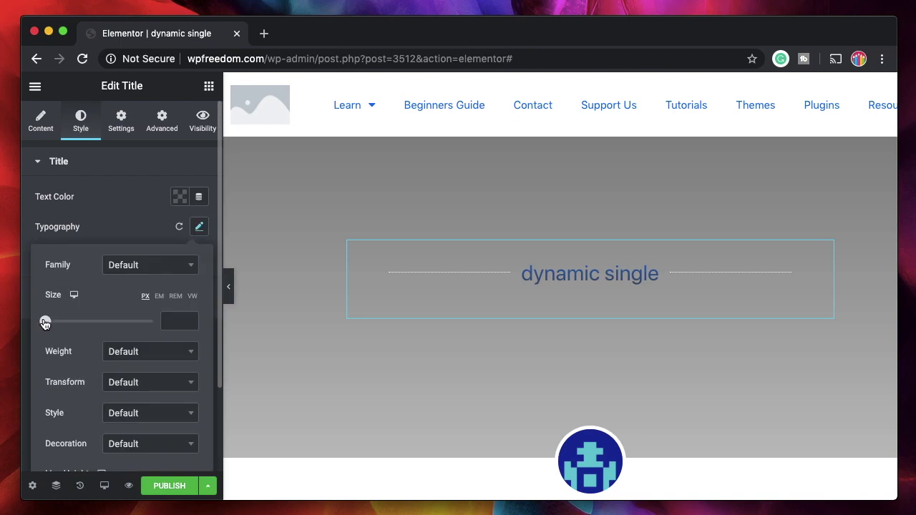
{"action": "left_click_drag", "start_coordinate": [45, 322], "coordinate": [90, 322]}
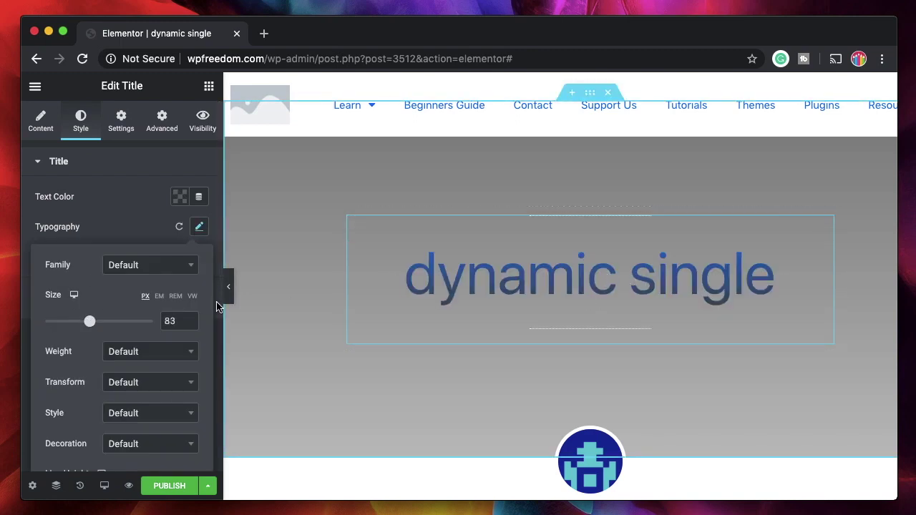
{"action": "left_click", "coordinate": [139, 211]}
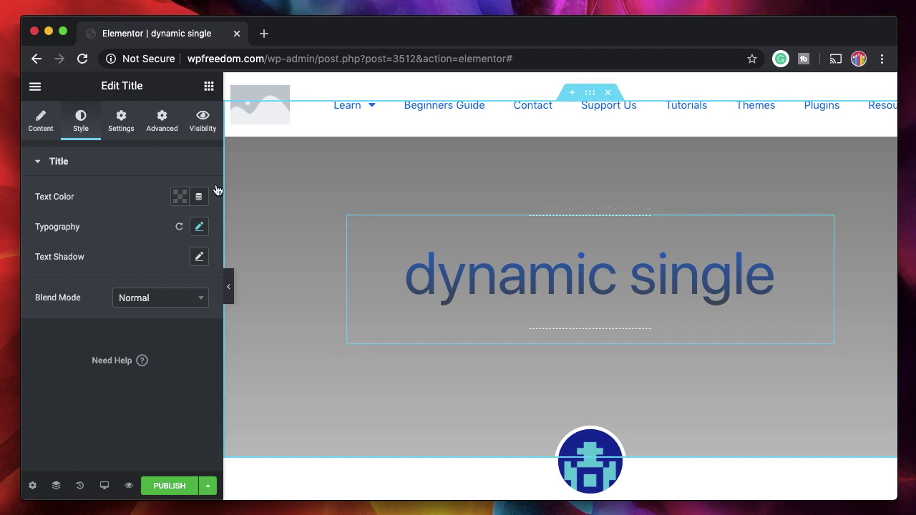
- Drop a User Fields widget below the title
{"action": "left_click", "coordinate": [209, 86]}
{"action": "scroll", "coordinate": [120, 352], "scroll_direction": "down", "scroll_amount": 3}
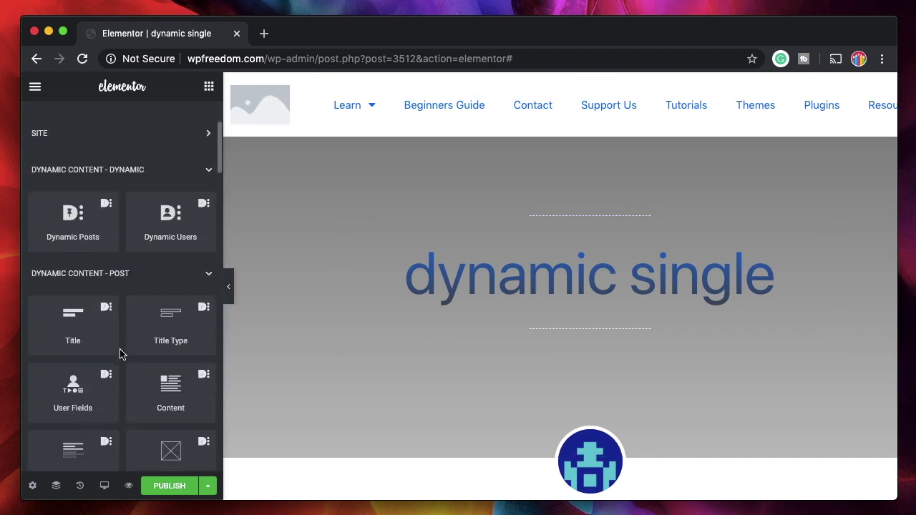
{"action": "scroll", "coordinate": [105, 329], "scroll_direction": "down", "scroll_amount": 3}
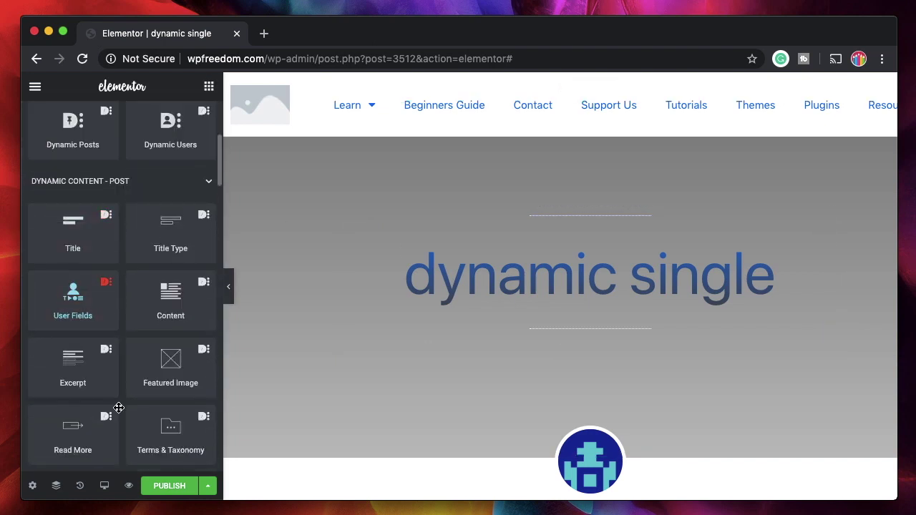
{"action": "scroll", "coordinate": [119, 408], "scroll_direction": "down", "scroll_amount": 4}
{"action": "left_click_drag", "start_coordinate": [74, 376], "coordinate": [571, 343]}
- Set the User Fields key to Avatar, then clear the selected field
{"action": "left_click", "coordinate": [151, 213]}
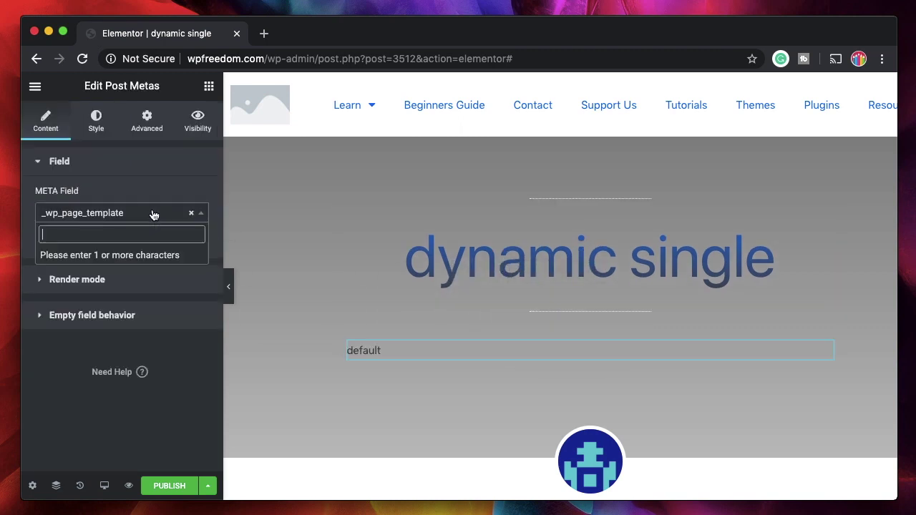
{"action": "type", "text": "au"}
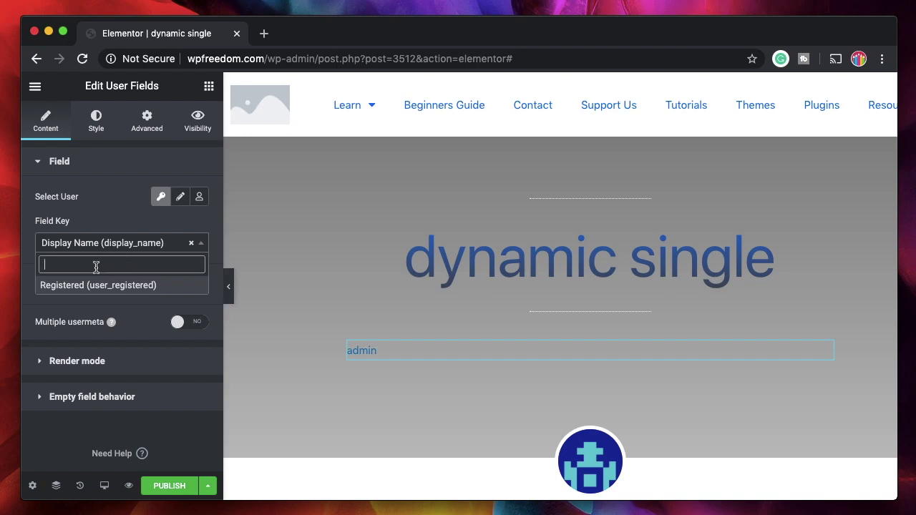
{"action": "type", "text": "s"}
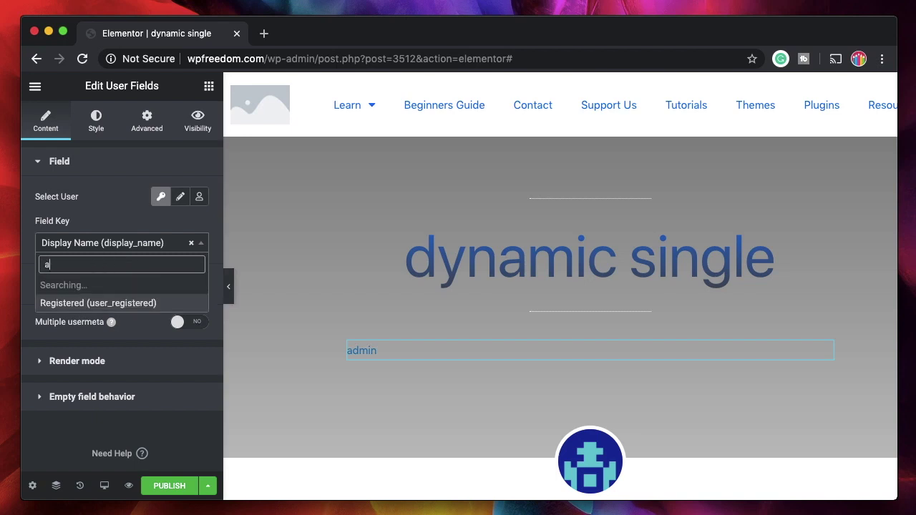
{"action": "key", "text": "BackSpace"}
{"action": "type", "text": "a"}
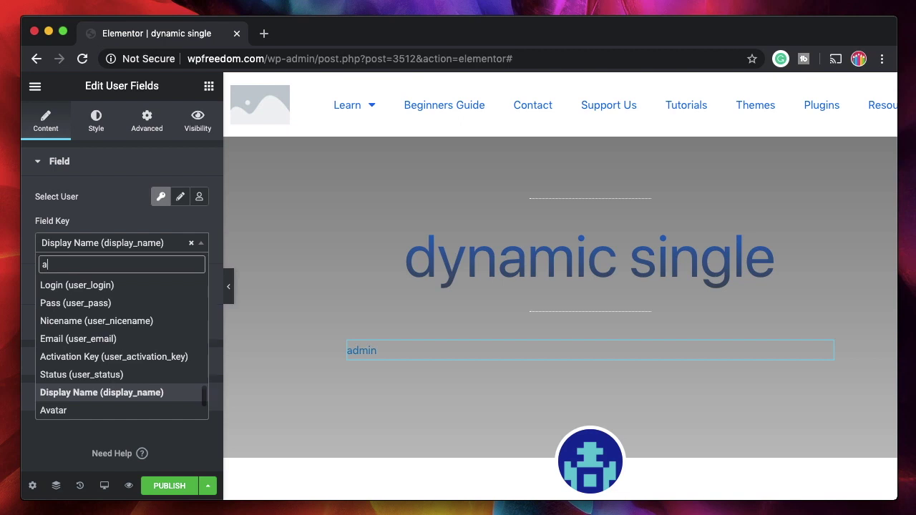
{"action": "left_click", "coordinate": [104, 410]}
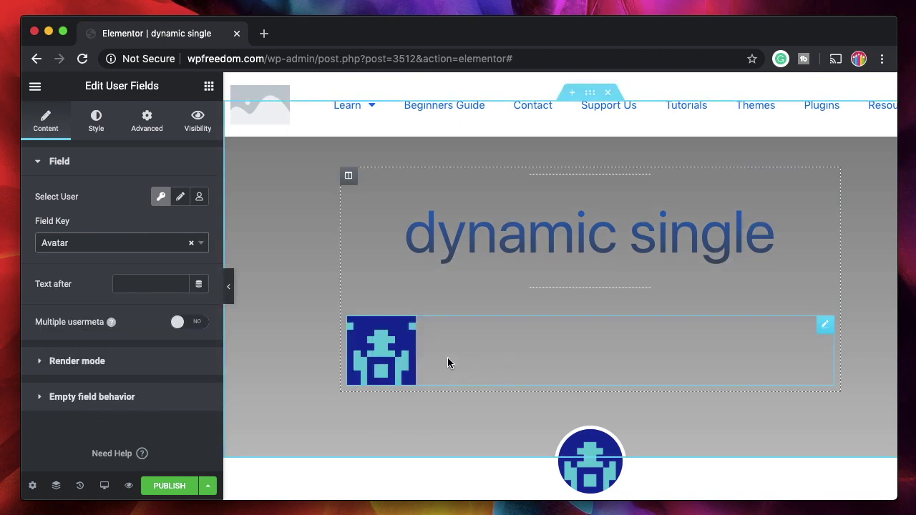
{"action": "left_click", "coordinate": [192, 244]}
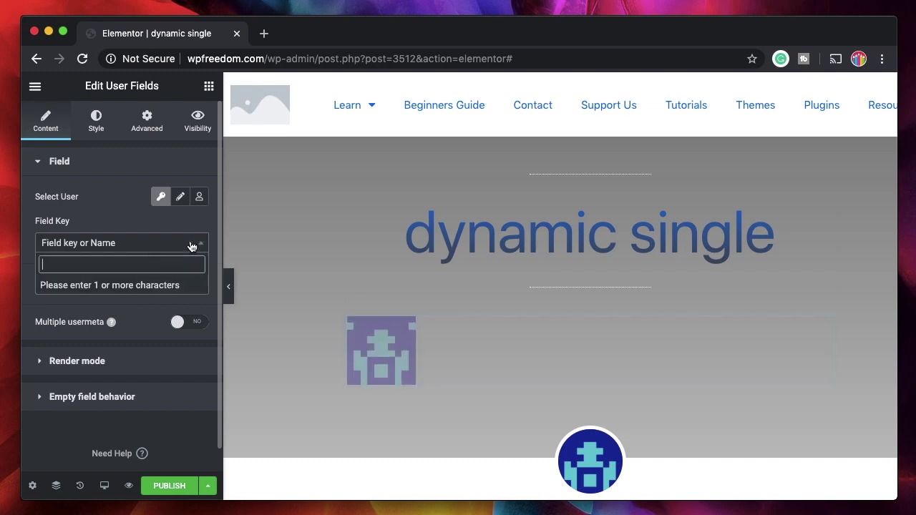
- Delete the User Fields widget and place a Featured Image widget below the title
{"action": "right_click", "coordinate": [471, 348]}
{"action": "left_click", "coordinate": [515, 487]}
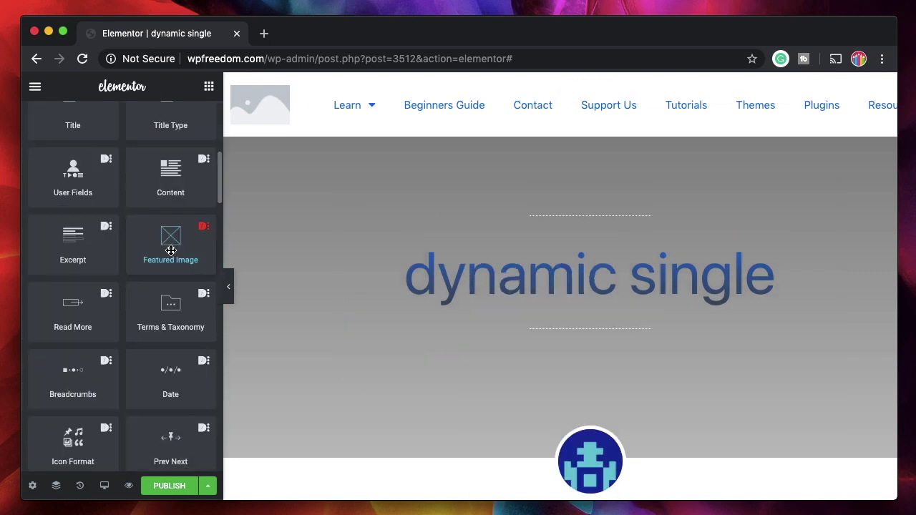
{"action": "left_click_drag", "start_coordinate": [170, 243], "coordinate": [547, 337]}
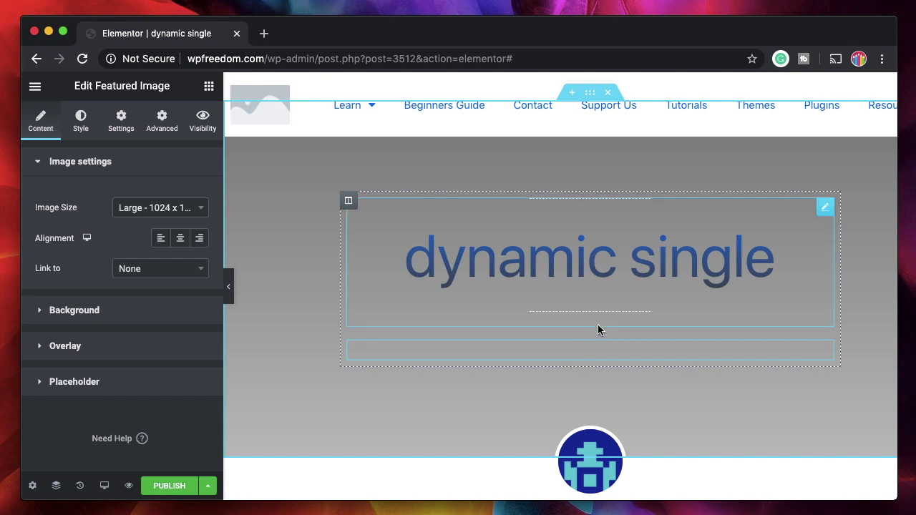
{"action": "left_click", "coordinate": [209, 86]}
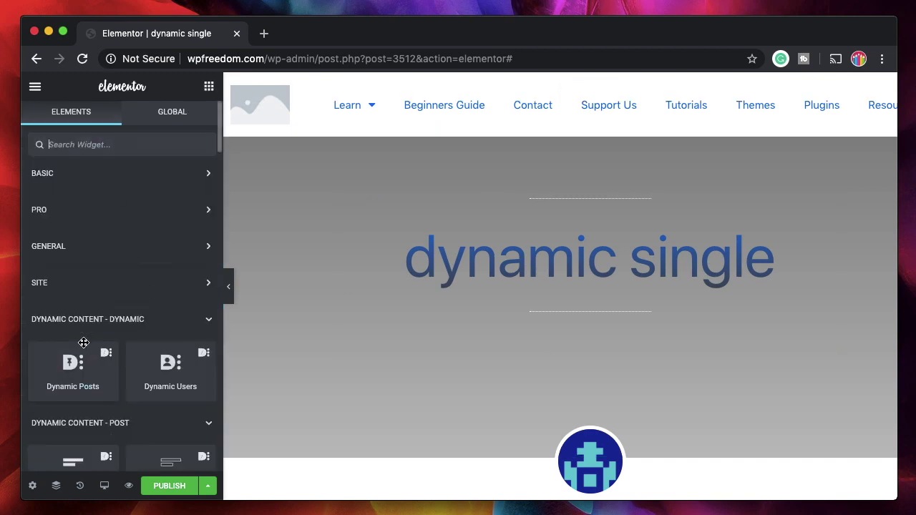
- Drop the Content widget below the avatar and switch on 'Use the content-filters' and 'Remove Shortcode'
{"action": "scroll", "coordinate": [82, 348], "scroll_direction": "down", "scroll_amount": 3}
{"action": "scroll", "coordinate": [143, 357], "scroll_direction": "down", "scroll_amount": 2}
{"action": "left_click_drag", "start_coordinate": [170, 372], "coordinate": [506, 317]}
{"action": "scroll", "coordinate": [426, 371], "scroll_direction": "down", "scroll_amount": 3}
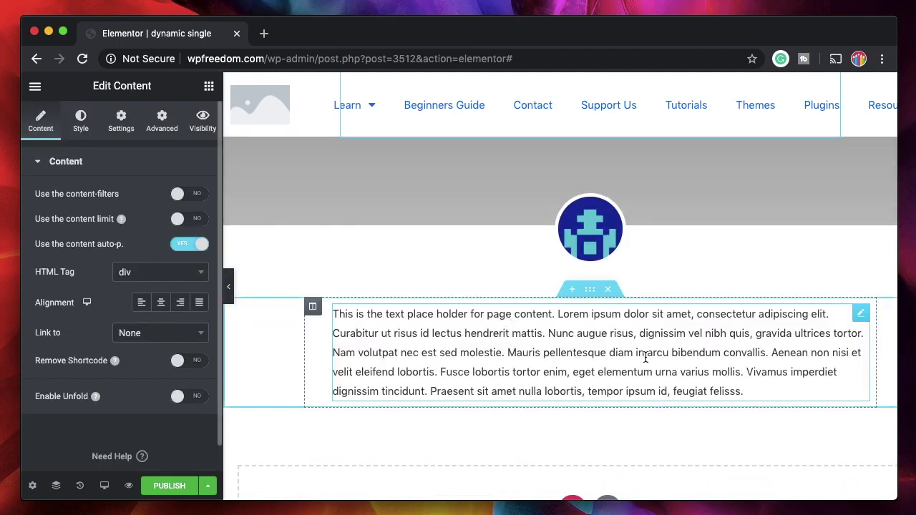
{"action": "left_click", "coordinate": [189, 193]}
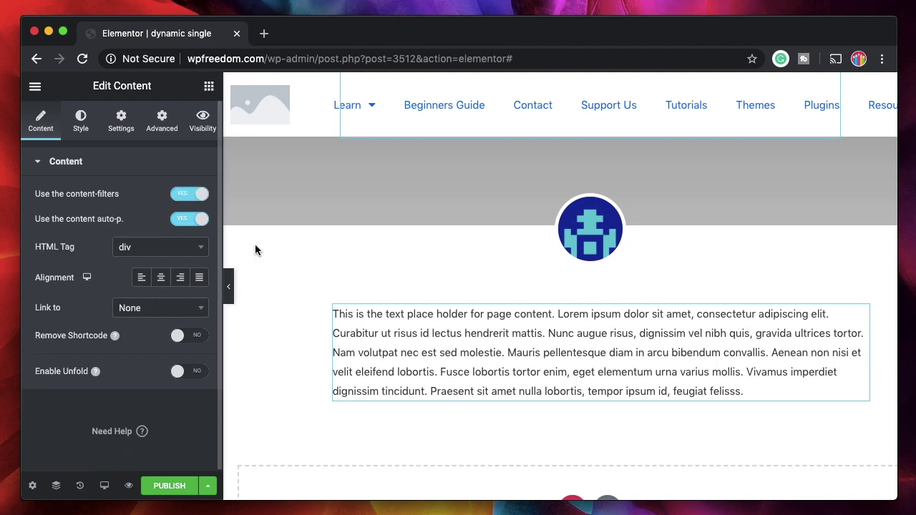
{"action": "left_click", "coordinate": [191, 339]}
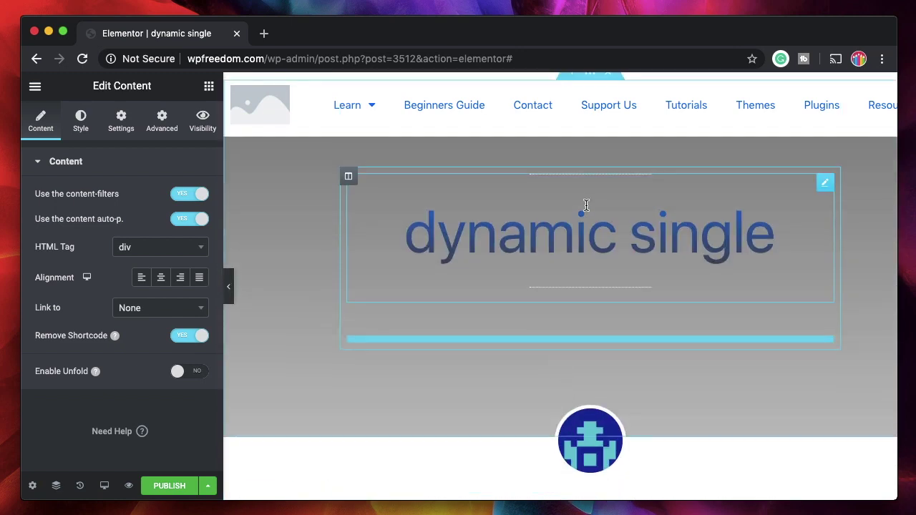
{"action": "left_click", "coordinate": [572, 334]}
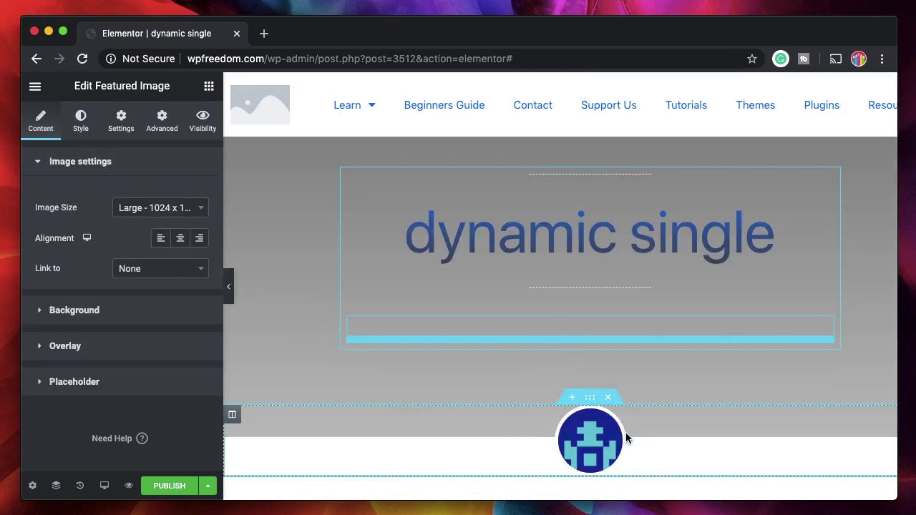
{"action": "scroll", "coordinate": [626, 438], "scroll_direction": "down", "scroll_amount": 2}
{"action": "scroll", "coordinate": [644, 387], "scroll_direction": "up", "scroll_amount": 3}
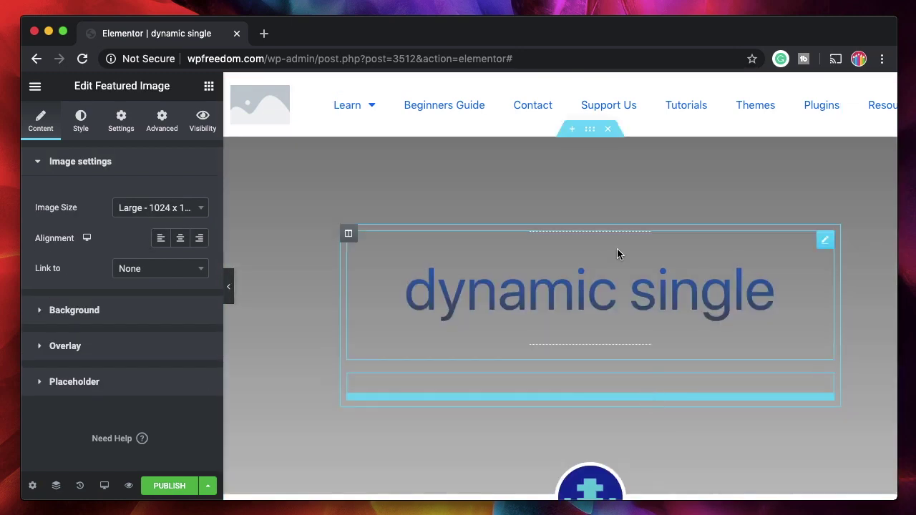
- Stretch the hero section to full width and set its background image to the dynamic Featured Image tag
{"action": "left_click", "coordinate": [591, 131]}
{"action": "left_click", "coordinate": [182, 199]}
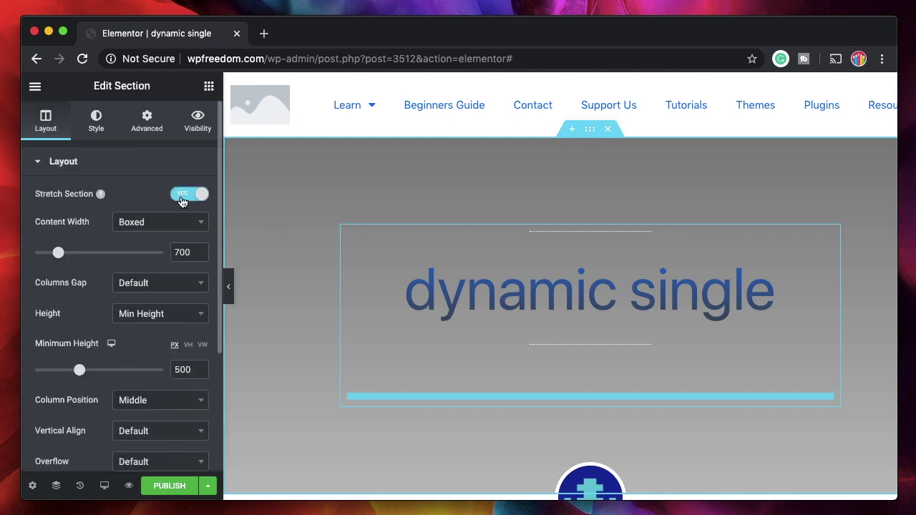
{"action": "left_click", "coordinate": [95, 120]}
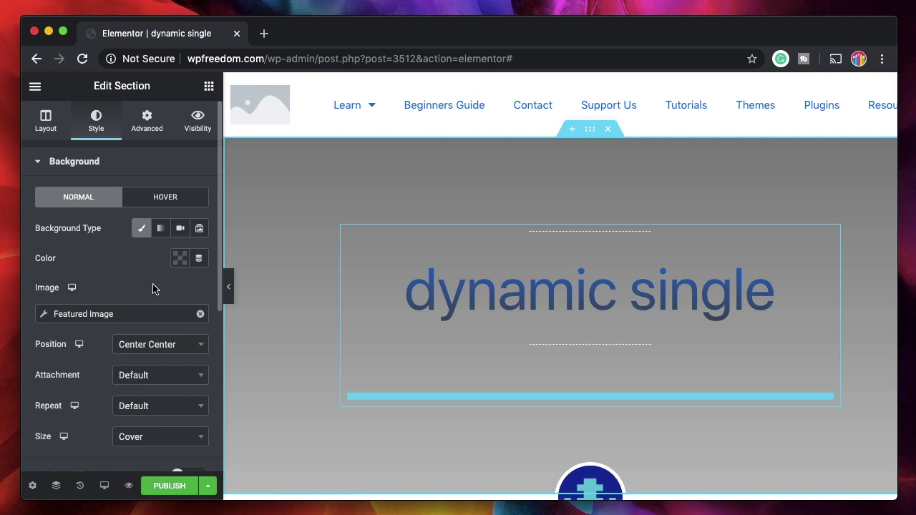
{"action": "left_click", "coordinate": [201, 313]}
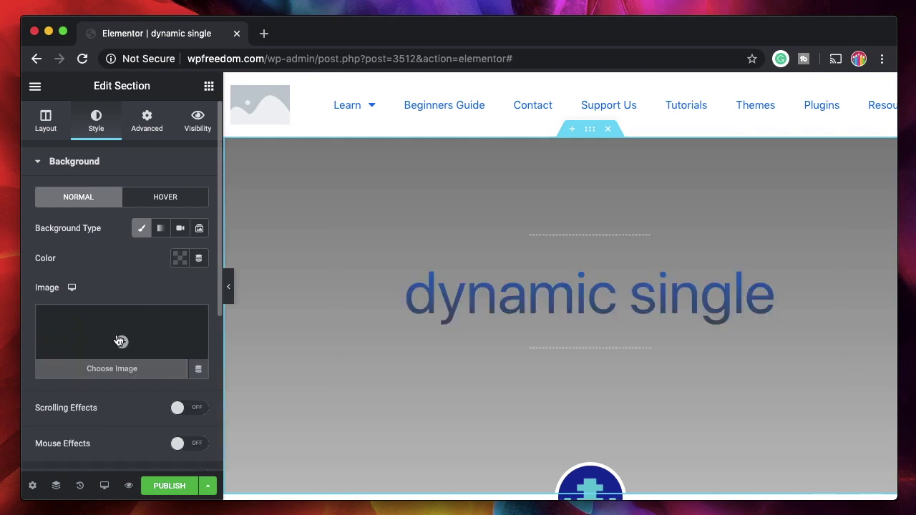
{"action": "left_click", "coordinate": [198, 370]}
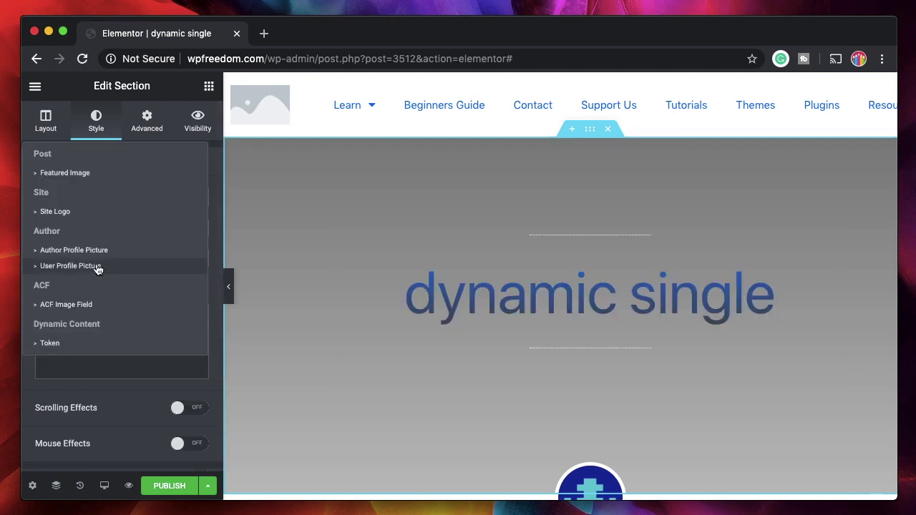
{"action": "left_click", "coordinate": [86, 173]}
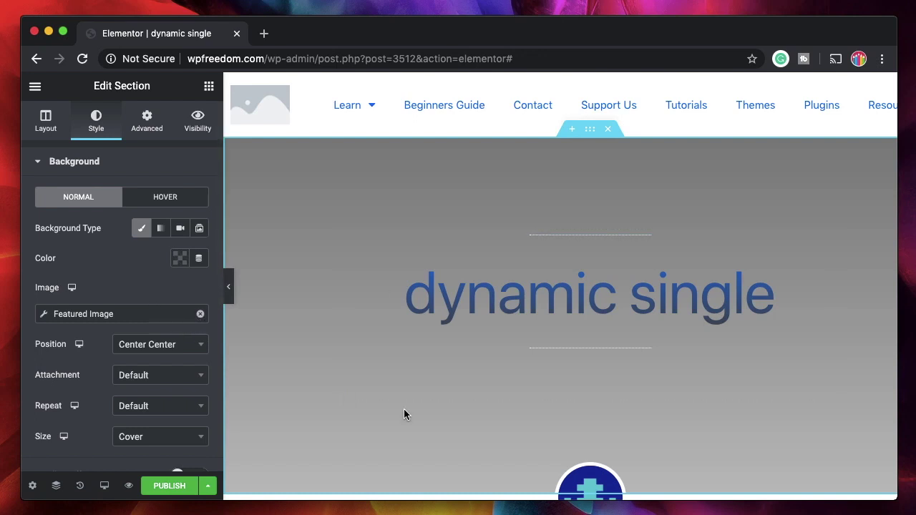
{"action": "scroll", "coordinate": [386, 398], "scroll_direction": "down", "scroll_amount": 3}
{"action": "scroll", "coordinate": [547, 425], "scroll_direction": "down", "scroll_amount": 5}
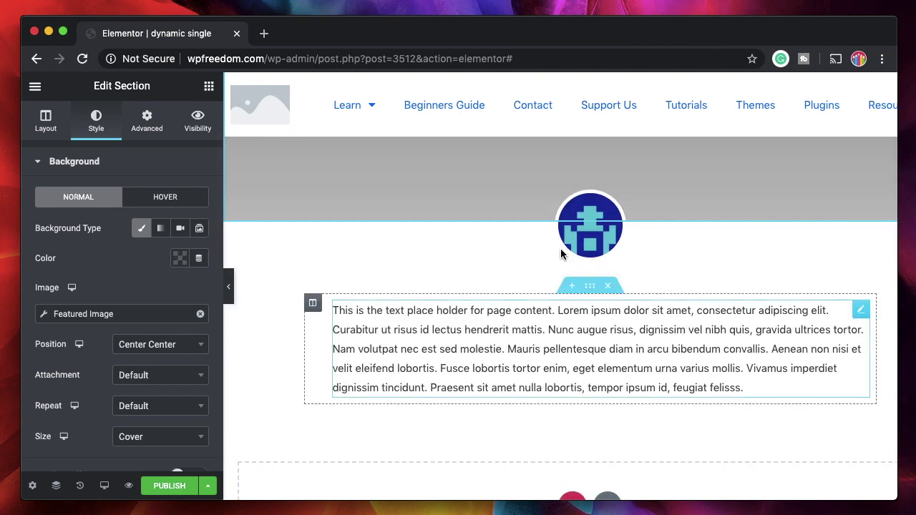
{"action": "scroll", "coordinate": [521, 265], "scroll_direction": "up", "scroll_amount": 8}
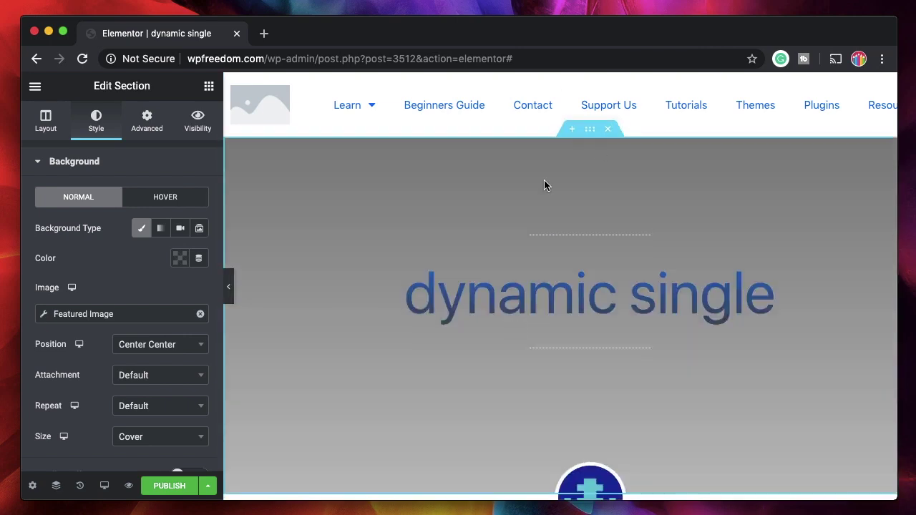
- Add a Date widget below the title showing the Last Modified Date
{"action": "left_click", "coordinate": [209, 86]}
{"action": "scroll", "coordinate": [111, 368], "scroll_direction": "down", "scroll_amount": 3}
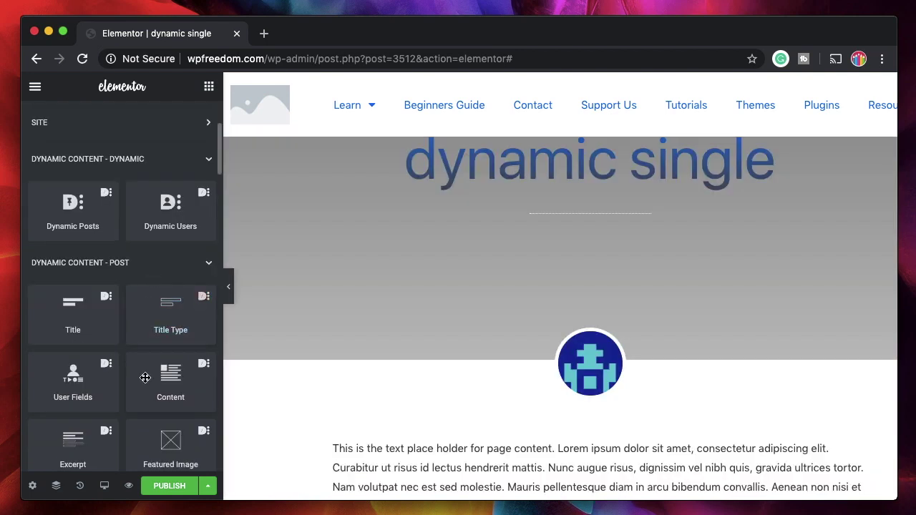
{"action": "scroll", "coordinate": [129, 372], "scroll_direction": "down", "scroll_amount": 2}
{"action": "scroll", "coordinate": [122, 406], "scroll_direction": "down", "scroll_amount": 2}
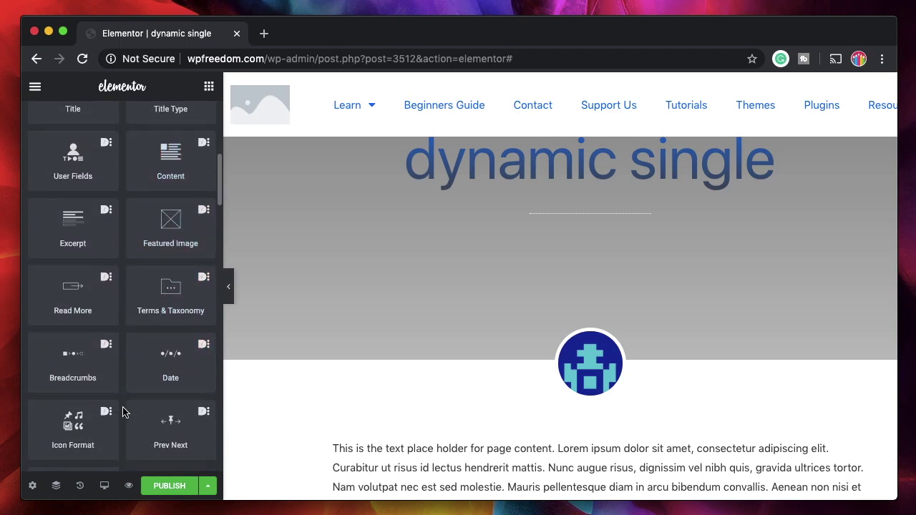
{"action": "left_click_drag", "start_coordinate": [166, 361], "coordinate": [487, 250]}
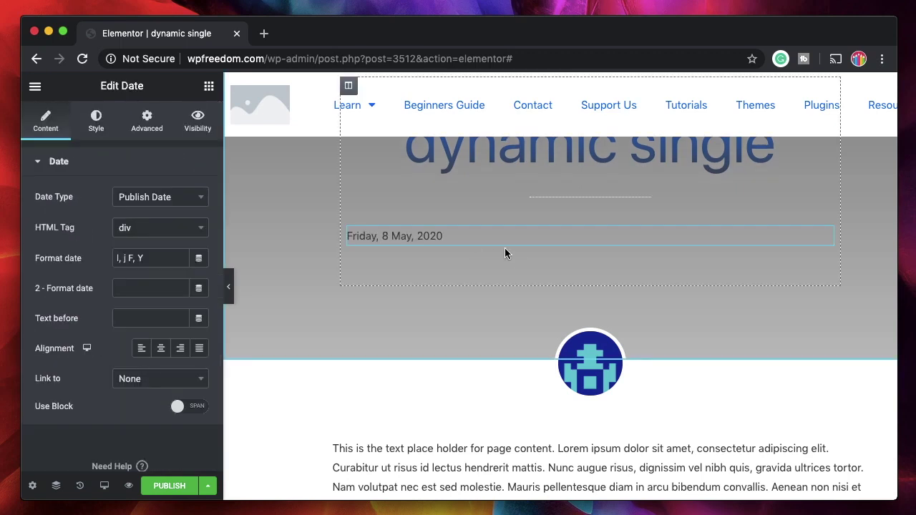
{"action": "left_click", "coordinate": [194, 206]}
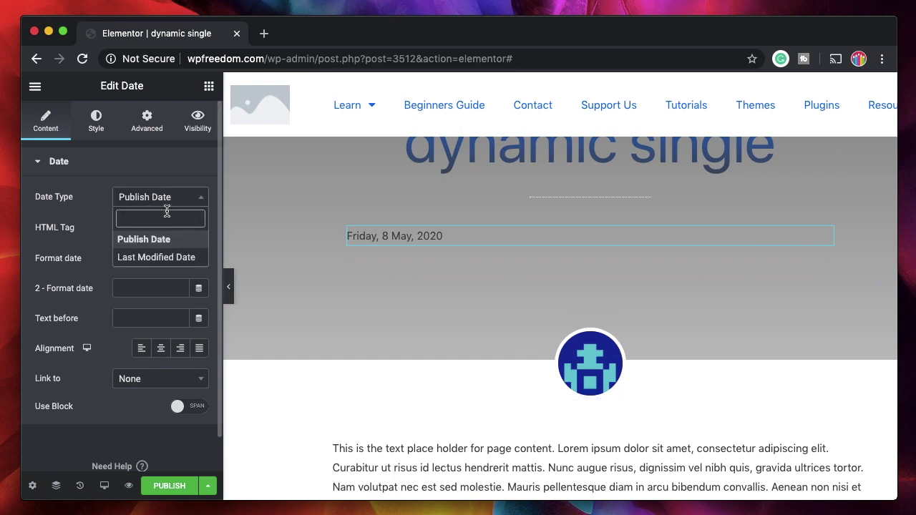
{"action": "left_click", "coordinate": [159, 258]}
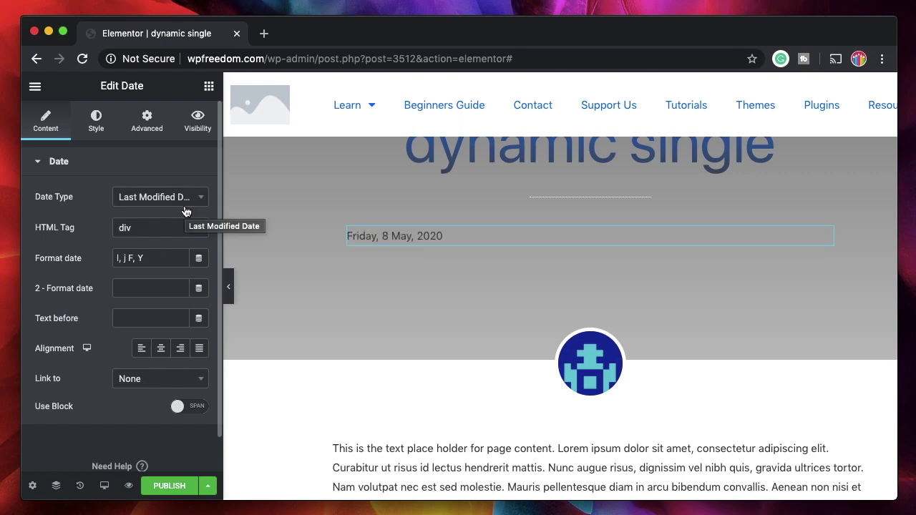
- Prefix the date with 'Last updated on :' and centre it
{"action": "left_click", "coordinate": [151, 318]}
{"action": "type", "text": "Last m"}
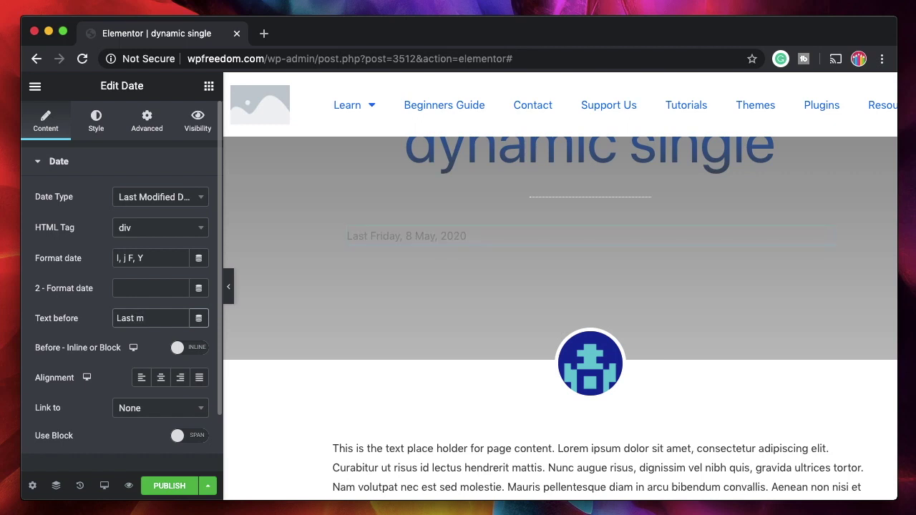
{"action": "type", "text": "od"}
{"action": "key", "text": "BackSpace"}
{"action": "key", "text": "BackSpace"}
{"action": "key", "text": "BackSpace"}
{"action": "type", "text": "updated on :"}
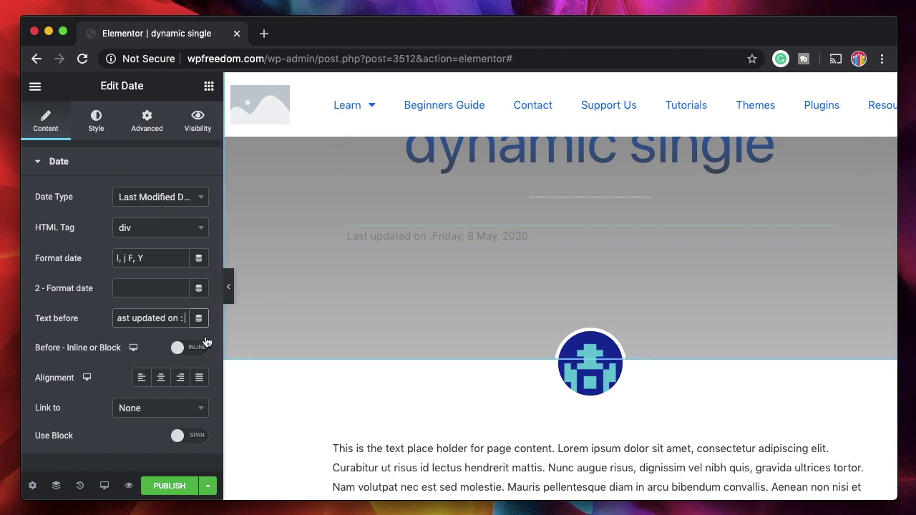
{"action": "left_click", "coordinate": [161, 377]}
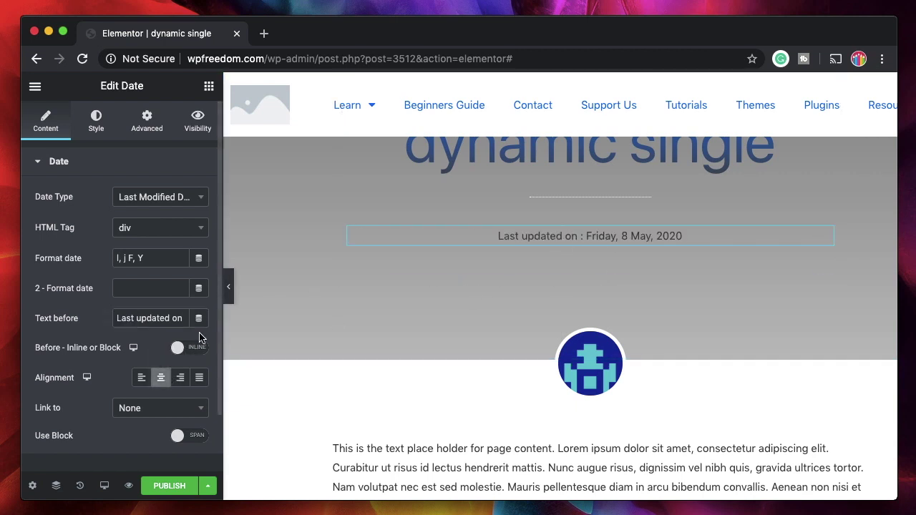
- Style the date text white and the 'Last updated on :' label blue
{"action": "left_click", "coordinate": [98, 122]}
{"action": "left_click", "coordinate": [179, 226]}
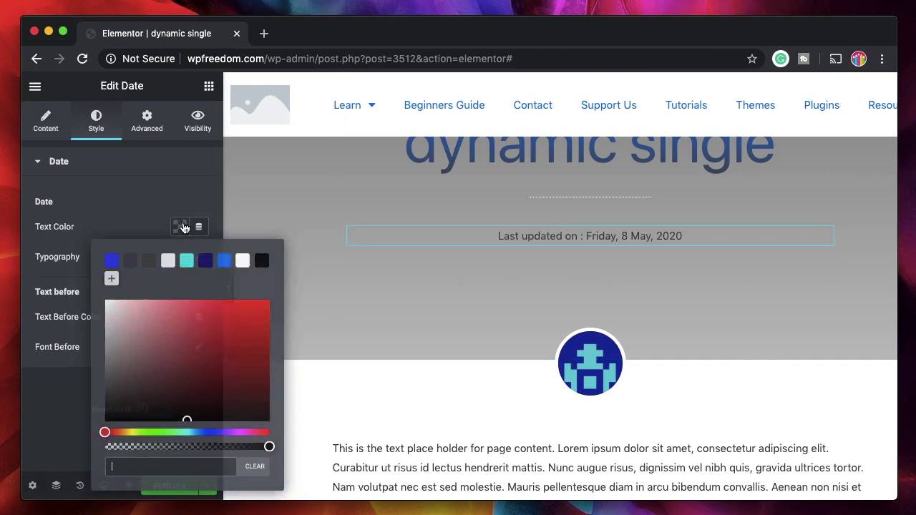
{"action": "left_click", "coordinate": [242, 260]}
{"action": "left_click", "coordinate": [145, 192]}
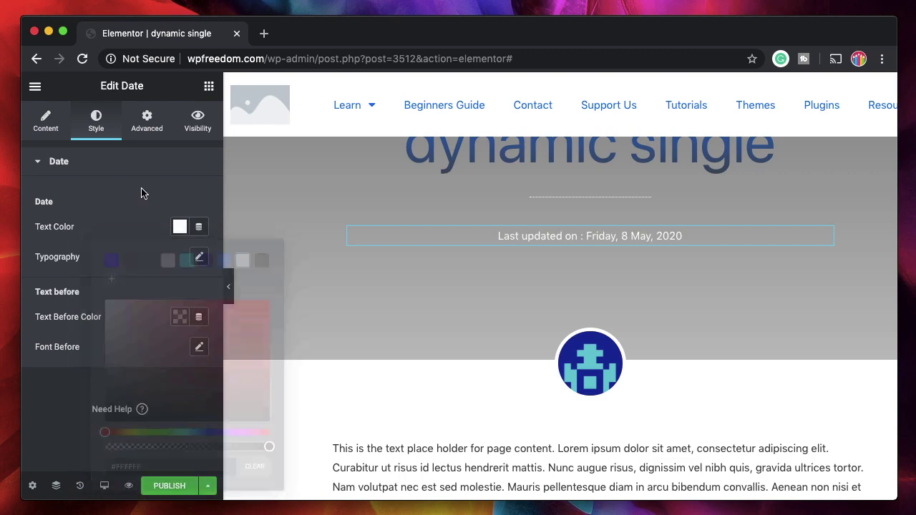
{"action": "left_click", "coordinate": [181, 317]}
{"action": "left_click", "coordinate": [164, 240]}
{"action": "scroll", "coordinate": [523, 368], "scroll_direction": "up", "scroll_amount": 2}
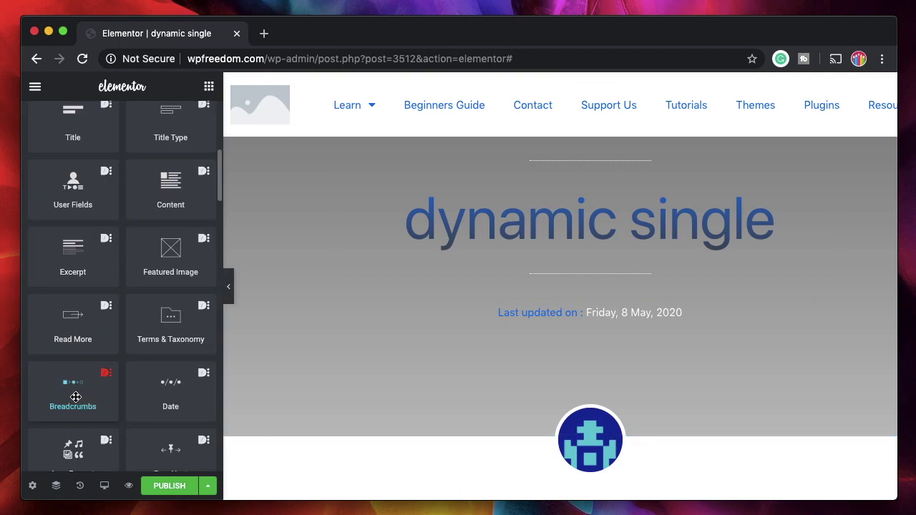
- Place a centred Breadcrumbs widget above the title with white item text
{"action": "left_click_drag", "start_coordinate": [75, 397], "coordinate": [587, 161]}
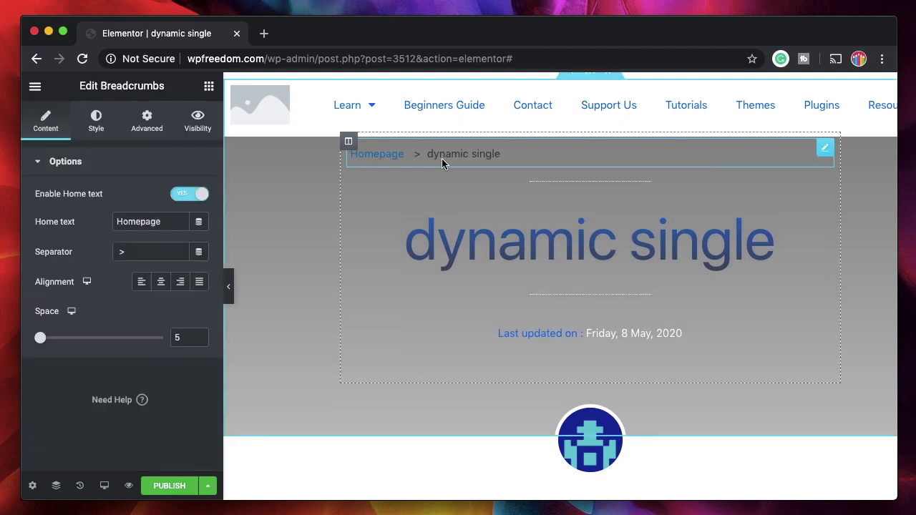
{"action": "left_click", "coordinate": [162, 285]}
{"action": "left_click", "coordinate": [96, 120]}
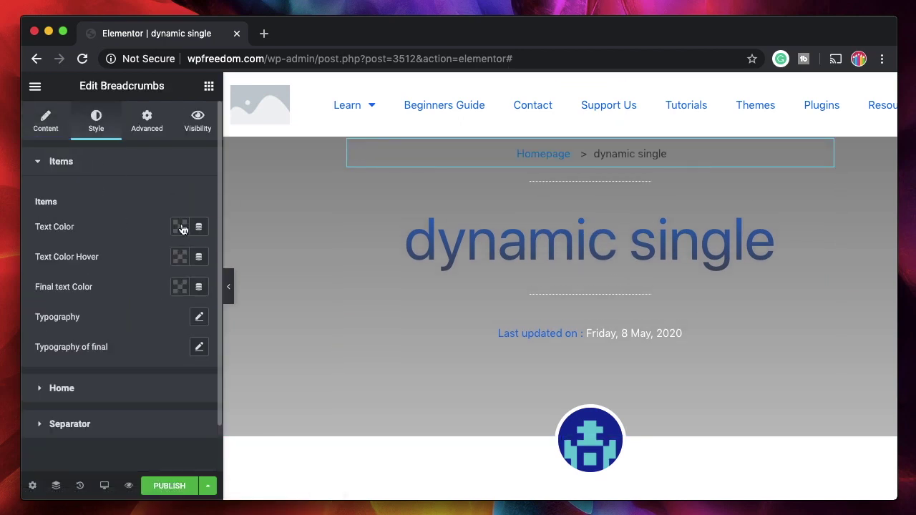
{"action": "left_click", "coordinate": [181, 227]}
{"action": "left_click", "coordinate": [242, 260]}
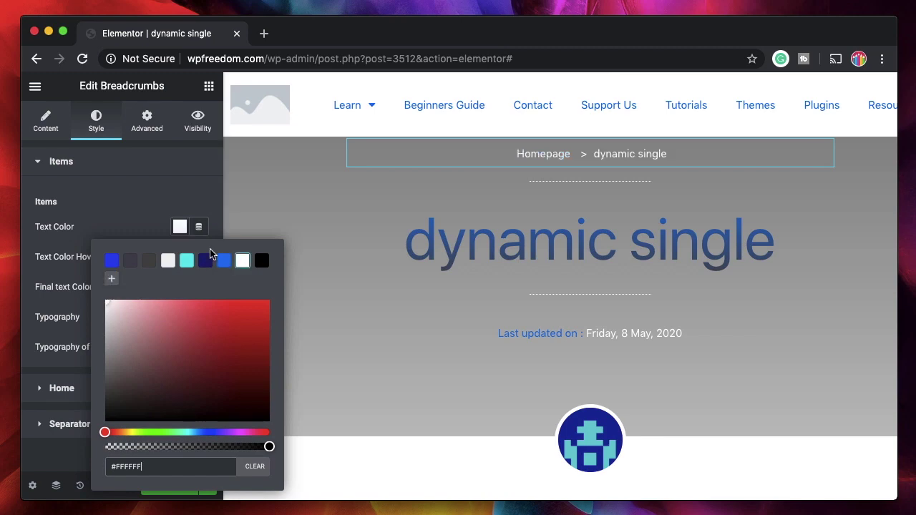
{"action": "key", "text": "Escape"}
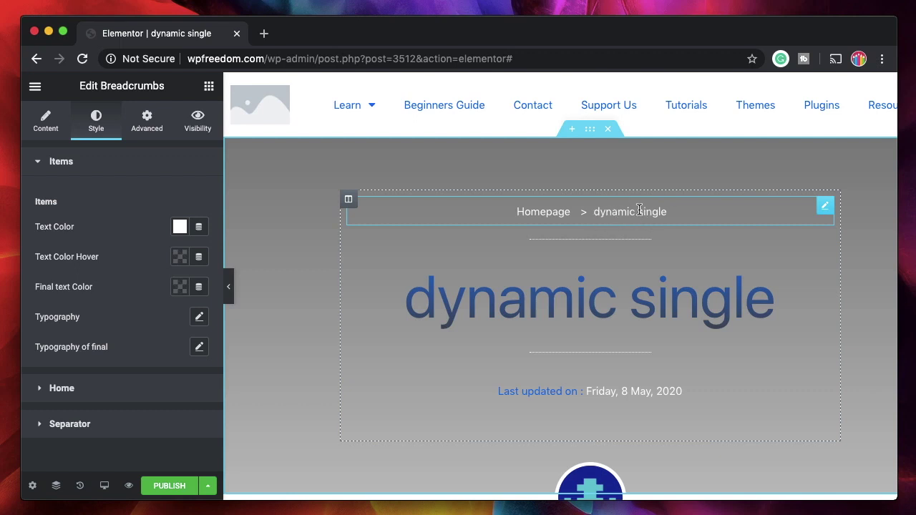
- Adjust the Homepage link colour, trying blue, cyan and white
{"action": "left_click", "coordinate": [96, 388]}
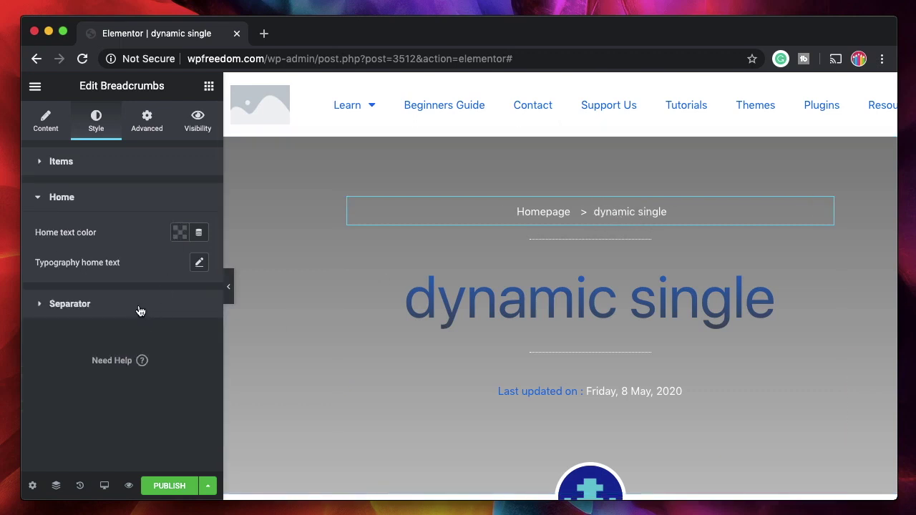
{"action": "left_click", "coordinate": [179, 233]}
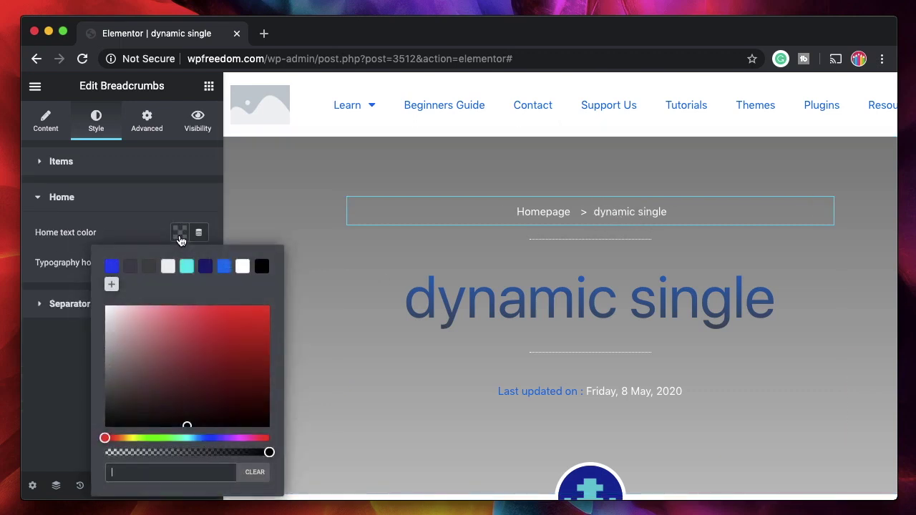
{"action": "left_click", "coordinate": [223, 266]}
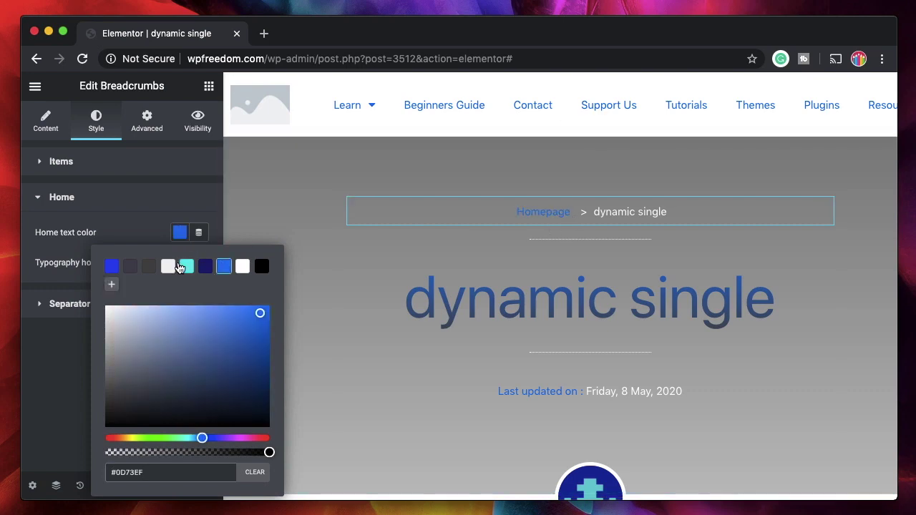
{"action": "left_click", "coordinate": [186, 266]}
{"action": "left_click", "coordinate": [223, 266]}
{"action": "left_click", "coordinate": [242, 267]}
{"action": "left_click", "coordinate": [87, 249]}
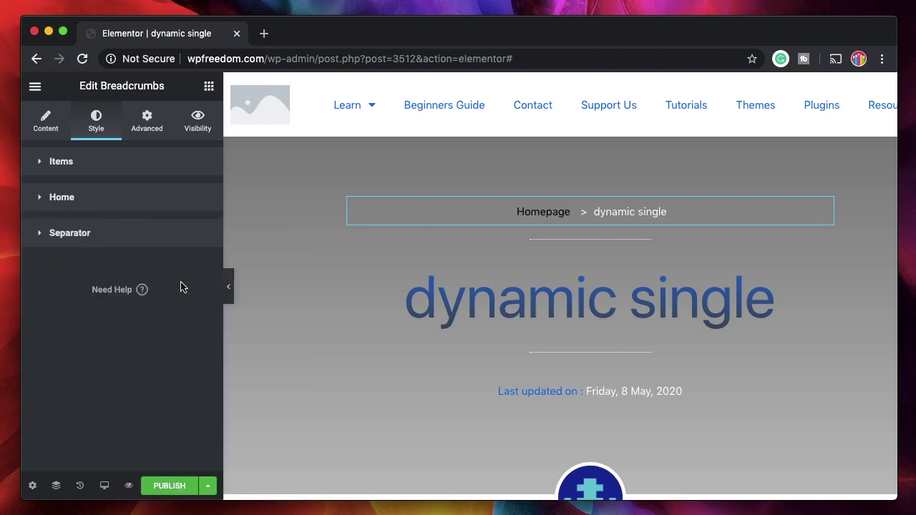
- Set the breadcrumb separator colour to blue
{"action": "left_click", "coordinate": [180, 232]}
{"action": "left_click", "coordinate": [180, 267]}
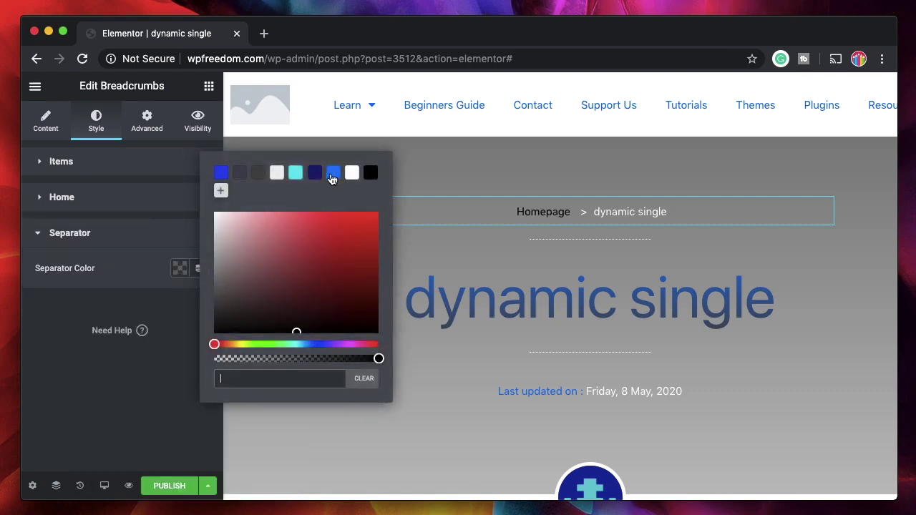
{"action": "left_click", "coordinate": [333, 178]}
{"action": "left_click", "coordinate": [51, 390]}
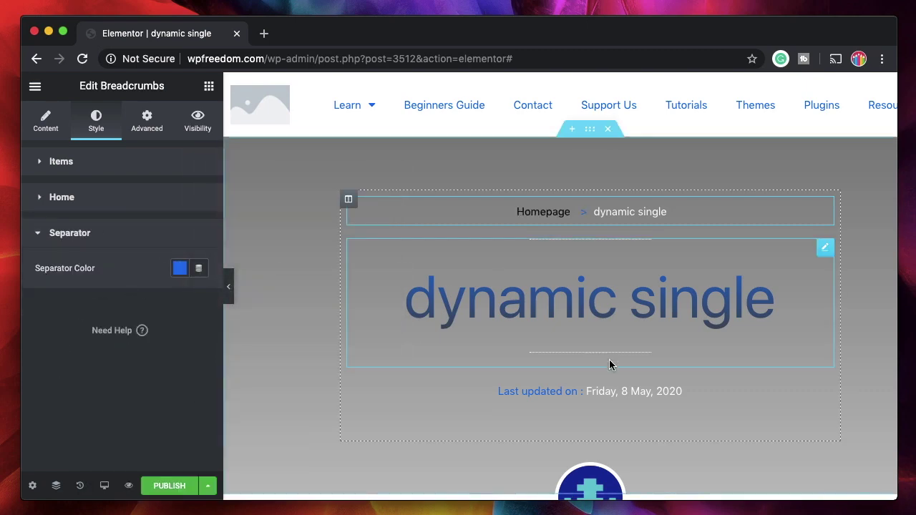
{"action": "scroll", "coordinate": [608, 365], "scroll_direction": "down", "scroll_amount": 3}
{"action": "scroll", "coordinate": [611, 350], "scroll_direction": "up", "scroll_amount": 2}
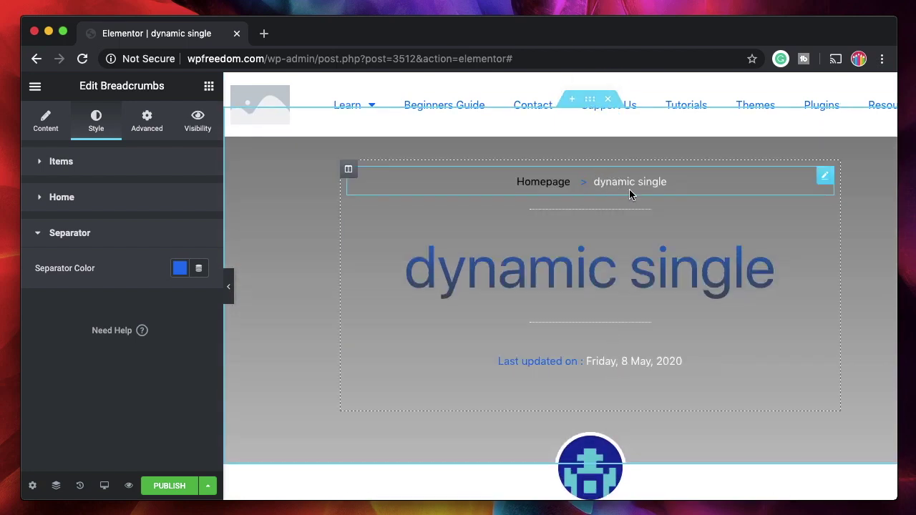
{"action": "left_click", "coordinate": [209, 86]}
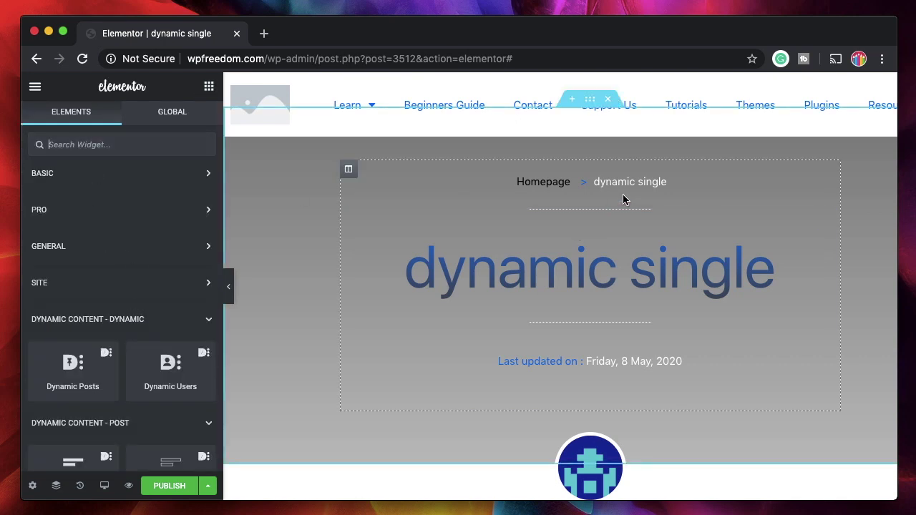
- Add a User Field widget above the date with Field Key set to Nicename (user_nicename)
{"action": "scroll", "coordinate": [75, 406], "scroll_direction": "down", "scroll_amount": 1}
{"action": "scroll", "coordinate": [74, 405], "scroll_direction": "down", "scroll_amount": 5}
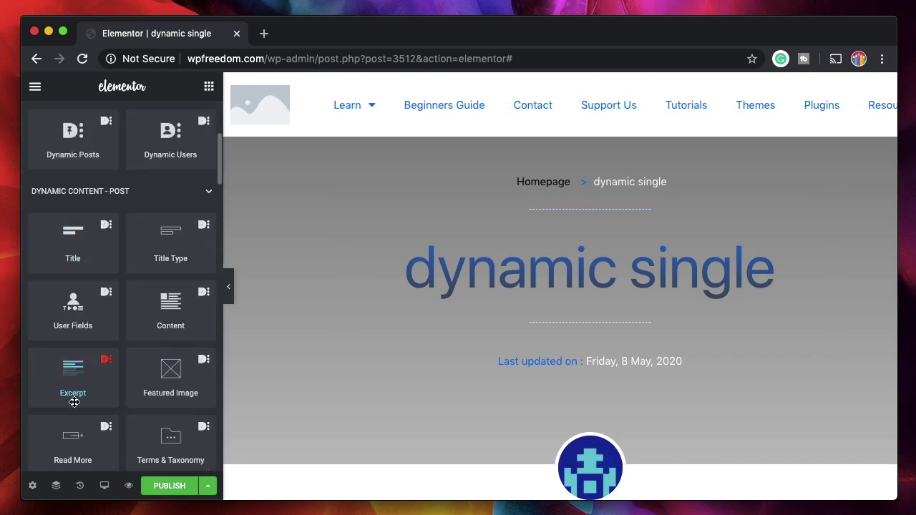
{"action": "scroll", "coordinate": [122, 415], "scroll_direction": "down", "scroll_amount": 3}
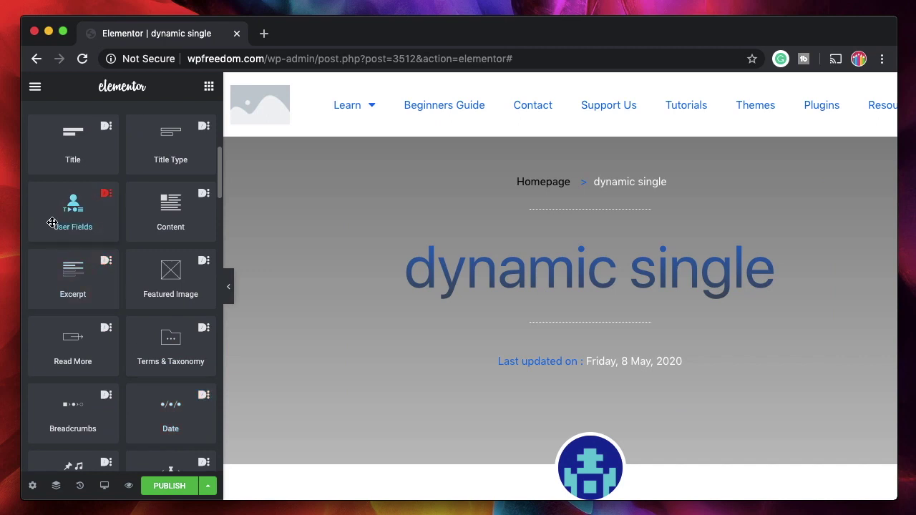
{"action": "left_click_drag", "start_coordinate": [52, 222], "coordinate": [537, 341]}
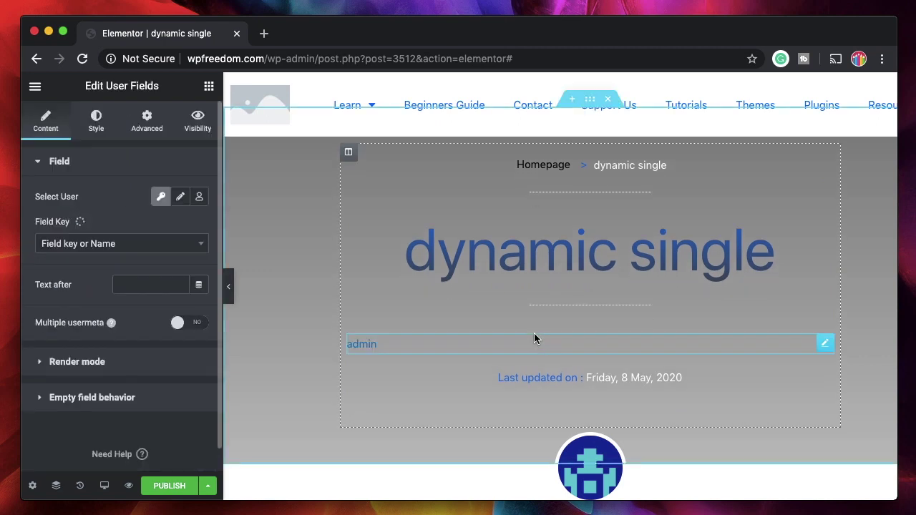
{"action": "left_click", "coordinate": [154, 244]}
{"action": "left_click", "coordinate": [118, 333]}
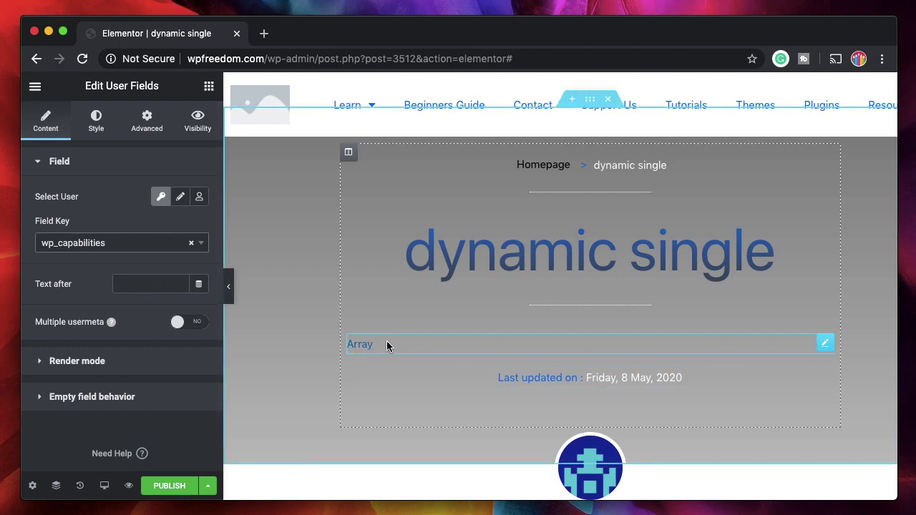
{"action": "left_click", "coordinate": [191, 244]}
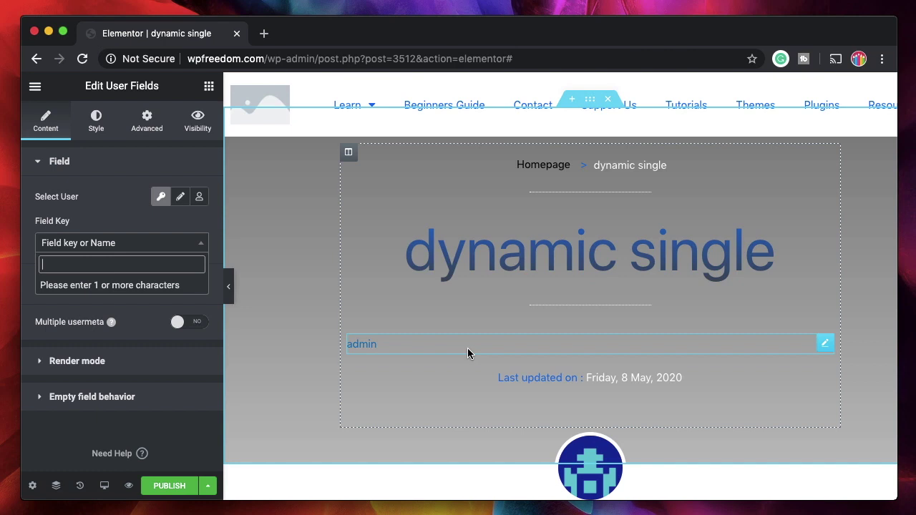
{"action": "left_click", "coordinate": [91, 208]}
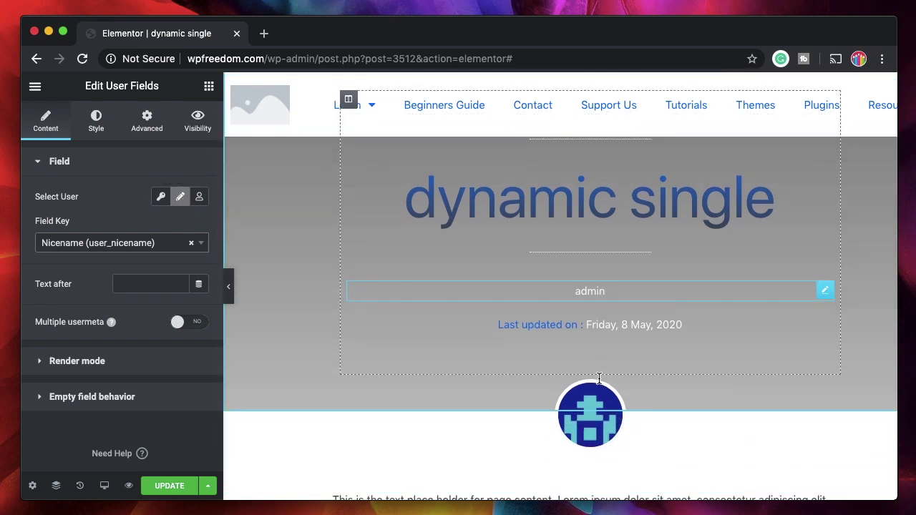
- Save the dynamic single template with UPDATE
{"action": "scroll", "coordinate": [594, 399], "scroll_direction": "down", "scroll_amount": 4}
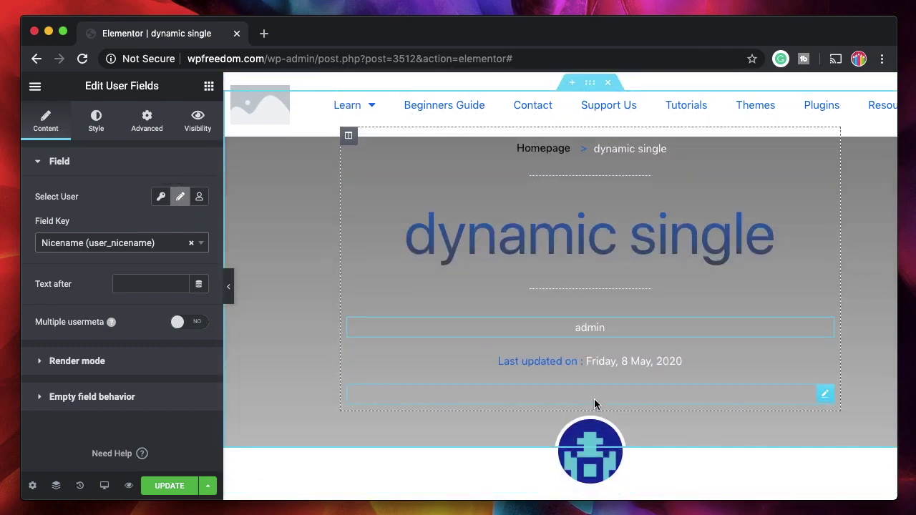
{"action": "scroll", "coordinate": [575, 204], "scroll_direction": "up", "scroll_amount": 4}
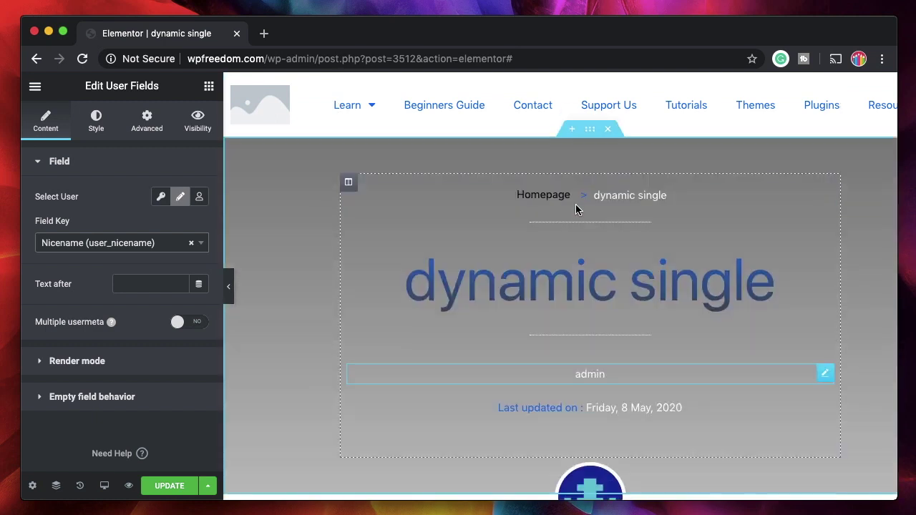
{"action": "left_click", "coordinate": [163, 489]}
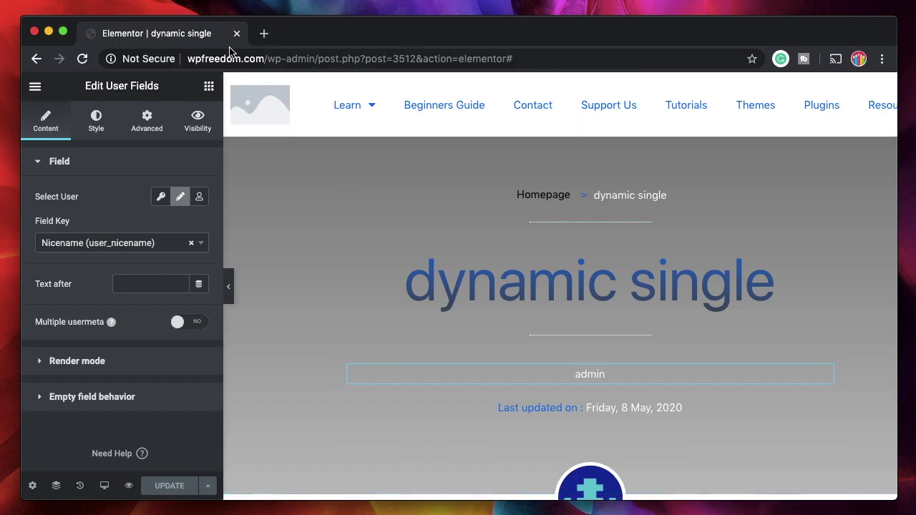
{"action": "left_click", "coordinate": [264, 33]}
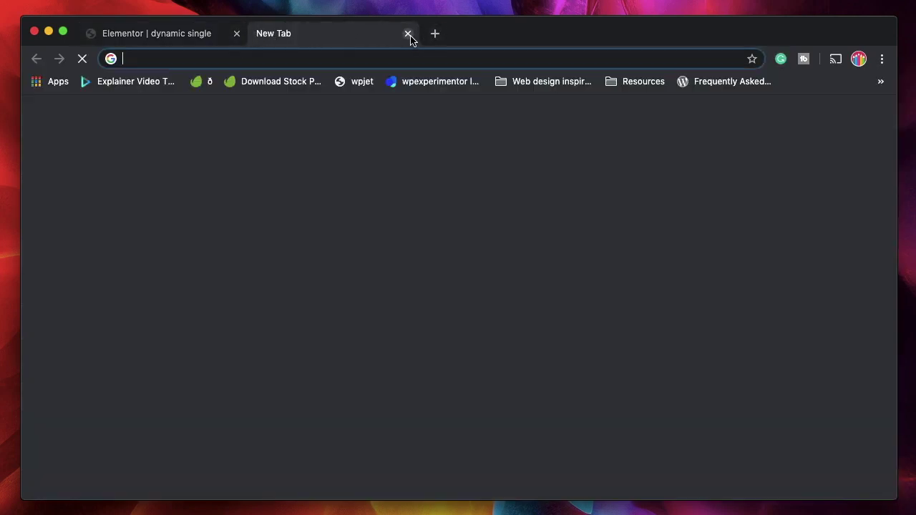
- Open the WordPress Dashboard in a new tab using the Elementor Finder search 'dash'
{"action": "left_click", "coordinate": [408, 34]}
{"action": "key", "text": "super+e"}
{"action": "type", "text": "dash"}
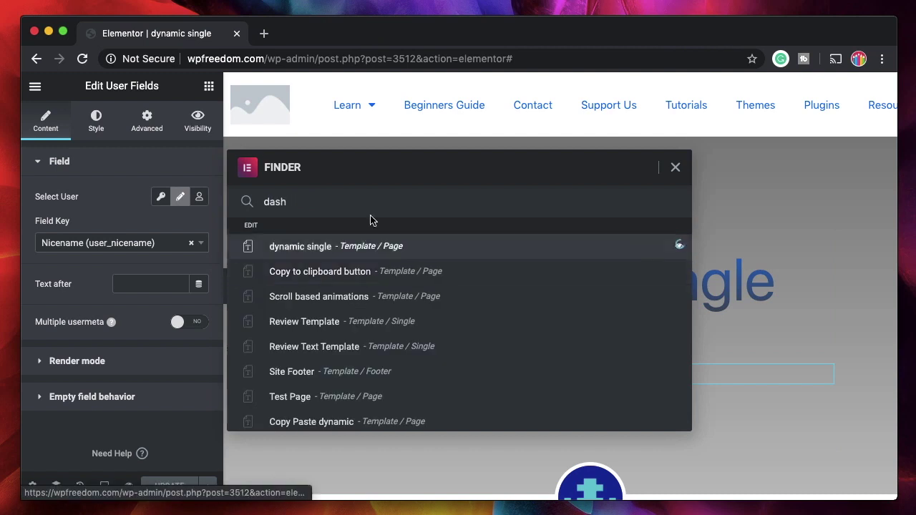
{"action": "left_click", "coordinate": [327, 247]}
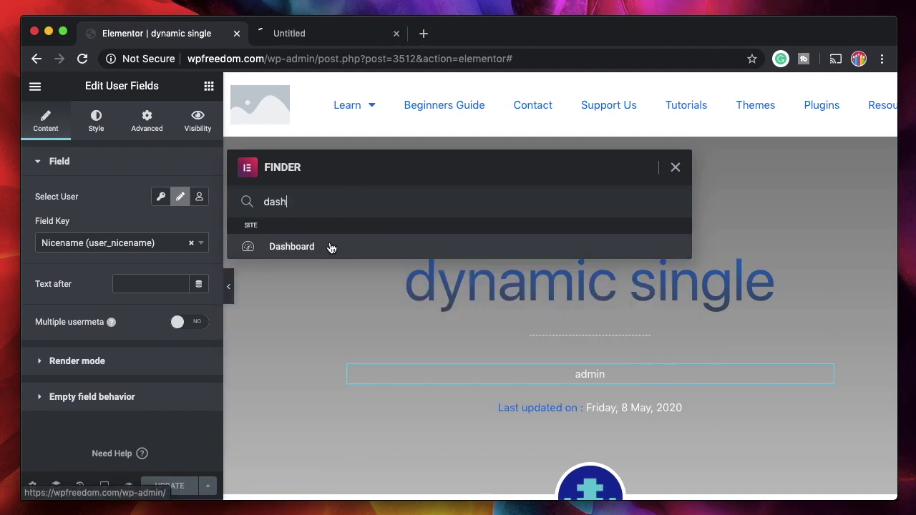
{"action": "double_click", "coordinate": [309, 205]}
{"action": "key", "text": "BackSpace"}
{"action": "key", "text": "Escape"}
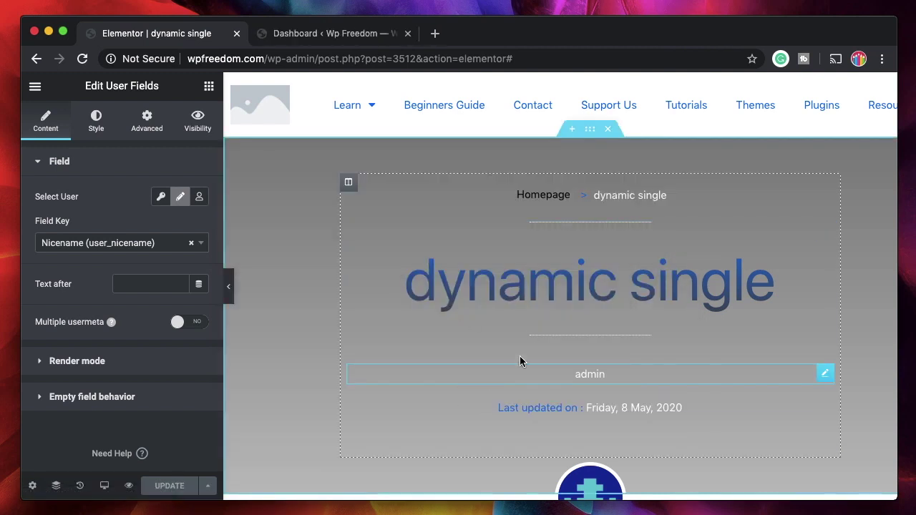
{"action": "left_click", "coordinate": [339, 42]}
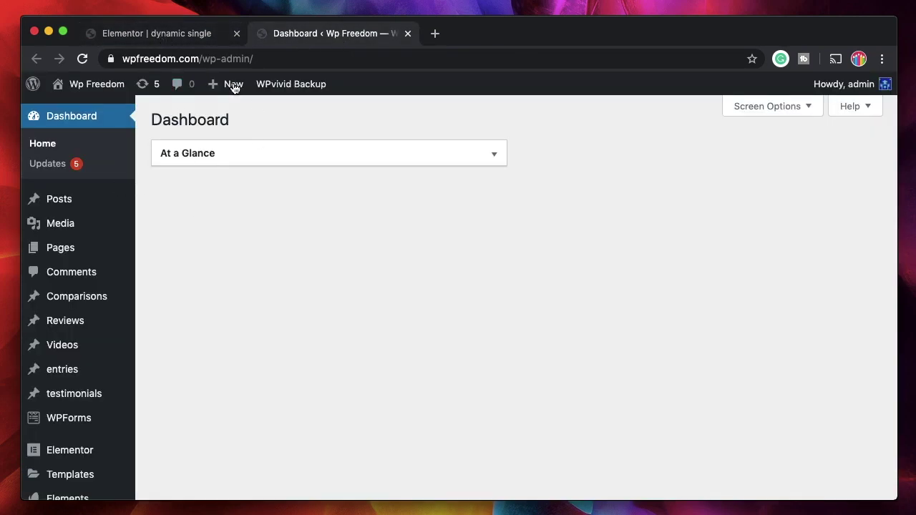
- Start a new post and set design1 as its featured image
{"action": "mouse_move", "coordinate": [233, 86]}
{"action": "left_click", "coordinate": [223, 113]}
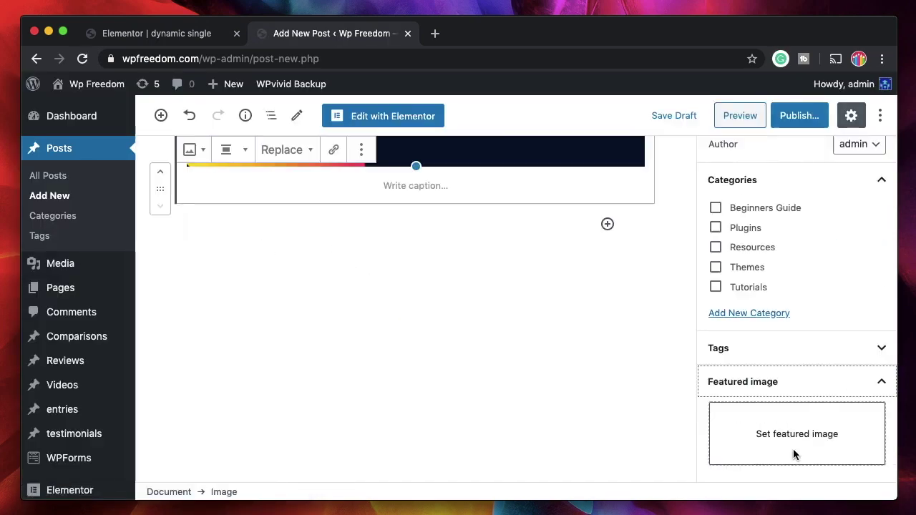
{"action": "left_click", "coordinate": [793, 452]}
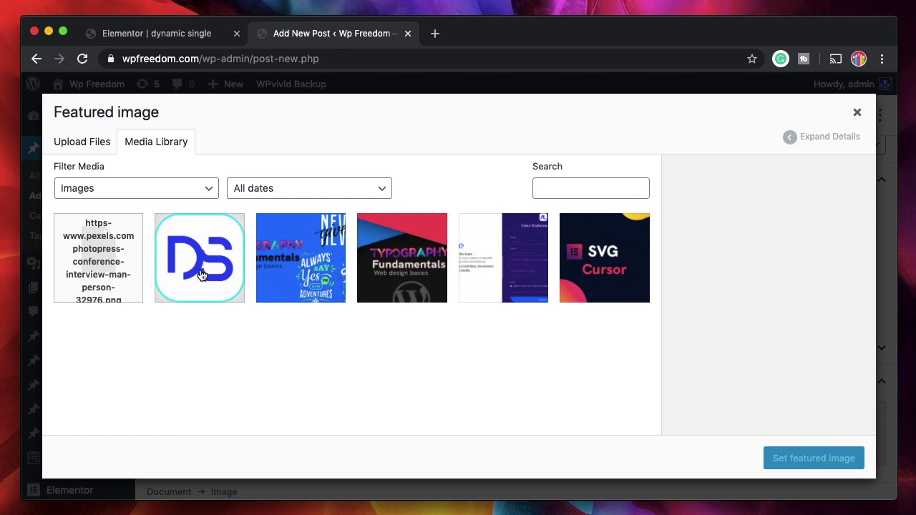
{"action": "left_click", "coordinate": [303, 273]}
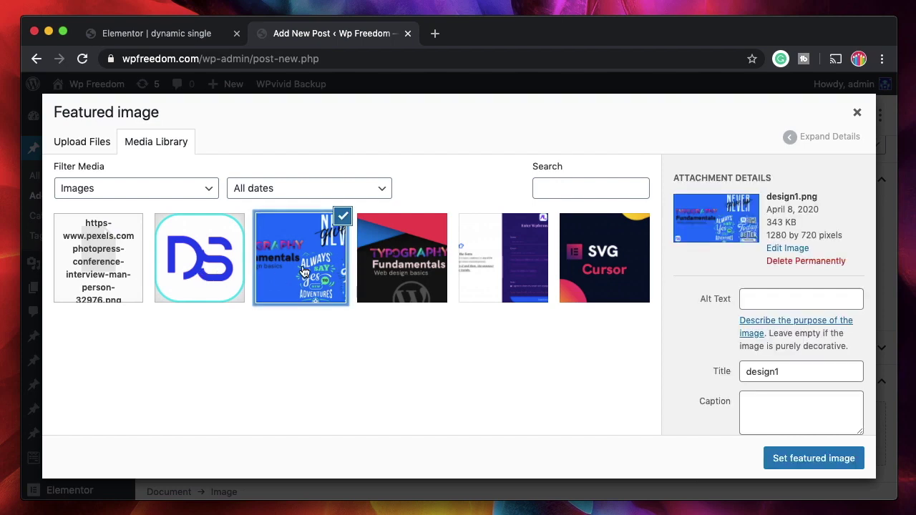
{"action": "left_click", "coordinate": [816, 460]}
- Publish the 'Dynamic guten post' post and confirm publication
{"action": "scroll", "coordinate": [806, 365], "scroll_direction": "down", "scroll_amount": 1}
{"action": "scroll", "coordinate": [806, 356], "scroll_direction": "down", "scroll_amount": 3}
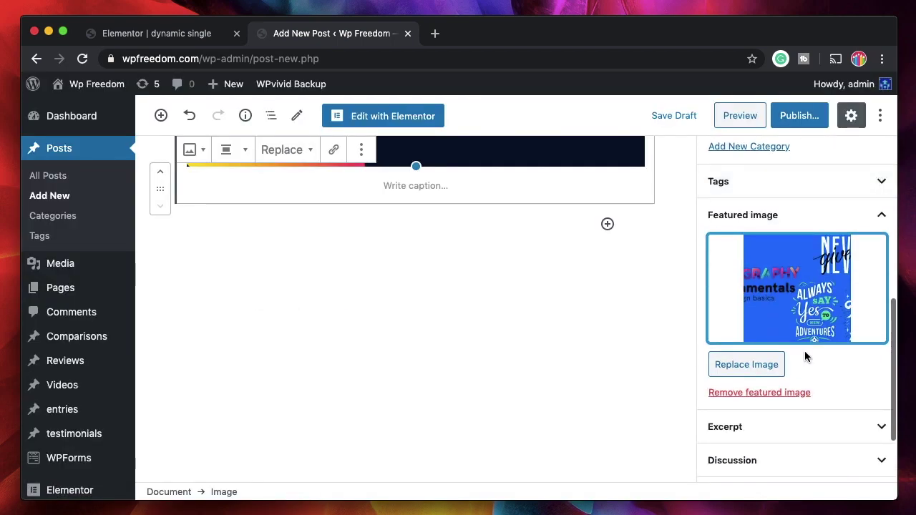
{"action": "left_click", "coordinate": [799, 115]}
{"action": "left_click", "coordinate": [796, 117]}
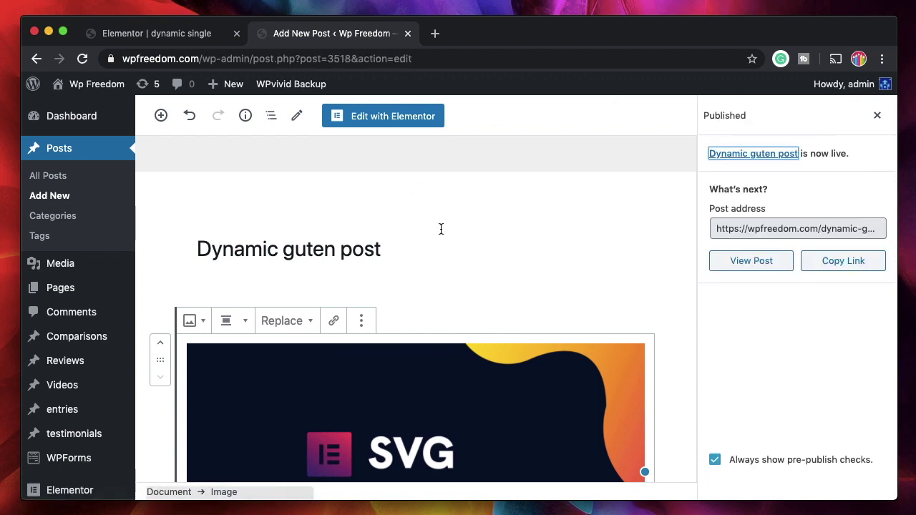
{"action": "left_click", "coordinate": [878, 116]}
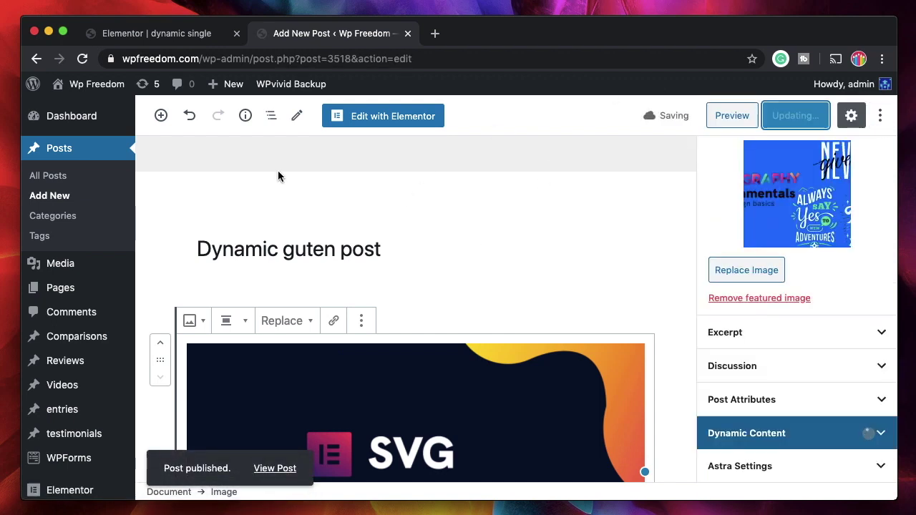
{"action": "left_click", "coordinate": [170, 33]}
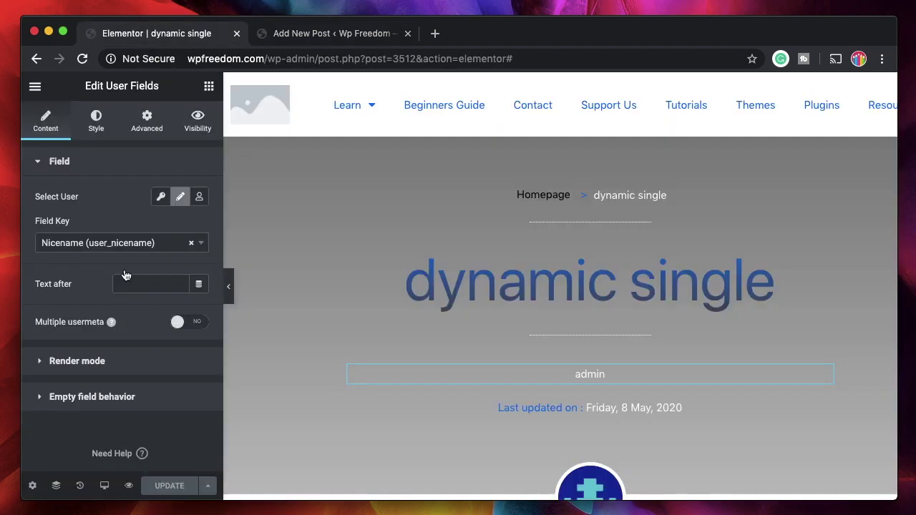
- Go to the Dynamic Content settings page in WordPress admin
{"action": "left_click", "coordinate": [343, 33]}
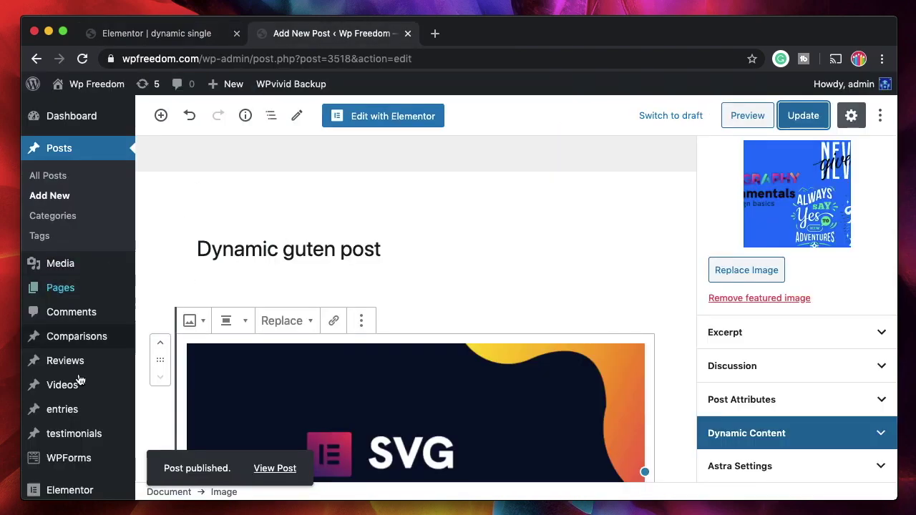
{"action": "scroll", "coordinate": [80, 379], "scroll_direction": "down", "scroll_amount": 5}
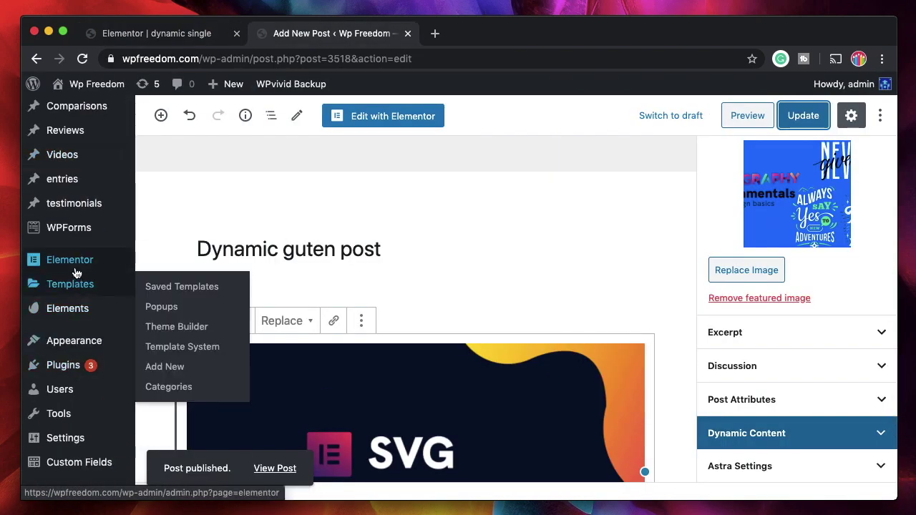
{"action": "mouse_move", "coordinate": [75, 267]}
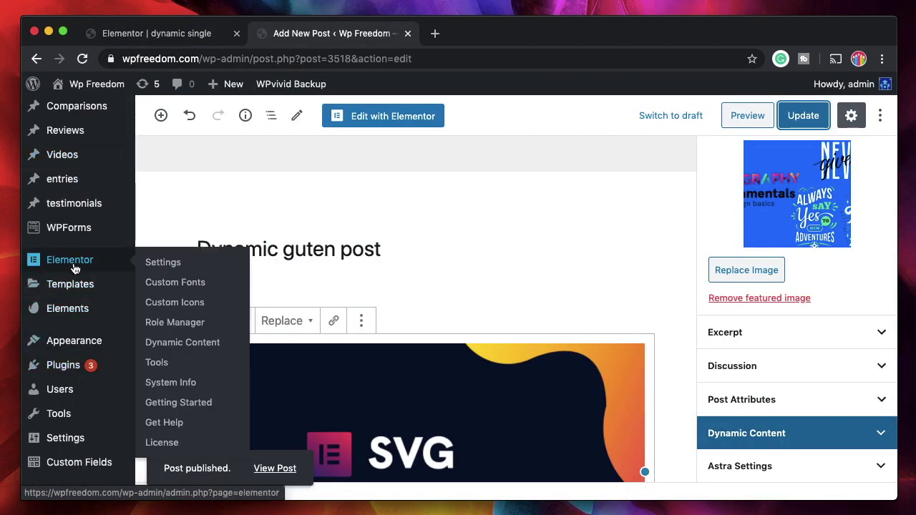
{"action": "left_click", "coordinate": [198, 345]}
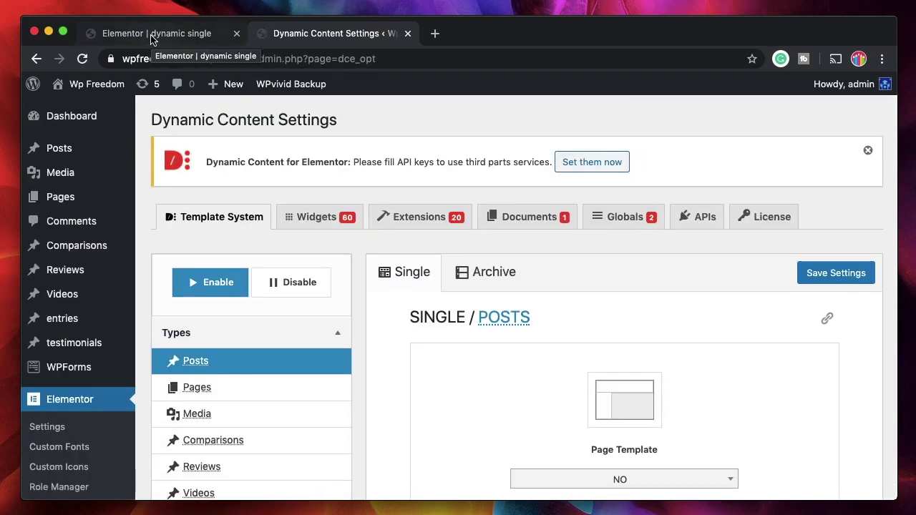
{"action": "scroll", "coordinate": [484, 397], "scroll_direction": "down", "scroll_amount": 3}
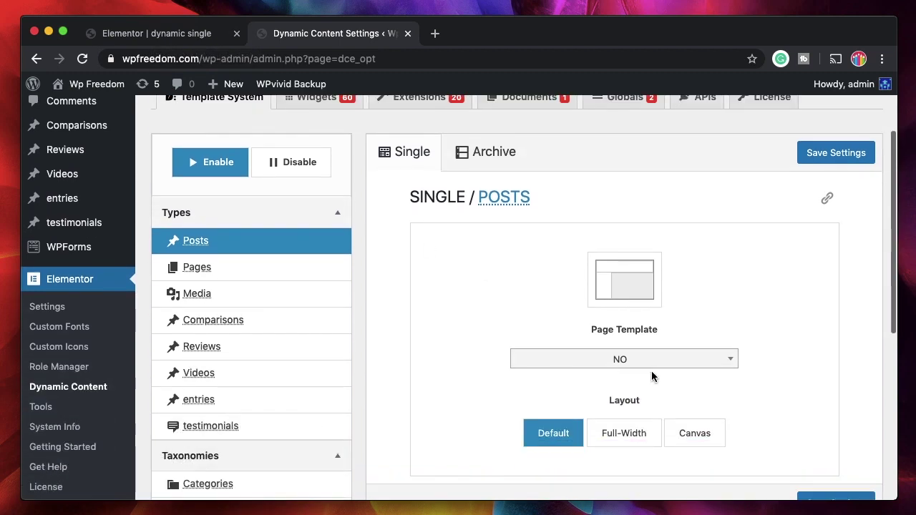
- Assign '[page] dynamic single' as the Posts template with a Full-Width layout
{"action": "left_click", "coordinate": [709, 366]}
{"action": "type", "text": "single"}
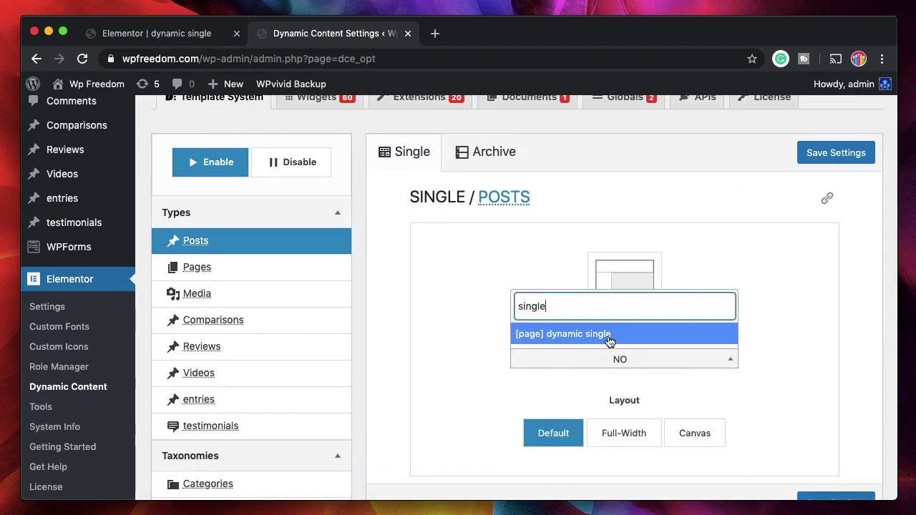
{"action": "left_click", "coordinate": [606, 334]}
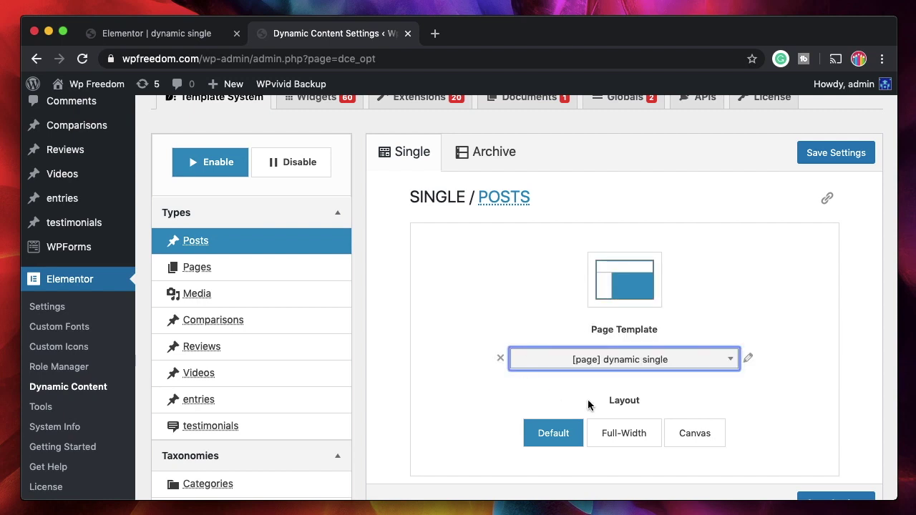
{"action": "left_click", "coordinate": [624, 436]}
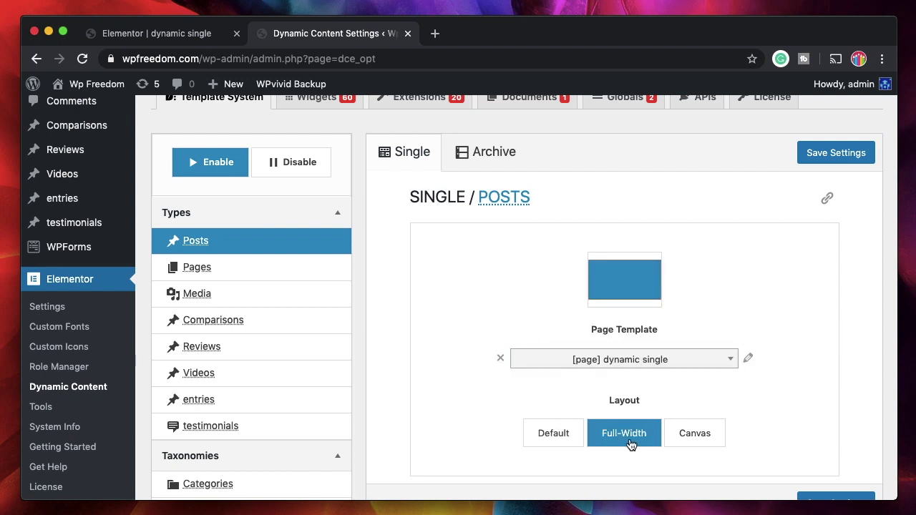
{"action": "left_click", "coordinate": [707, 433]}
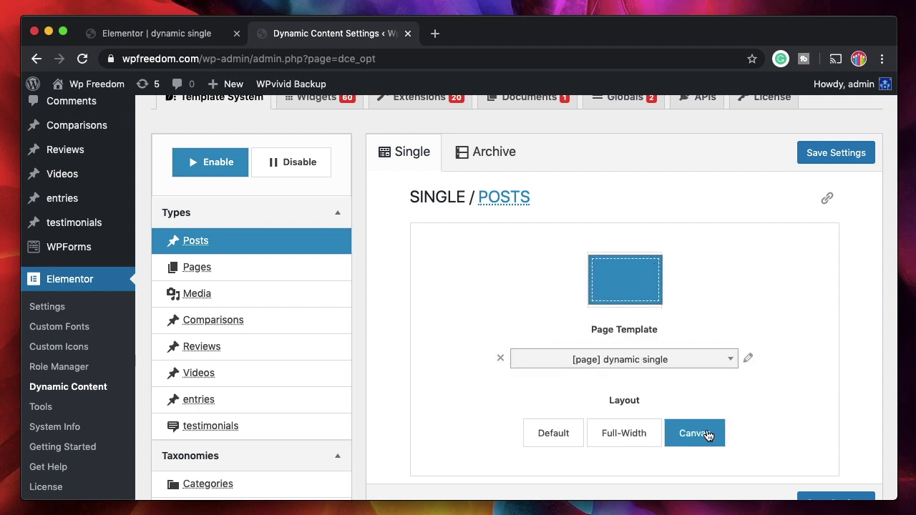
{"action": "left_click", "coordinate": [626, 439]}
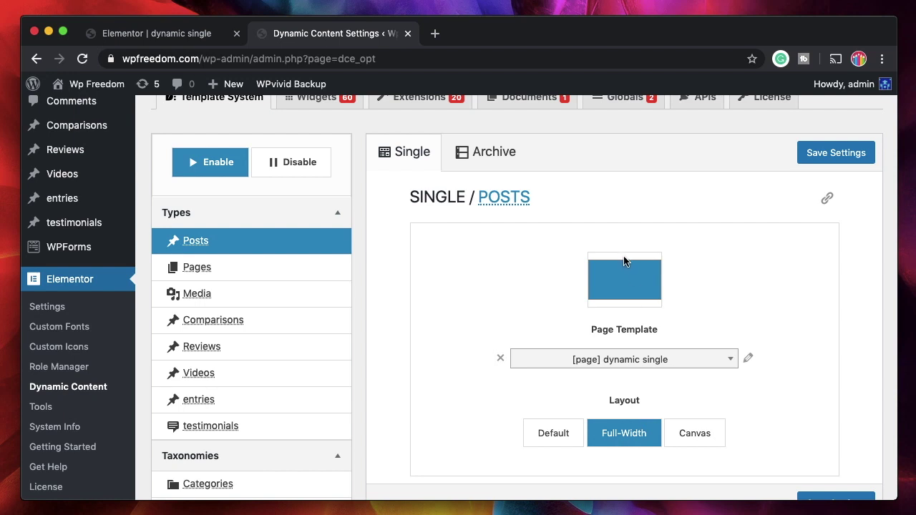
{"action": "left_click", "coordinate": [553, 435]}
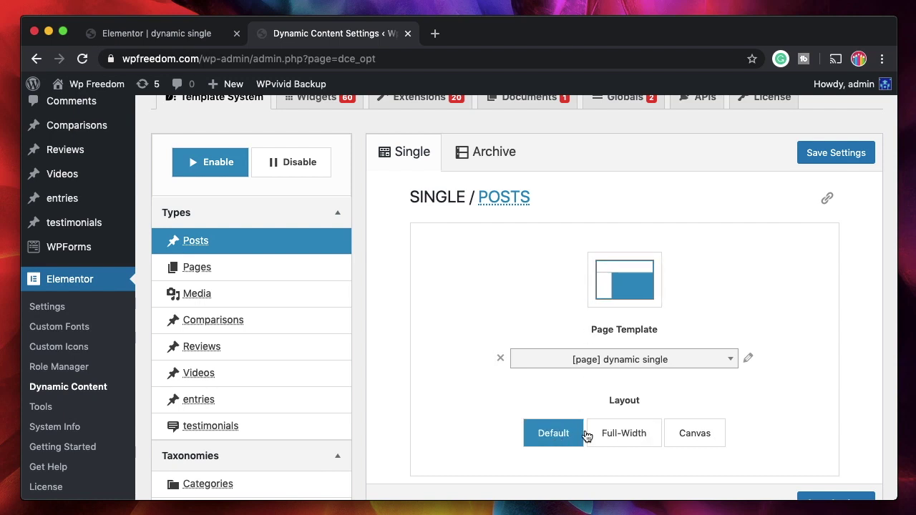
{"action": "left_click", "coordinate": [619, 437]}
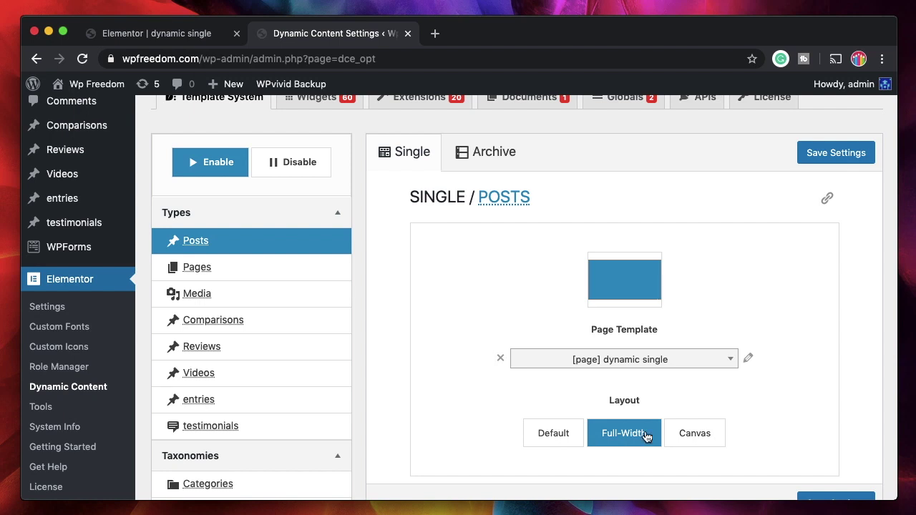
{"action": "scroll", "coordinate": [773, 291], "scroll_direction": "down", "scroll_amount": 3}
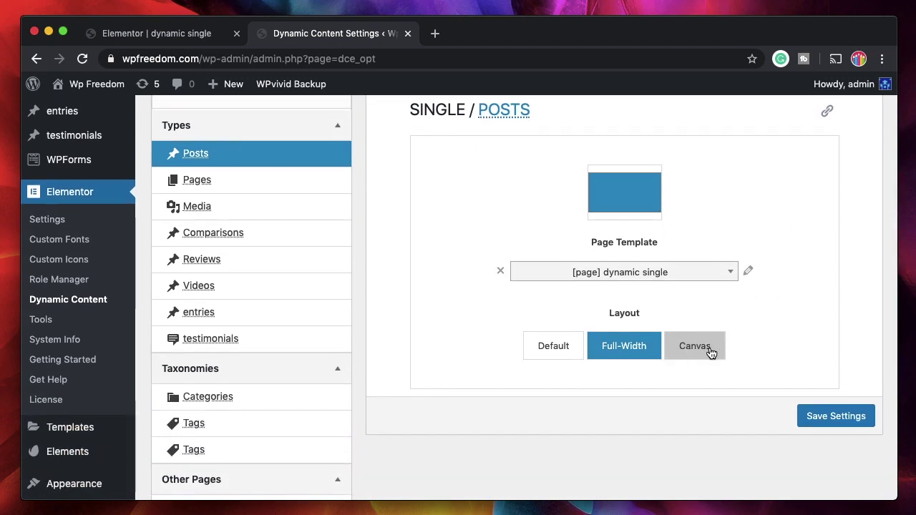
{"action": "left_click", "coordinate": [709, 351]}
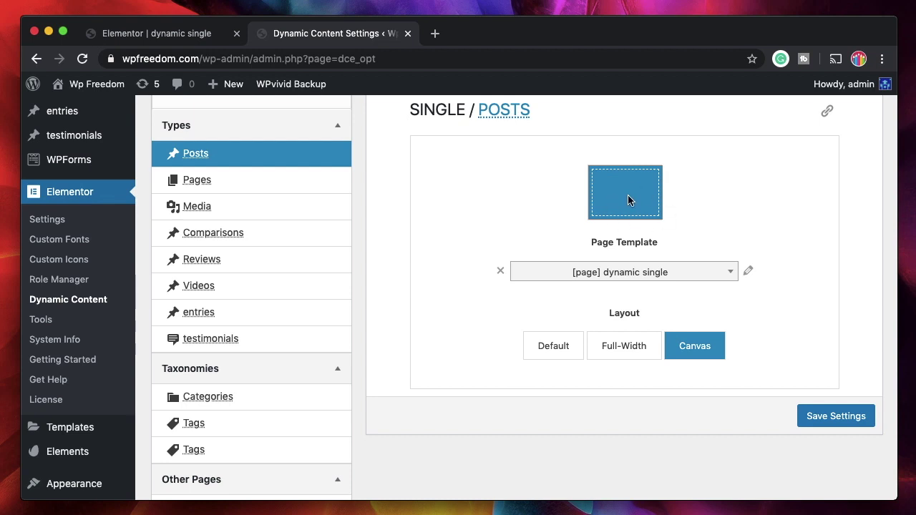
{"action": "left_click", "coordinate": [623, 347]}
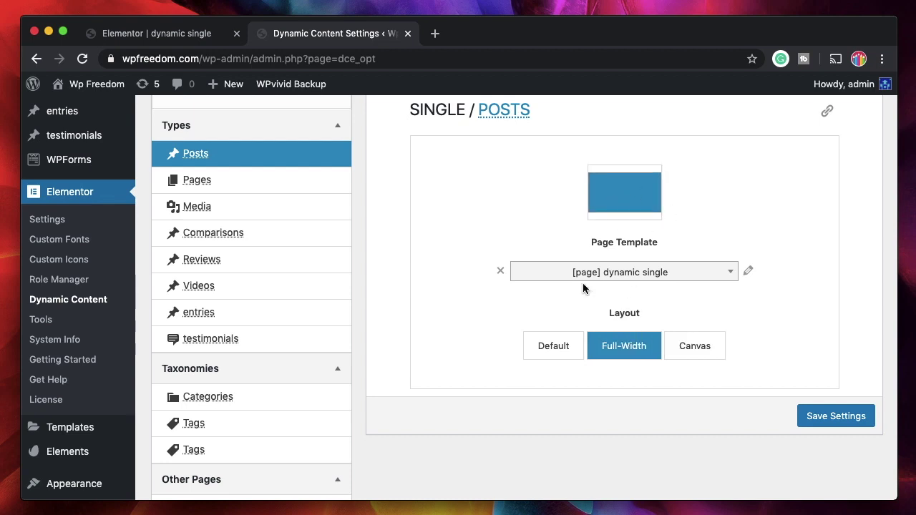
- Save the Dynamic Content settings
{"action": "scroll", "coordinate": [687, 308], "scroll_direction": "up", "scroll_amount": 5}
{"action": "left_click", "coordinate": [815, 203]}
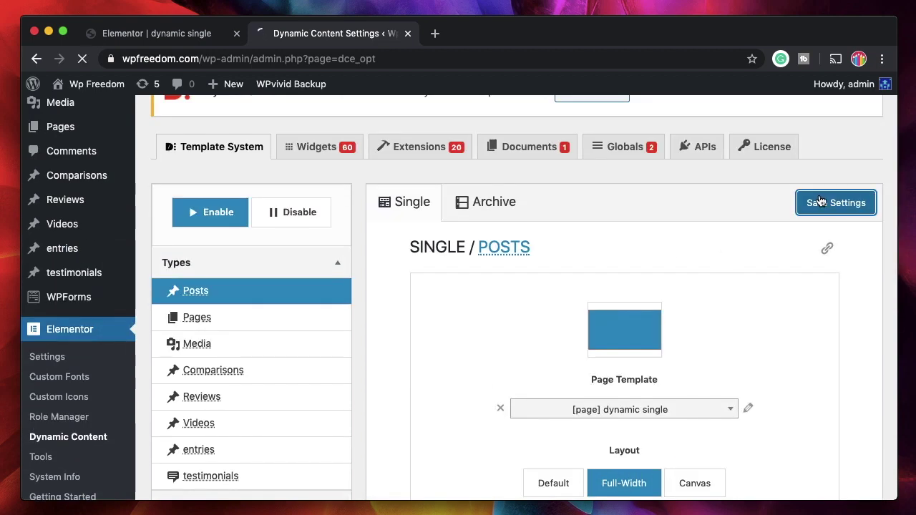
{"action": "mouse_move", "coordinate": [69, 152]}
{"action": "left_click", "coordinate": [180, 153], "text": "shift+super"}
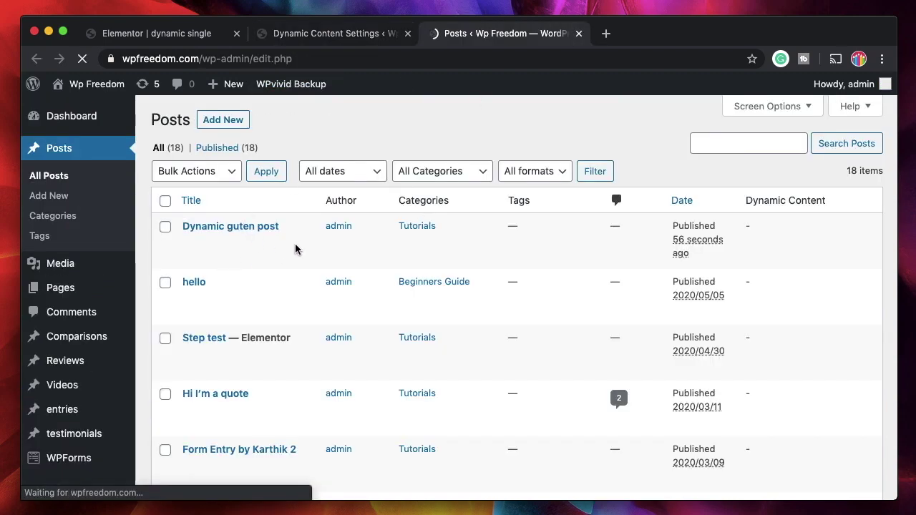
- View 'Dynamic guten post' on the live site and compare its title with the template editor
{"action": "left_click", "coordinate": [192, 256], "text": "super"}
{"action": "left_click", "coordinate": [671, 41]}
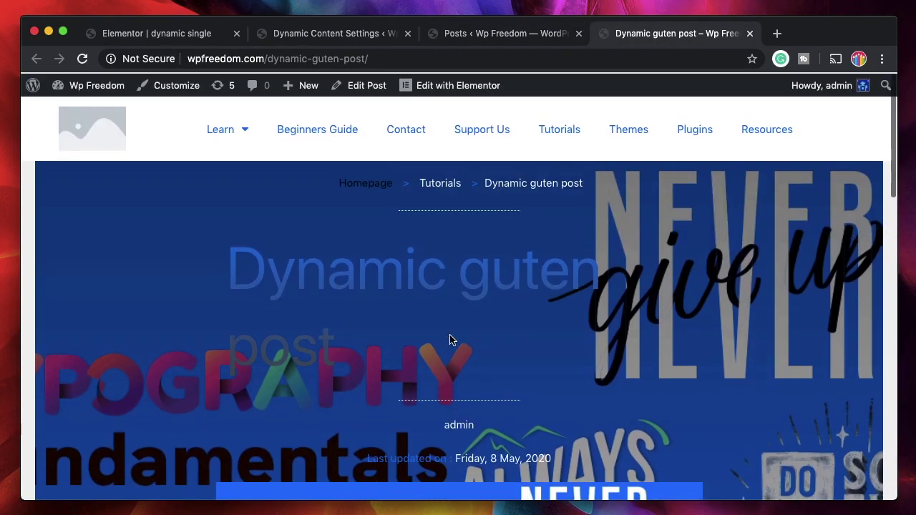
{"action": "scroll", "coordinate": [580, 384], "scroll_direction": "down", "scroll_amount": 5}
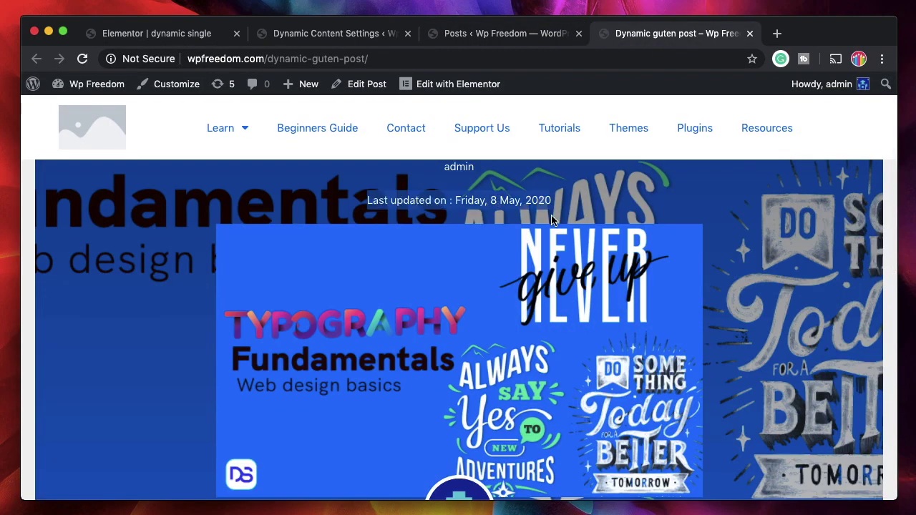
{"action": "scroll", "coordinate": [494, 208], "scroll_direction": "up", "scroll_amount": 5}
{"action": "triple_click", "coordinate": [457, 288]}
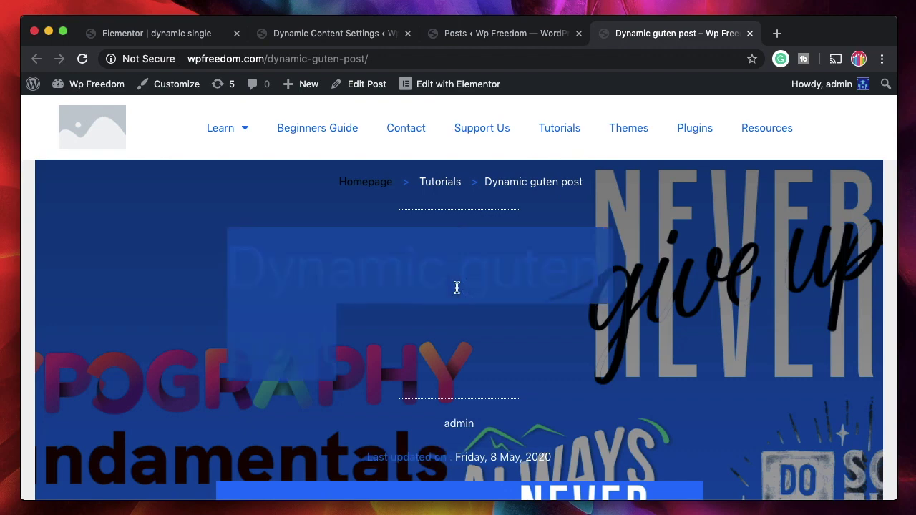
{"action": "left_click", "coordinate": [154, 33]}
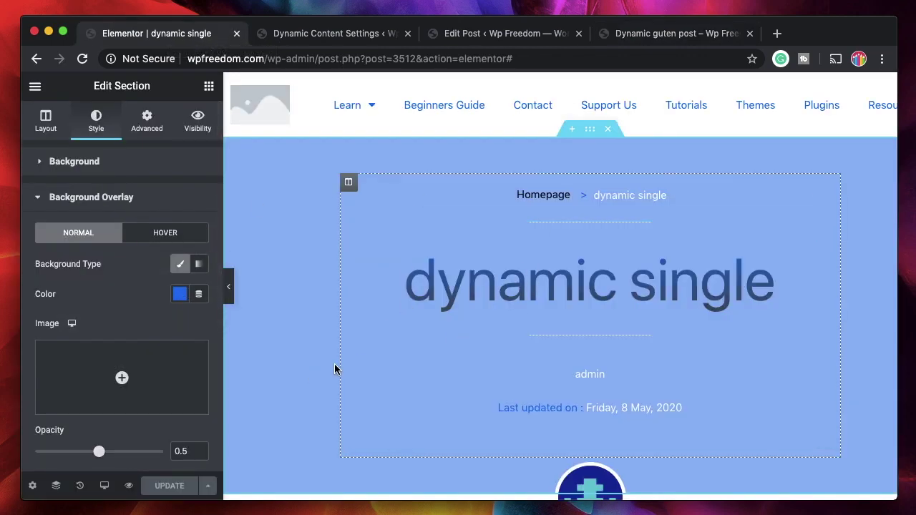
{"action": "left_click", "coordinate": [648, 34]}
{"action": "scroll", "coordinate": [447, 294], "scroll_direction": "down", "scroll_amount": 2}
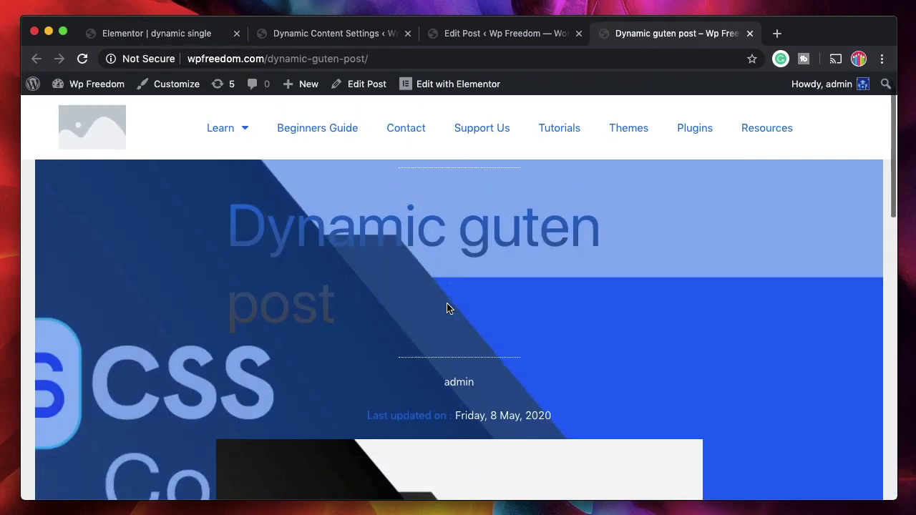
{"action": "scroll", "coordinate": [445, 307], "scroll_direction": "up", "scroll_amount": 2}
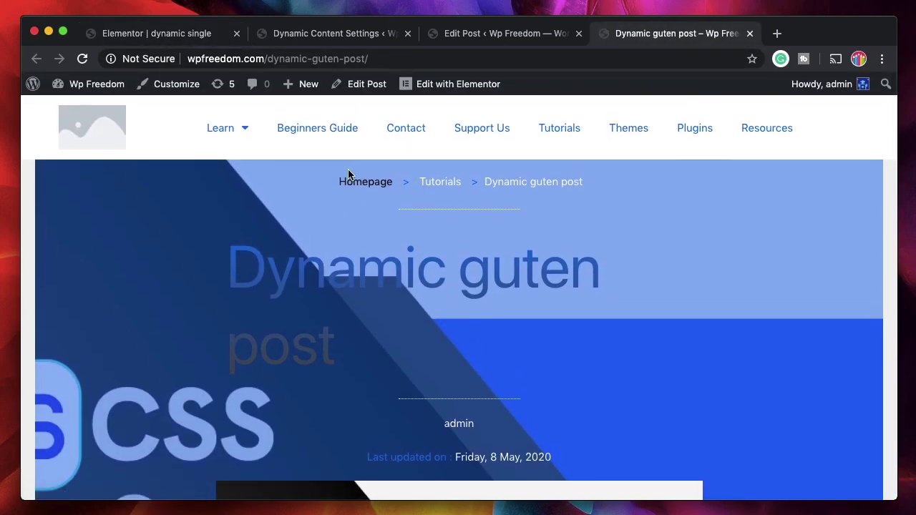
{"action": "triple_click", "coordinate": [456, 279]}
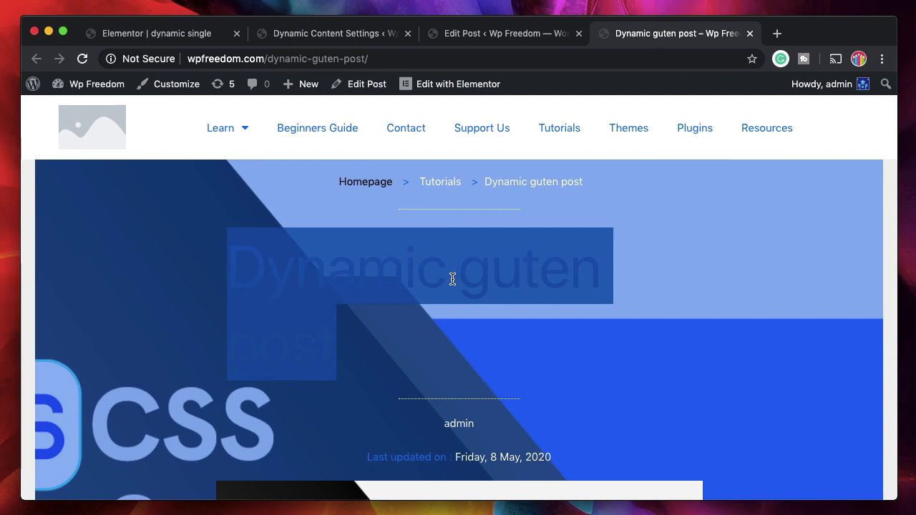
{"action": "double_click", "coordinate": [429, 287]}
- Scroll through the front-end post to review the dynamic single template design
{"action": "scroll", "coordinate": [381, 352], "scroll_direction": "down", "scroll_amount": 3}
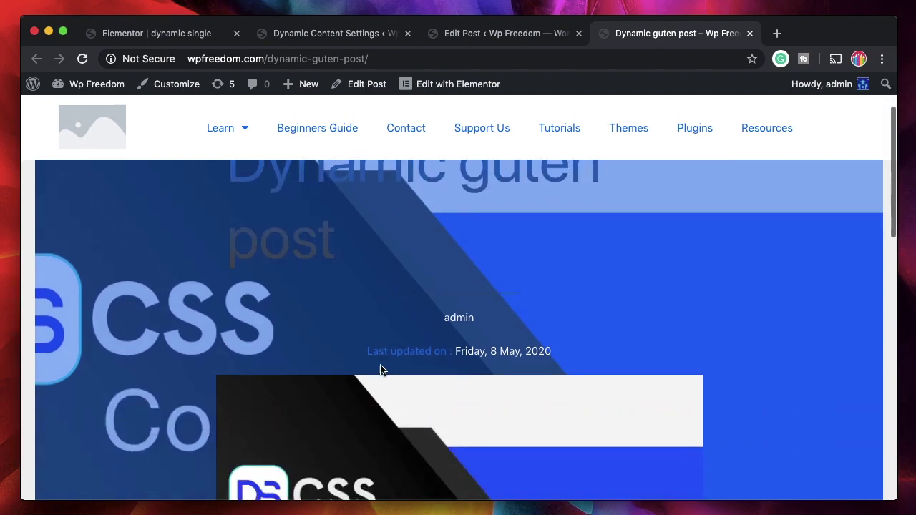
{"action": "scroll", "coordinate": [380, 370], "scroll_direction": "up", "scroll_amount": 3}
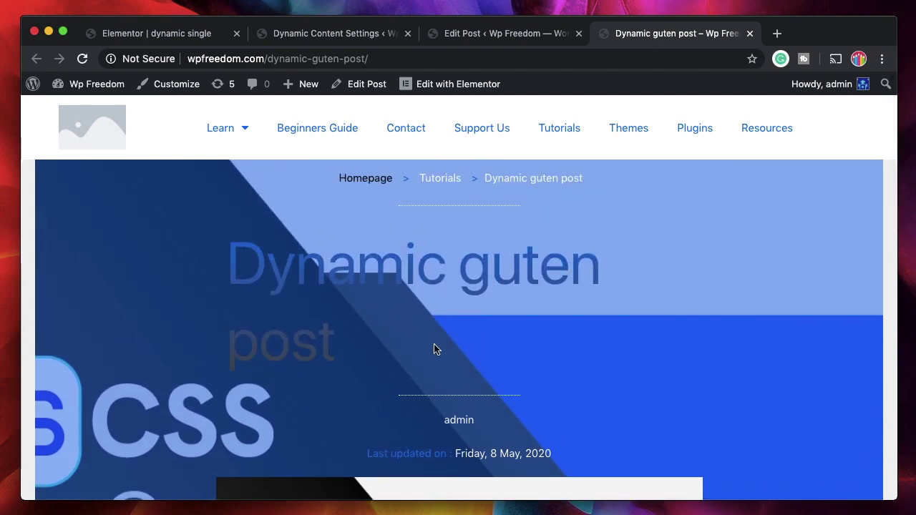
{"action": "scroll", "coordinate": [433, 349], "scroll_direction": "down", "scroll_amount": 1}
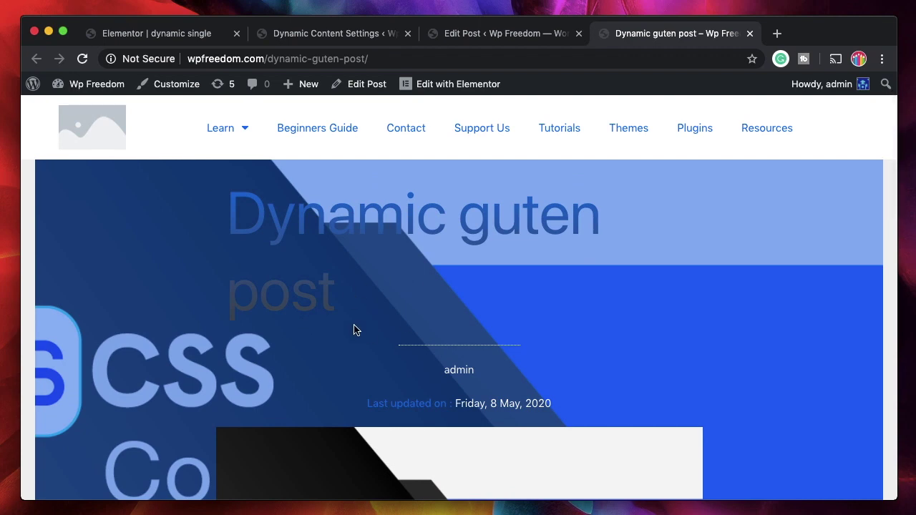
{"action": "scroll", "coordinate": [356, 329], "scroll_direction": "down", "scroll_amount": 2}
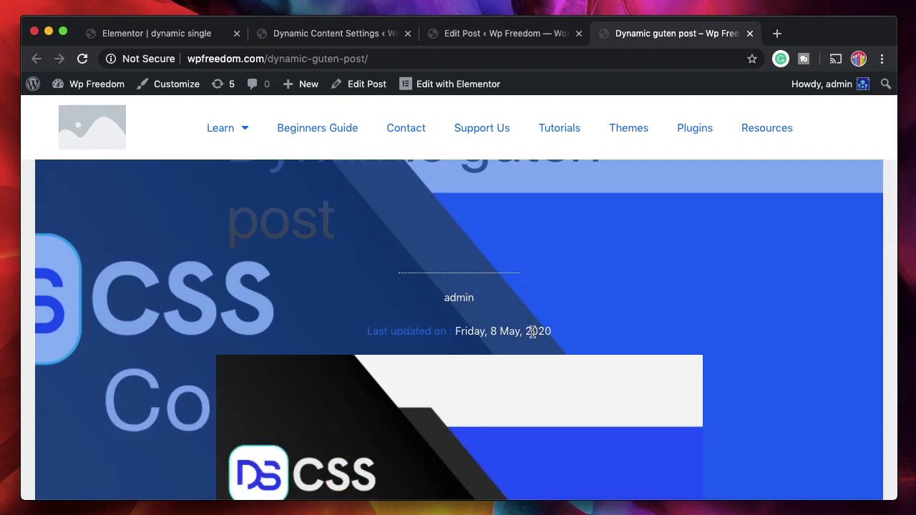
{"action": "scroll", "coordinate": [583, 313], "scroll_direction": "down", "scroll_amount": 4}
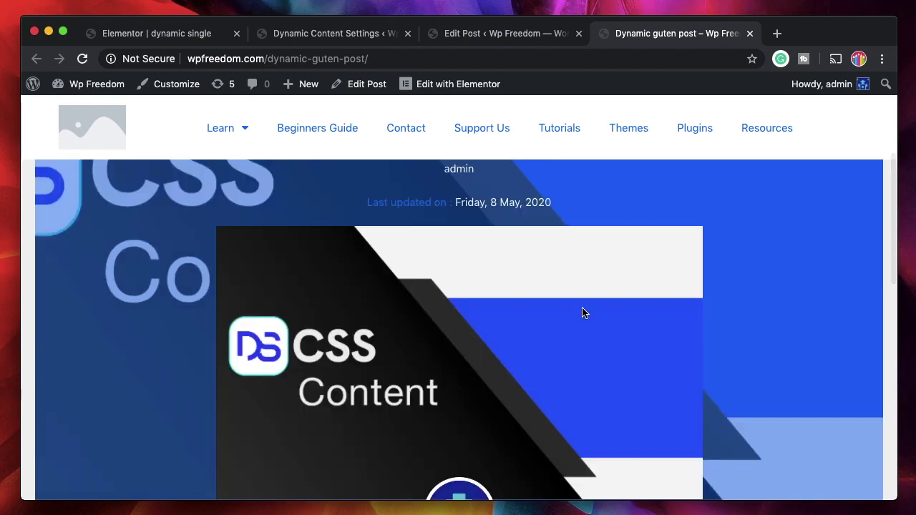
{"action": "scroll", "coordinate": [425, 366], "scroll_direction": "up", "scroll_amount": 8}
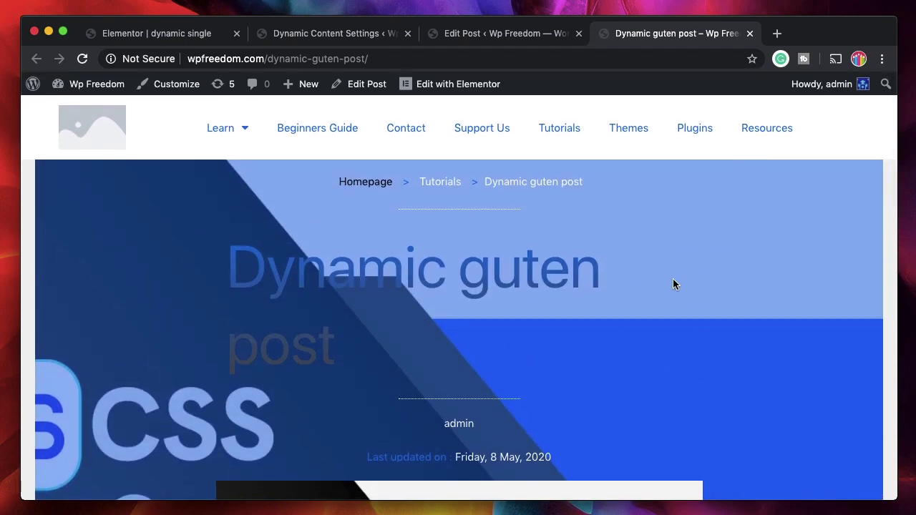
{"action": "scroll", "coordinate": [645, 342], "scroll_direction": "down", "scroll_amount": 6}
{"action": "scroll", "coordinate": [645, 341], "scroll_direction": "down", "scroll_amount": 1}
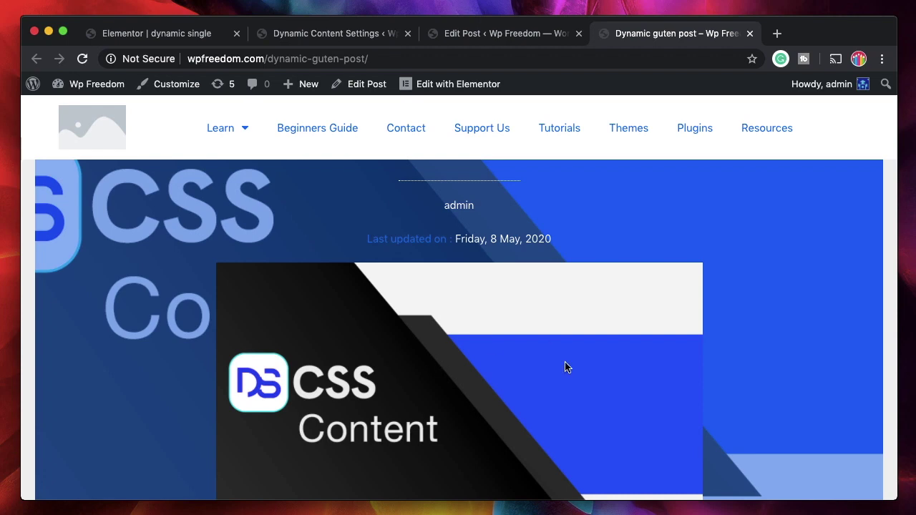
{"action": "scroll", "coordinate": [566, 367], "scroll_direction": "down", "scroll_amount": 6}
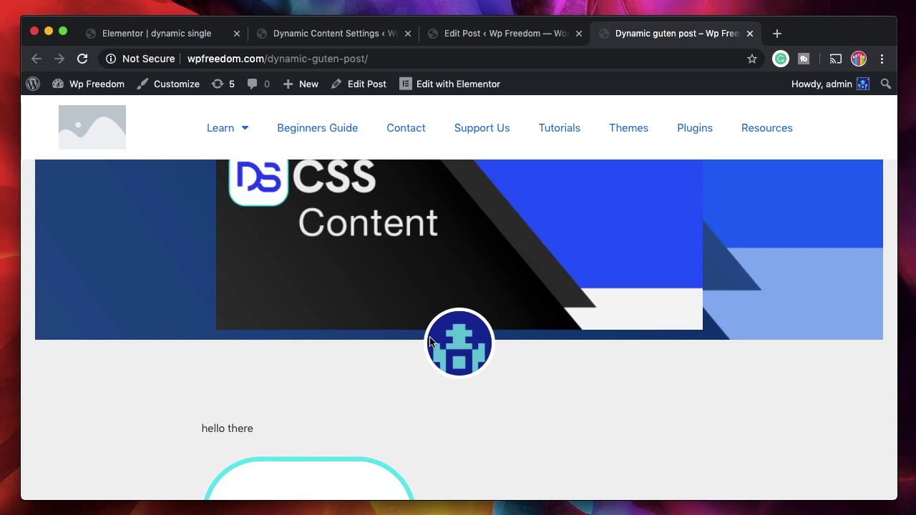
{"action": "scroll", "coordinate": [473, 393], "scroll_direction": "down", "scroll_amount": 4}
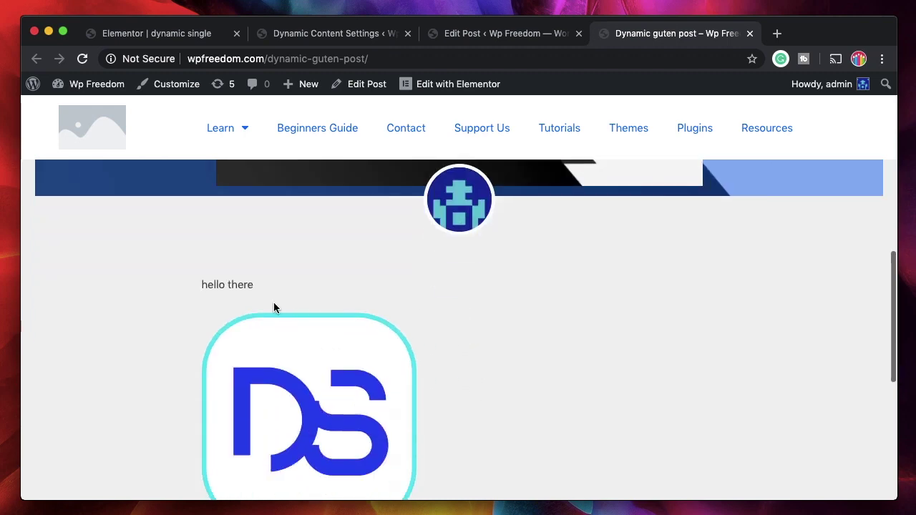
{"action": "scroll", "coordinate": [244, 290], "scroll_direction": "down", "scroll_amount": 3}
{"action": "scroll", "coordinate": [419, 329], "scroll_direction": "up", "scroll_amount": 15}
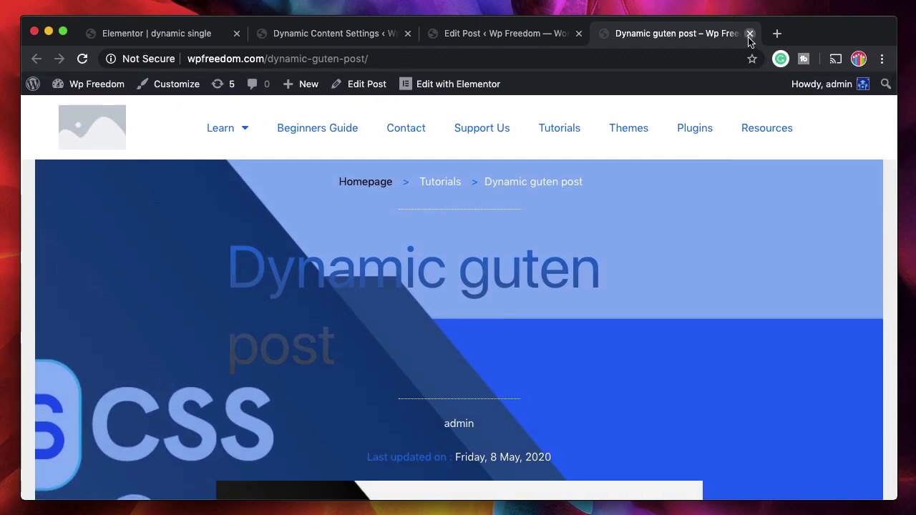
- Close the extra tabs and bring up the Saved Templates list
{"action": "left_click", "coordinate": [750, 33]}
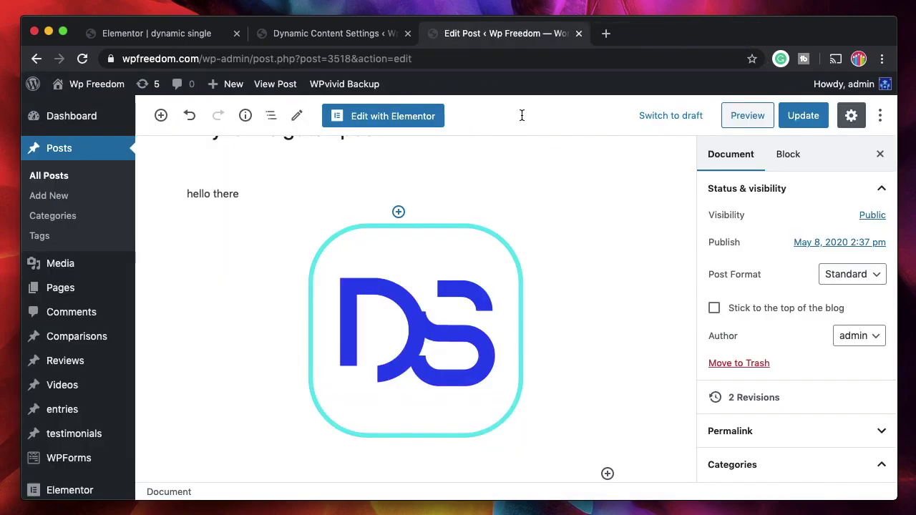
{"action": "left_click", "coordinate": [358, 33]}
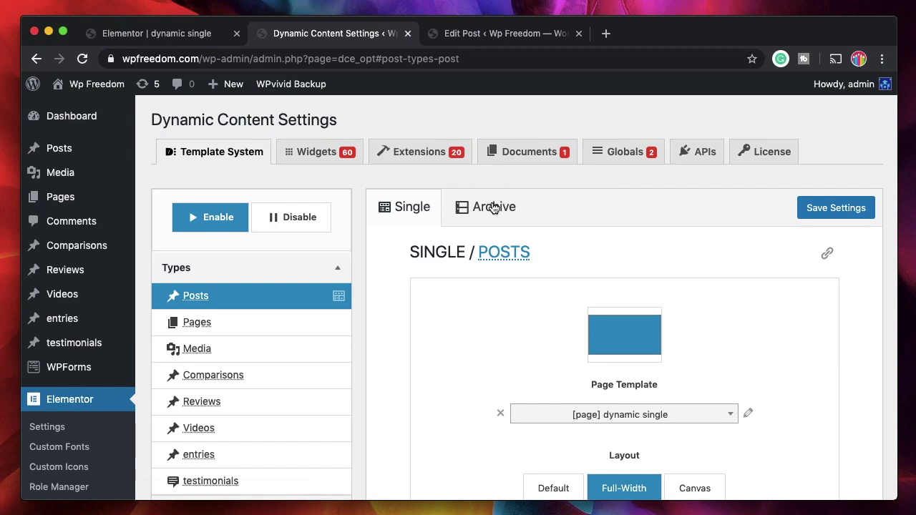
{"action": "scroll", "coordinate": [246, 397], "scroll_direction": "down", "scroll_amount": 10}
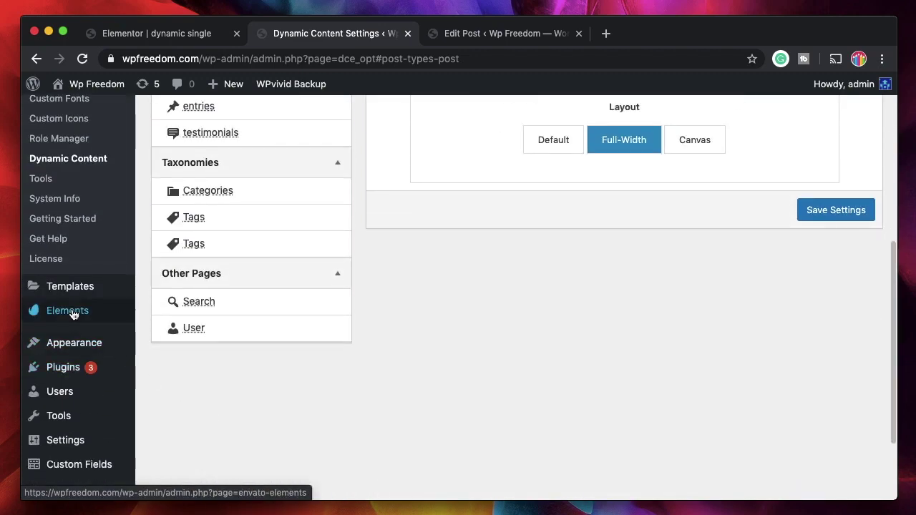
{"action": "mouse_move", "coordinate": [96, 288]}
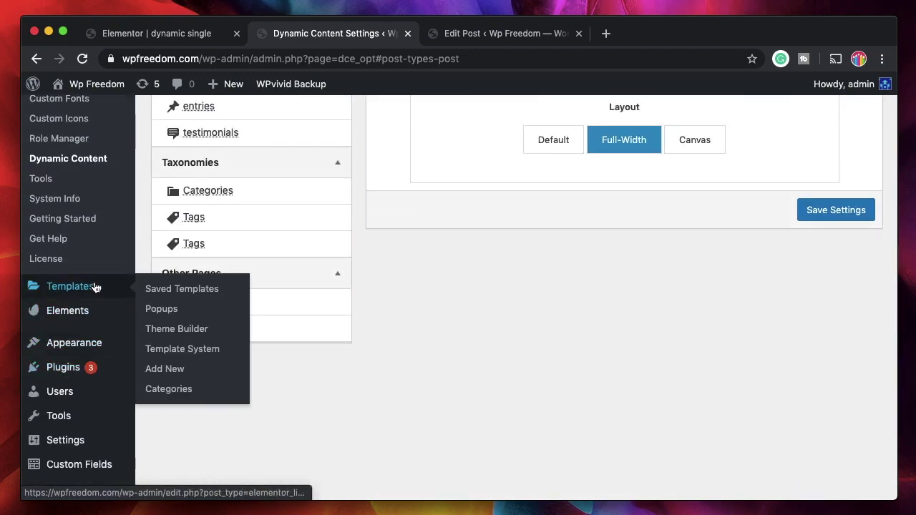
{"action": "left_click", "coordinate": [167, 294], "text": "super"}
{"action": "left_click", "coordinate": [512, 35]}
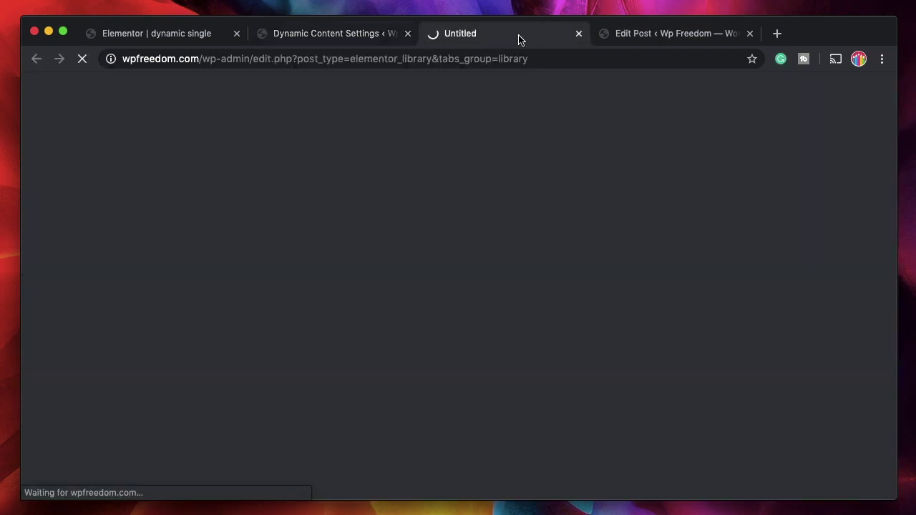
{"action": "left_click", "coordinate": [749, 33]}
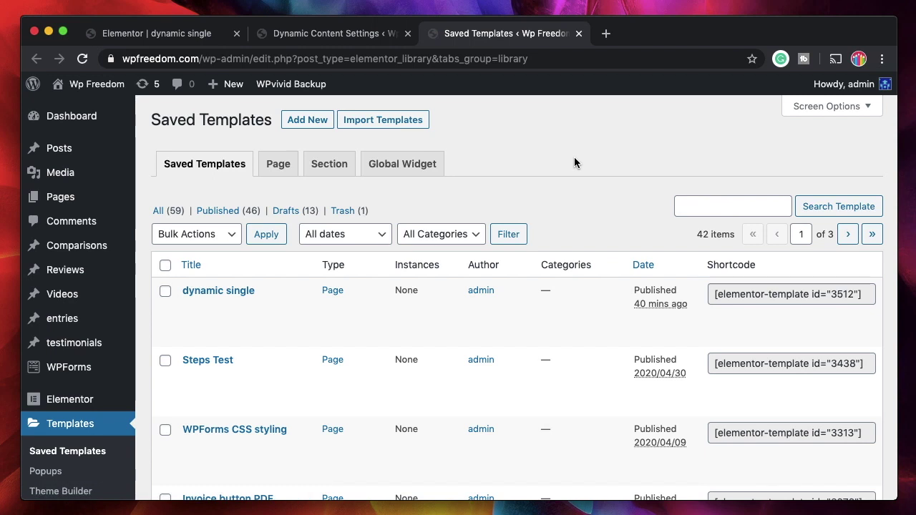
- Create a new Page-type template named 'Blog page design'
{"action": "left_click", "coordinate": [308, 119]}
{"action": "left_click", "coordinate": [589, 281]}
{"action": "left_click", "coordinate": [589, 300]}
{"action": "key", "text": "Tab"}
{"action": "type", "text": "B"}
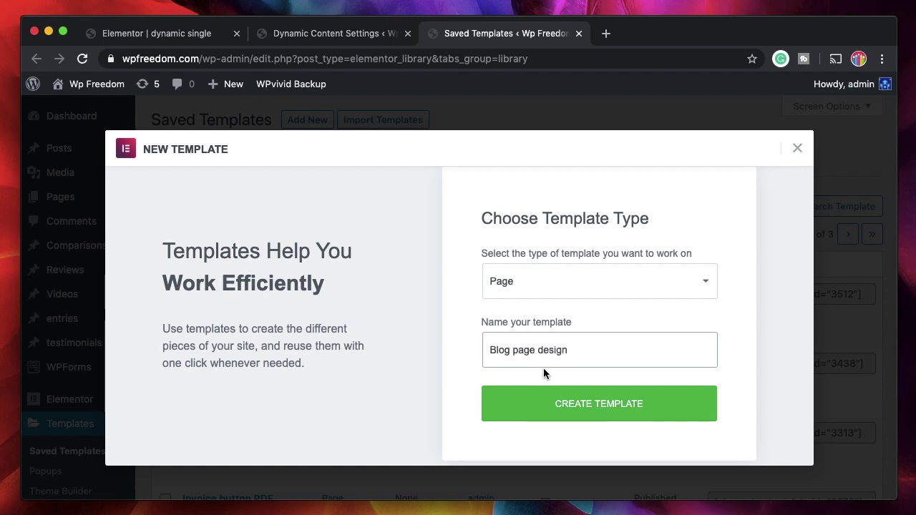
{"action": "left_click", "coordinate": [550, 396]}
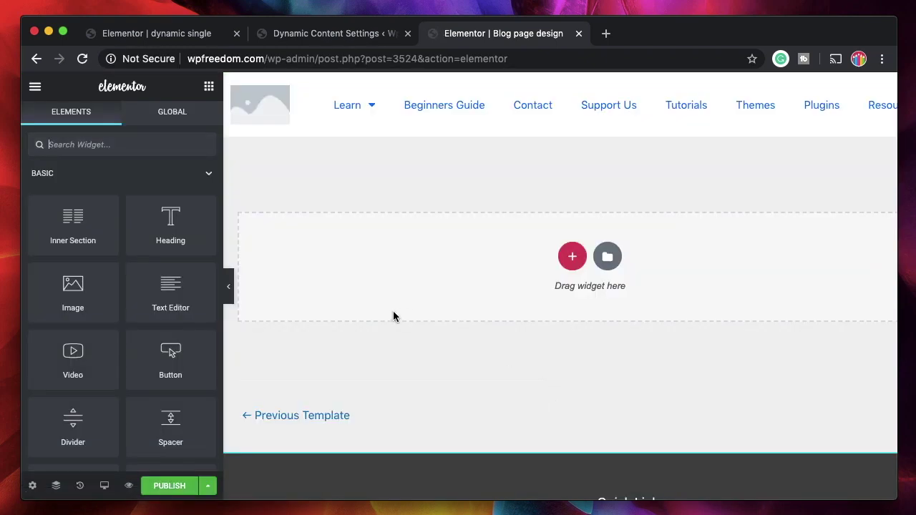
- Drag a Dynamic Posts widget into the empty section, listing all Posts by date, descending
{"action": "scroll", "coordinate": [135, 320], "scroll_direction": "down", "scroll_amount": 15}
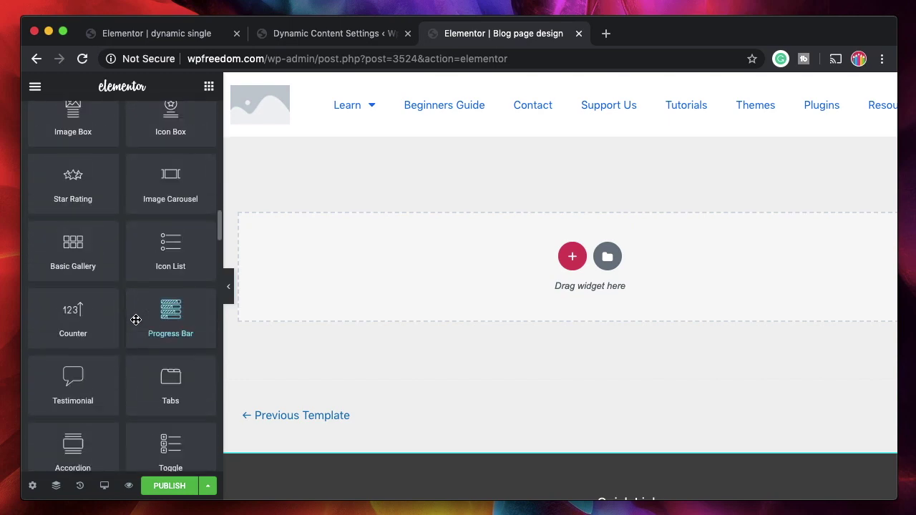
{"action": "scroll", "coordinate": [135, 321], "scroll_direction": "down", "scroll_amount": 10}
{"action": "scroll", "coordinate": [135, 307], "scroll_direction": "up", "scroll_amount": 20}
{"action": "left_click", "coordinate": [139, 178]}
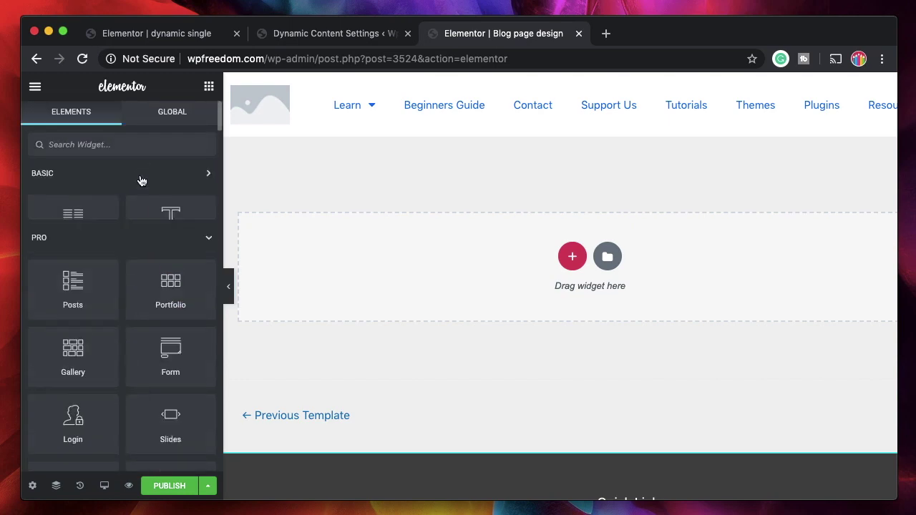
{"action": "type", "text": "post"}
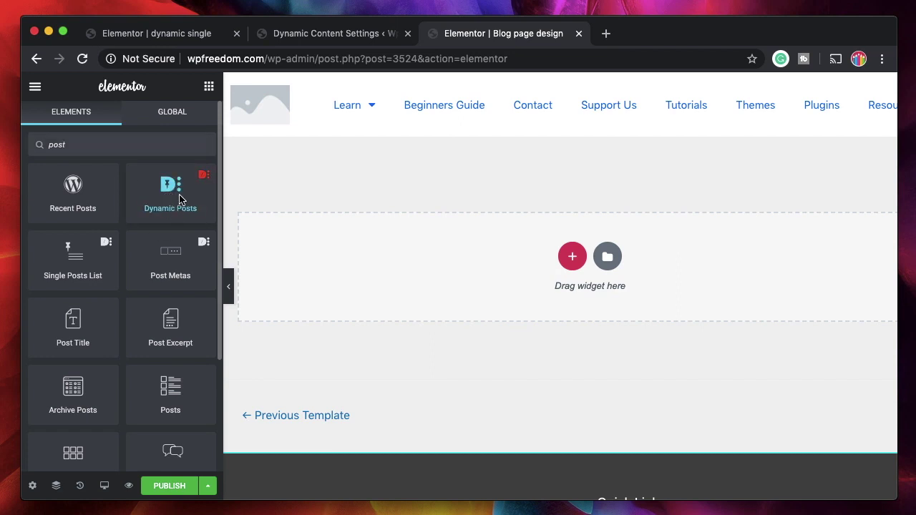
{"action": "left_click_drag", "start_coordinate": [180, 199], "coordinate": [440, 260]}
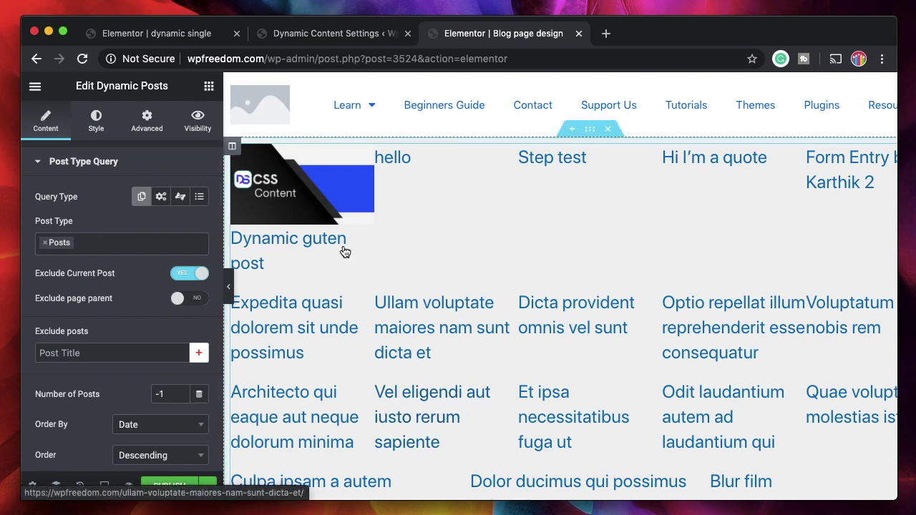
{"action": "scroll", "coordinate": [579, 379], "scroll_direction": "down", "scroll_amount": 2}
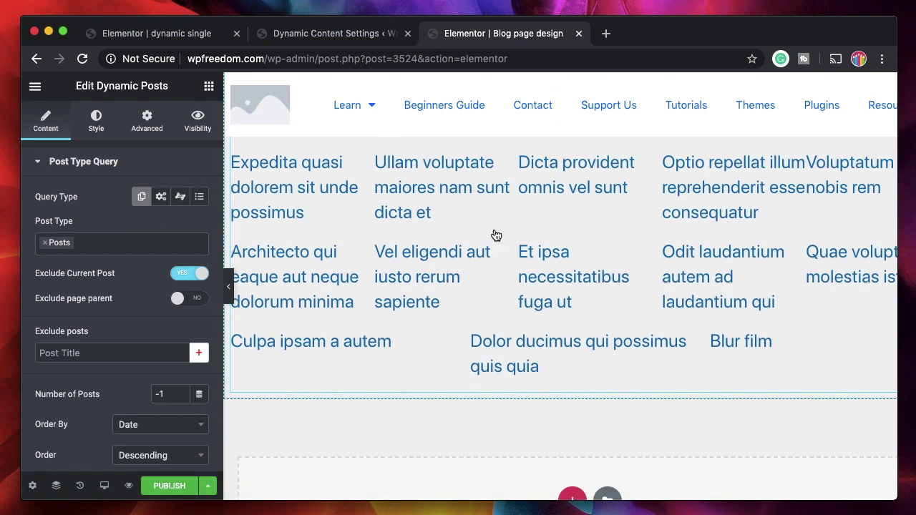
{"action": "scroll", "coordinate": [445, 265], "scroll_direction": "up", "scroll_amount": 2}
{"action": "scroll", "coordinate": [102, 321], "scroll_direction": "down", "scroll_amount": 5}
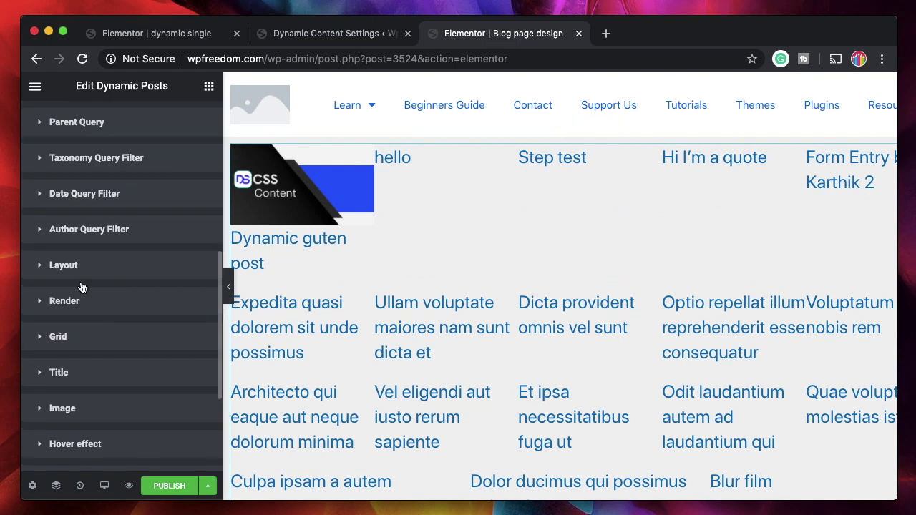
- Try the Row render layout for the Dynamic Posts list
{"action": "left_click", "coordinate": [85, 301]}
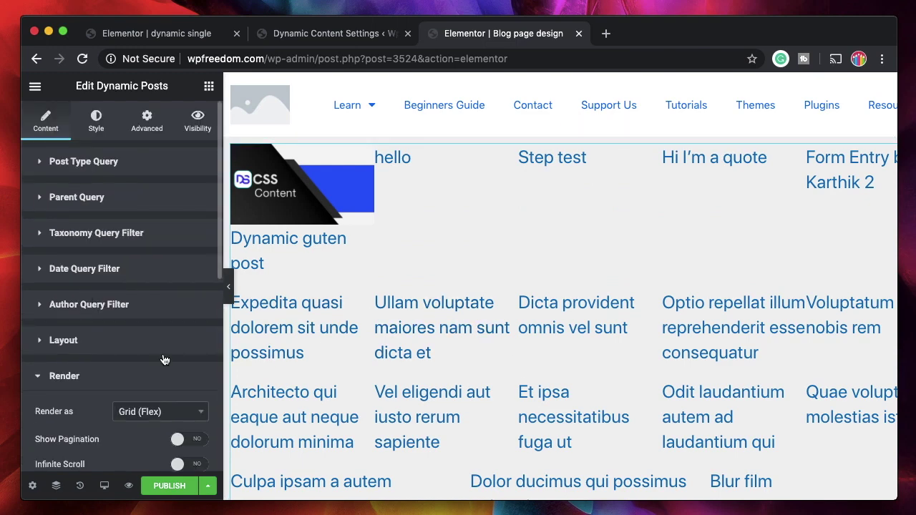
{"action": "scroll", "coordinate": [114, 343], "scroll_direction": "down", "scroll_amount": 2}
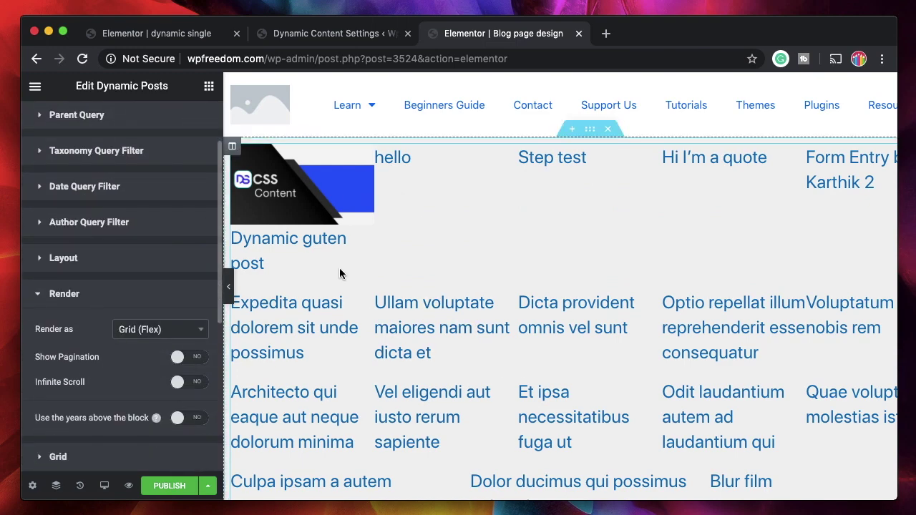
{"action": "left_click", "coordinate": [143, 332]}
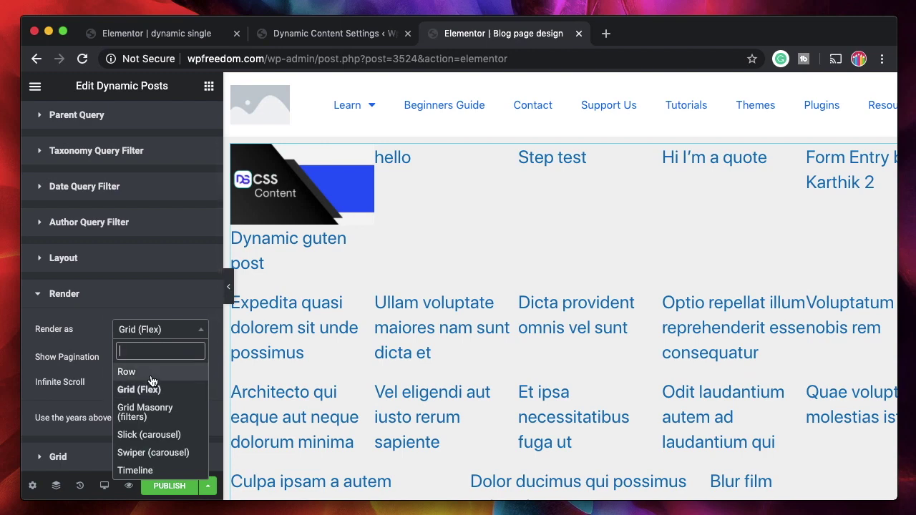
{"action": "left_click", "coordinate": [126, 372]}
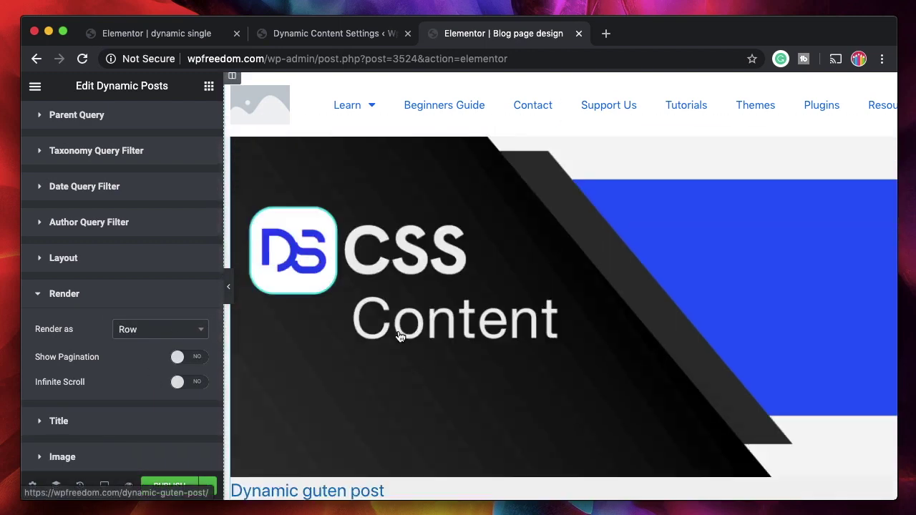
- Switch the render to a Swiper carousel and step through several posts
{"action": "scroll", "coordinate": [400, 336], "scroll_direction": "down", "scroll_amount": 4}
{"action": "scroll", "coordinate": [457, 389], "scroll_direction": "down", "scroll_amount": 5}
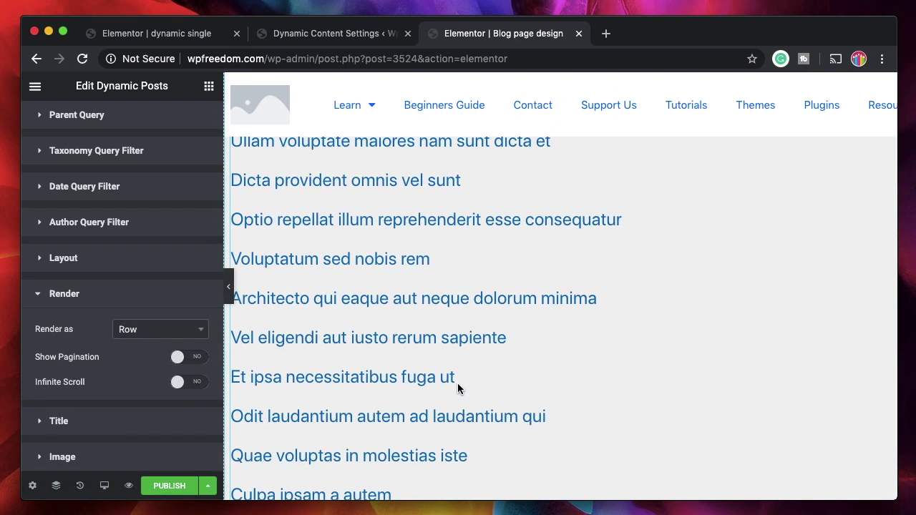
{"action": "left_click", "coordinate": [149, 334]}
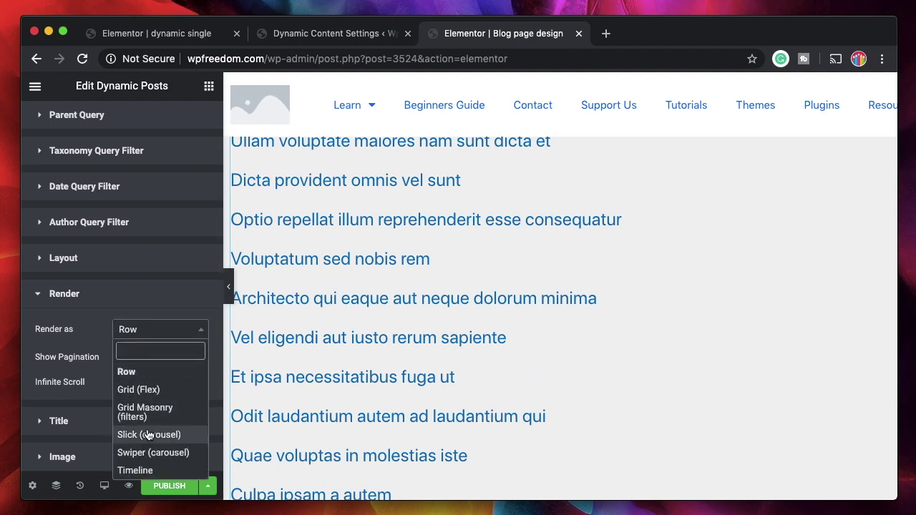
{"action": "left_click", "coordinate": [147, 453]}
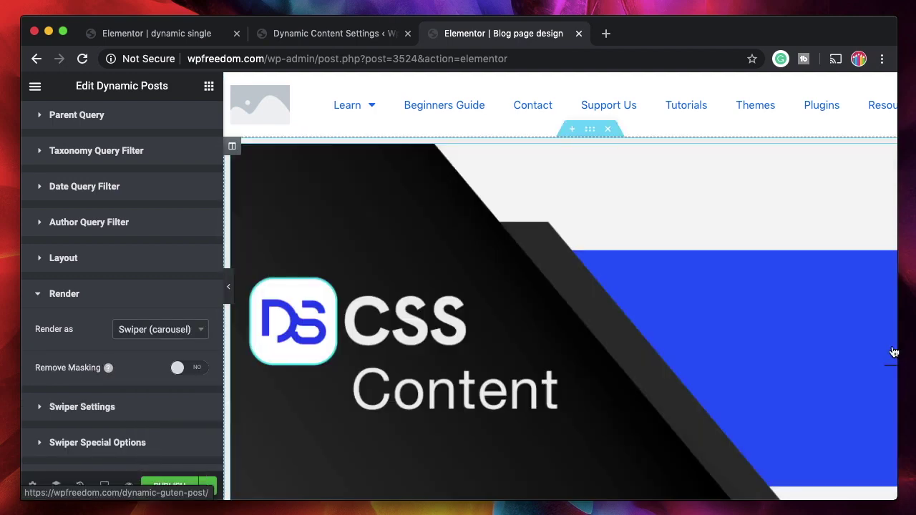
{"action": "left_click", "coordinate": [891, 369]}
{"action": "left_click", "coordinate": [891, 369]}
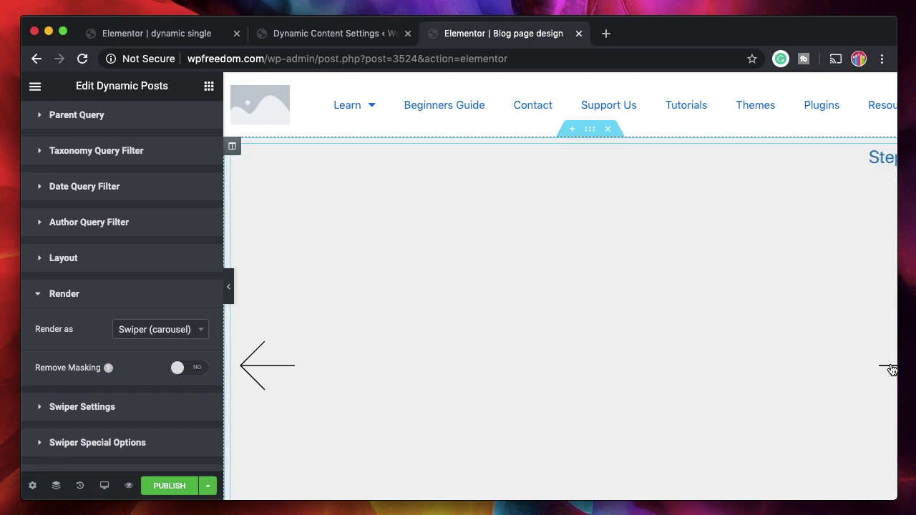
{"action": "left_click", "coordinate": [891, 369]}
{"action": "left_click", "coordinate": [891, 369]}
{"action": "left_click", "coordinate": [891, 369]}
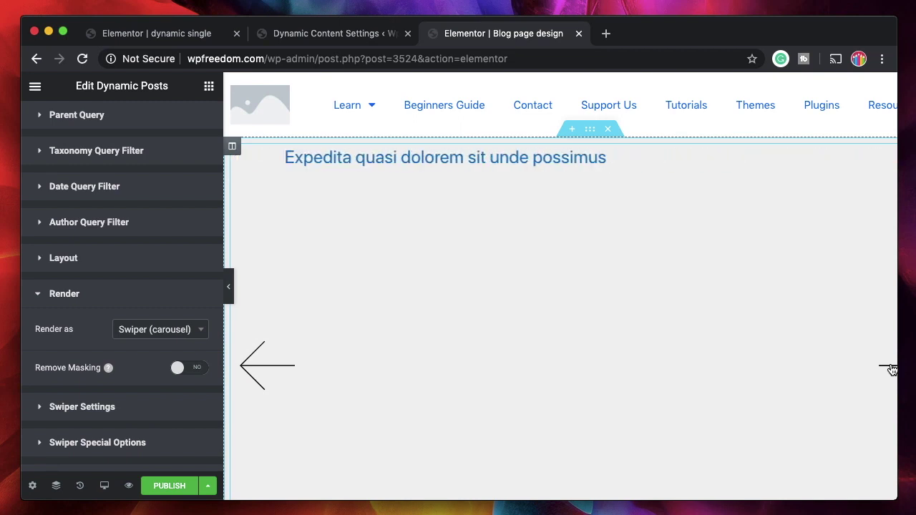
{"action": "left_click", "coordinate": [891, 369]}
{"action": "left_click", "coordinate": [891, 370]}
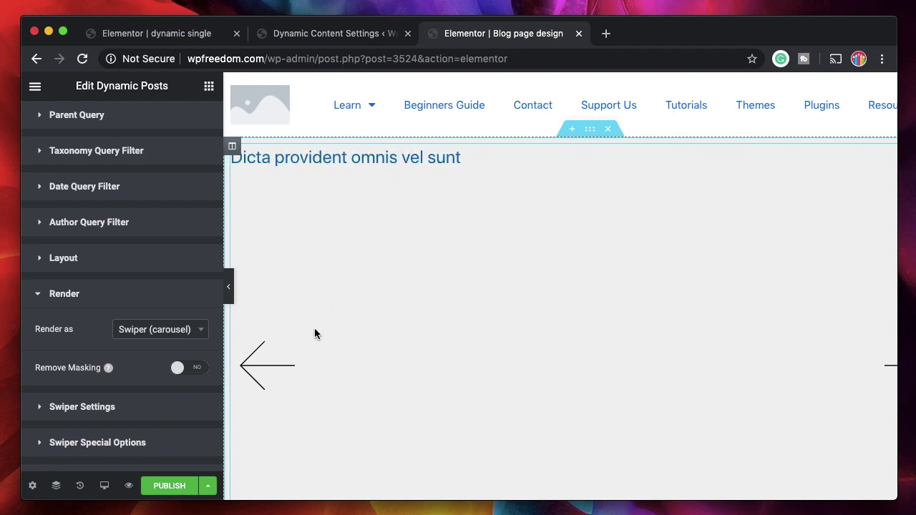
- Settle on the Slick carousel render and publish the Blog page design template
{"action": "left_click", "coordinate": [140, 325]}
{"action": "left_click", "coordinate": [143, 432]}
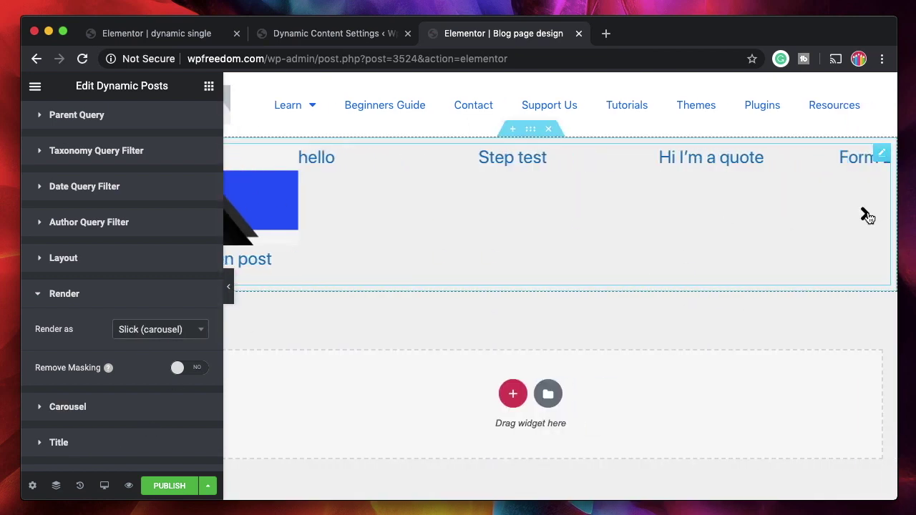
{"action": "left_click", "coordinate": [79, 293]}
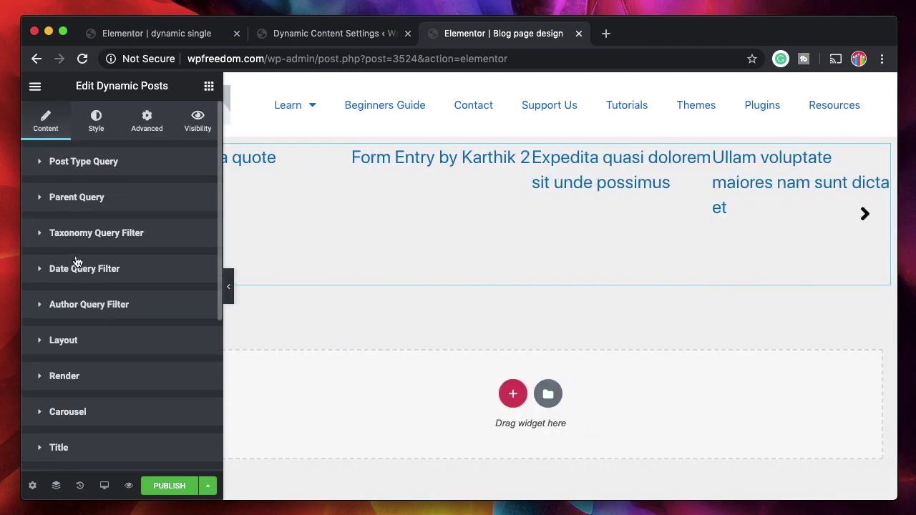
{"action": "left_click", "coordinate": [102, 341]}
{"action": "left_click", "coordinate": [103, 341]}
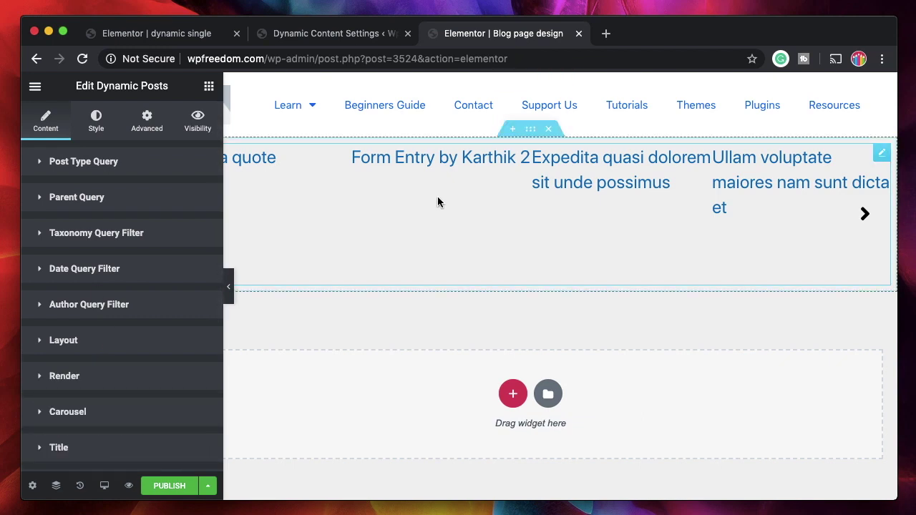
{"action": "scroll", "coordinate": [255, 215], "scroll_direction": "left", "scroll_amount": 2}
{"action": "scroll", "coordinate": [255, 215], "scroll_direction": "left", "scroll_amount": 3}
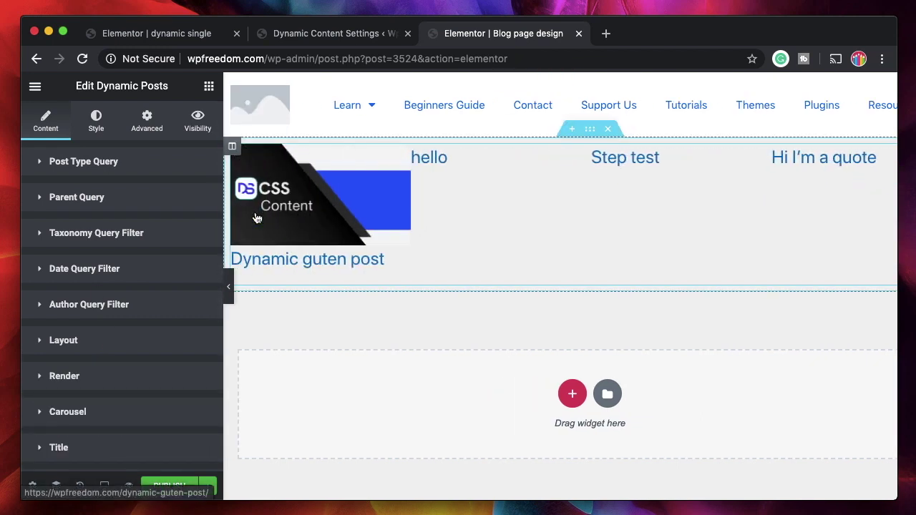
{"action": "left_click", "coordinate": [81, 163]}
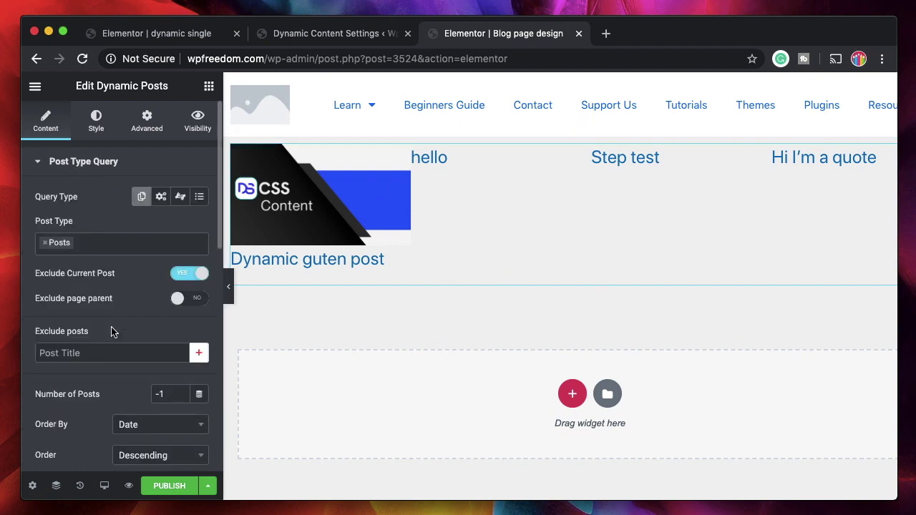
{"action": "left_click", "coordinate": [164, 486]}
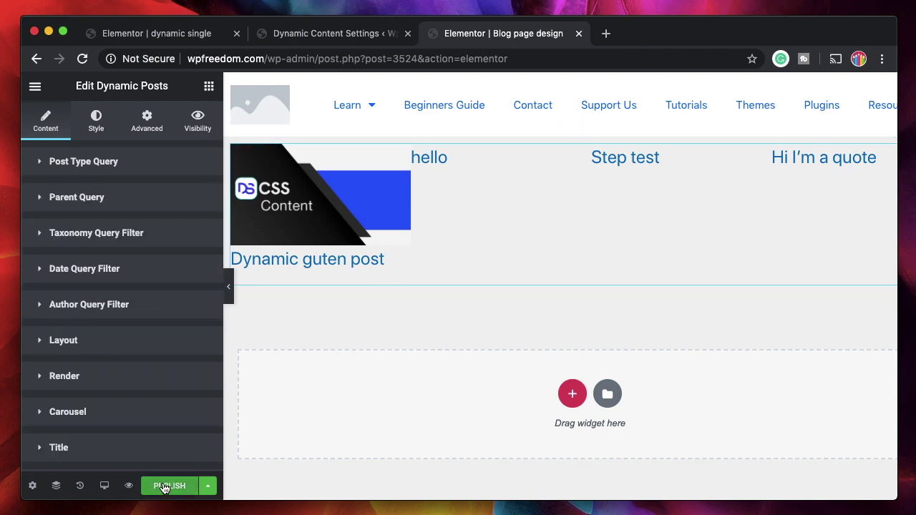
- Go to Dynamic Content Settings and show the Archive options for Posts
{"action": "left_click", "coordinate": [153, 33]}
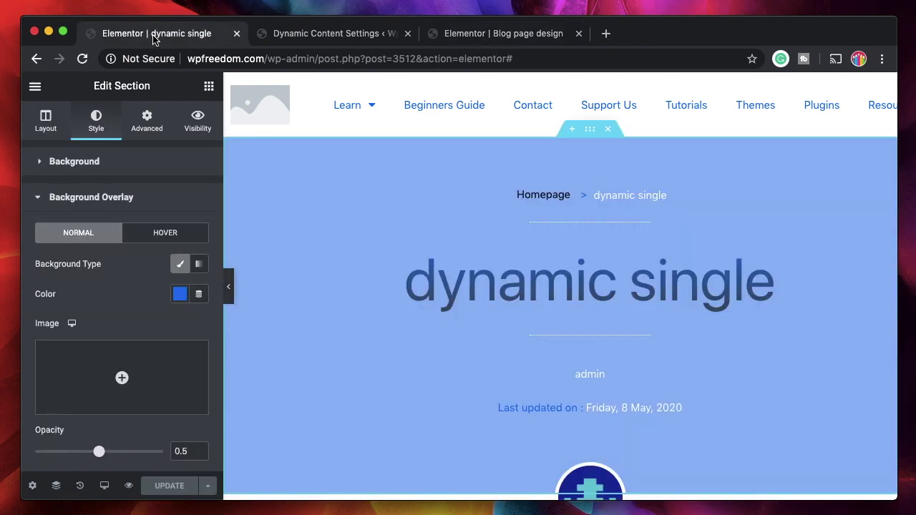
{"action": "left_click", "coordinate": [331, 34]}
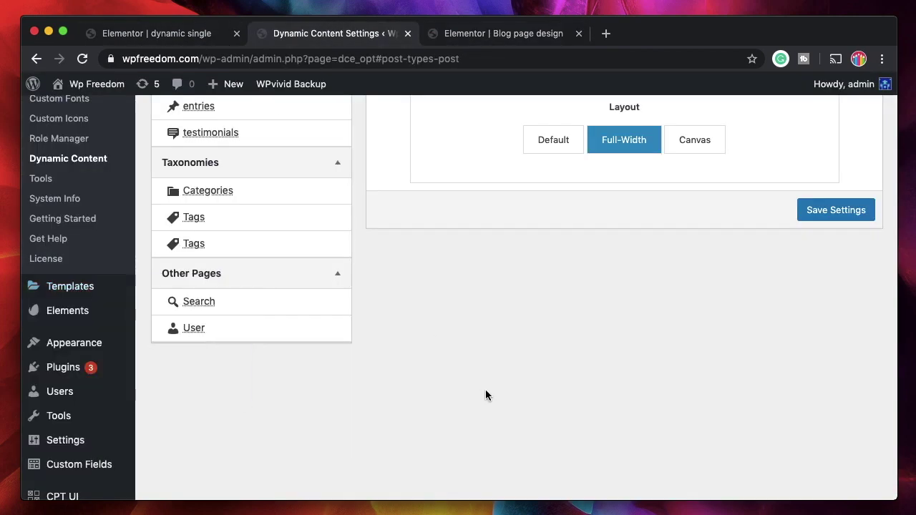
{"action": "scroll", "coordinate": [485, 319], "scroll_direction": "up", "scroll_amount": 10}
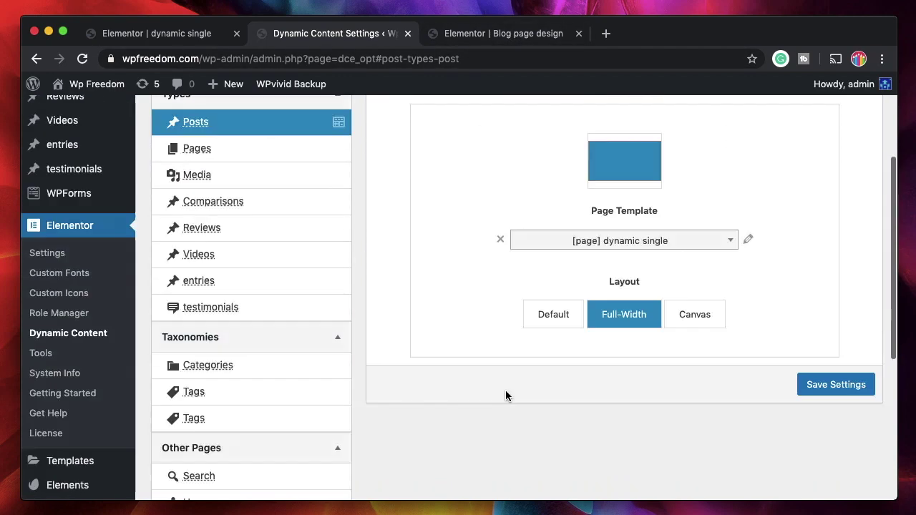
{"action": "left_click", "coordinate": [496, 206]}
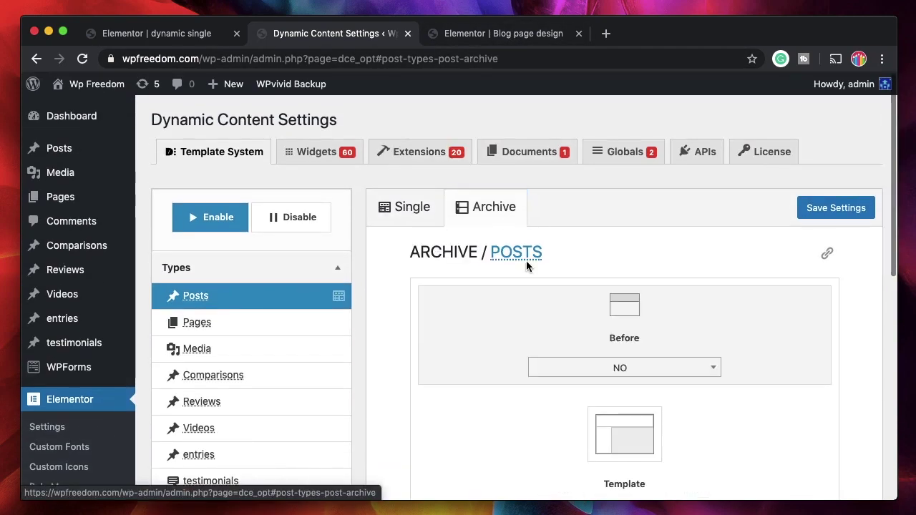
{"action": "scroll", "coordinate": [609, 428], "scroll_direction": "down", "scroll_amount": 3}
- Search the archive Template list for 'blog', then reload the settings page
{"action": "left_click", "coordinate": [618, 300]}
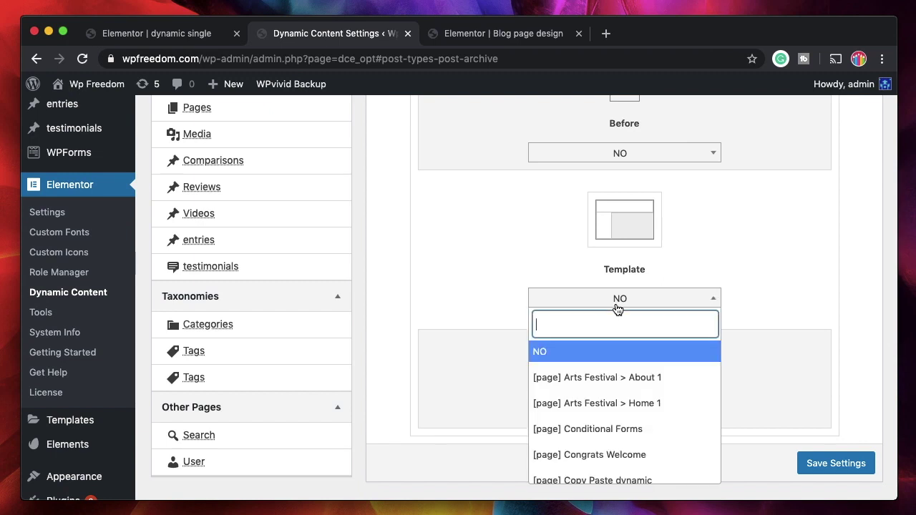
{"action": "type", "text": "blog"}
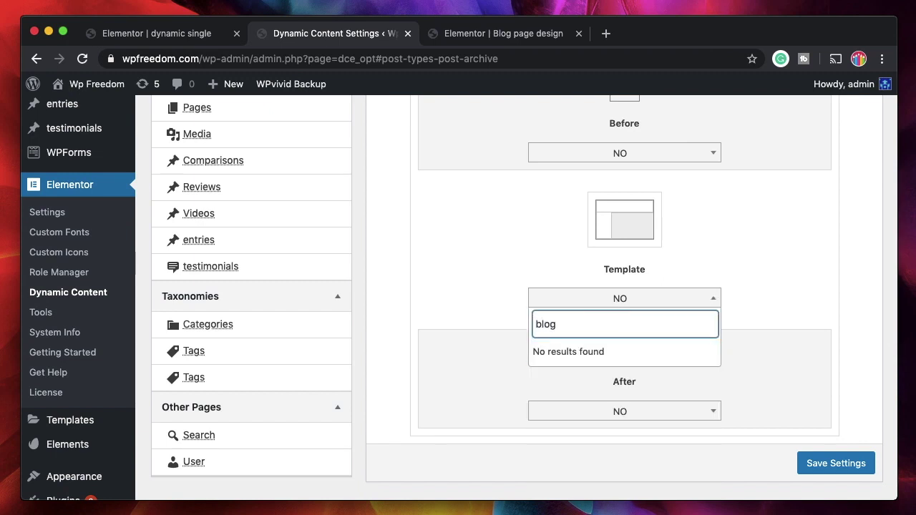
{"action": "double_click", "coordinate": [558, 323]}
{"action": "key", "text": "BackSpace"}
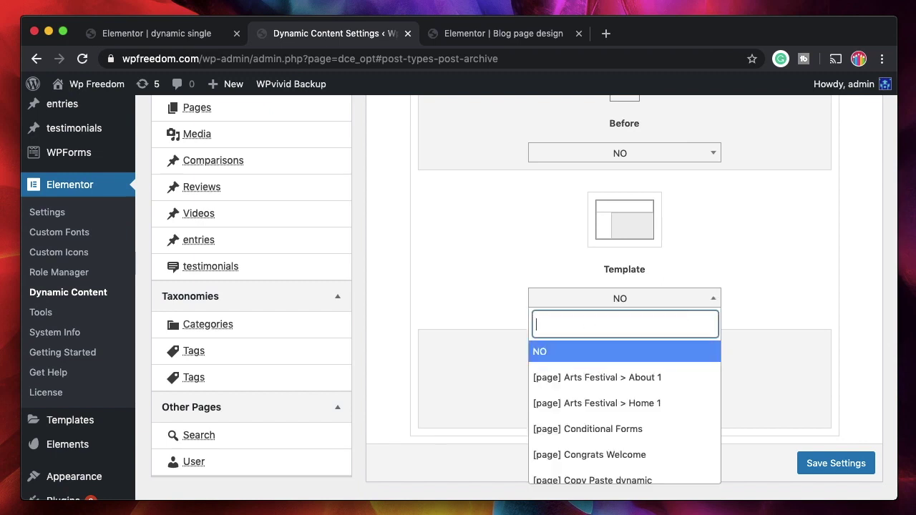
{"action": "left_click", "coordinate": [82, 58]}
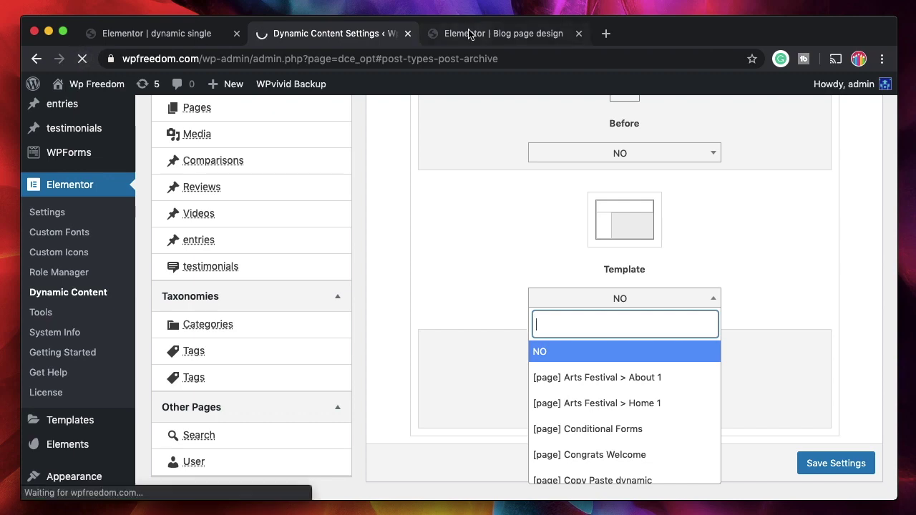
{"action": "left_click", "coordinate": [466, 34]}
{"action": "left_click", "coordinate": [354, 34]}
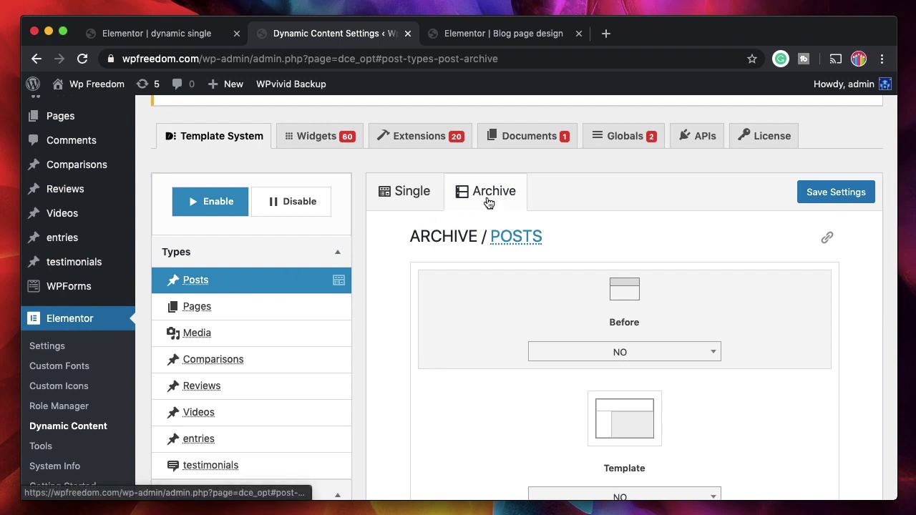
- Set Blog page design as the Posts archive template, save, and view the live archive
{"action": "scroll", "coordinate": [479, 314], "scroll_direction": "down", "scroll_amount": 3}
{"action": "left_click", "coordinate": [620, 286]}
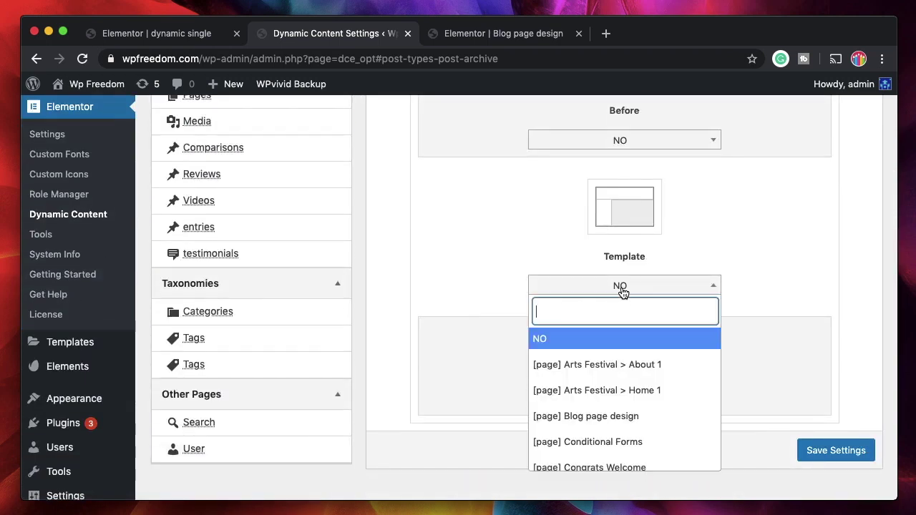
{"action": "type", "text": "blog"}
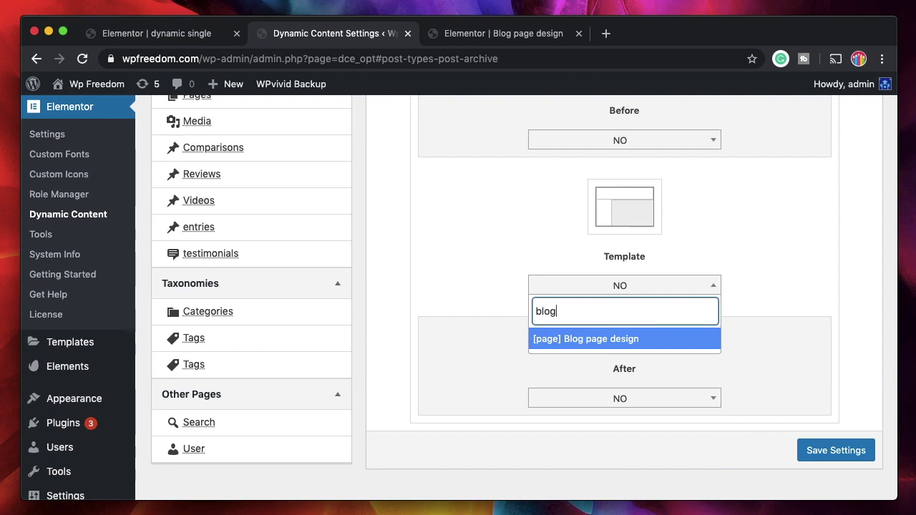
{"action": "left_click", "coordinate": [590, 340]}
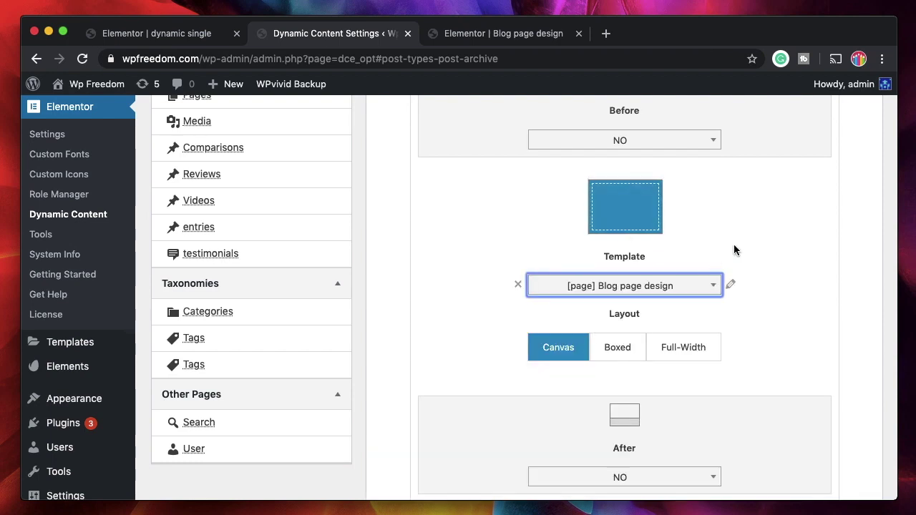
{"action": "scroll", "coordinate": [716, 307], "scroll_direction": "down", "scroll_amount": 3}
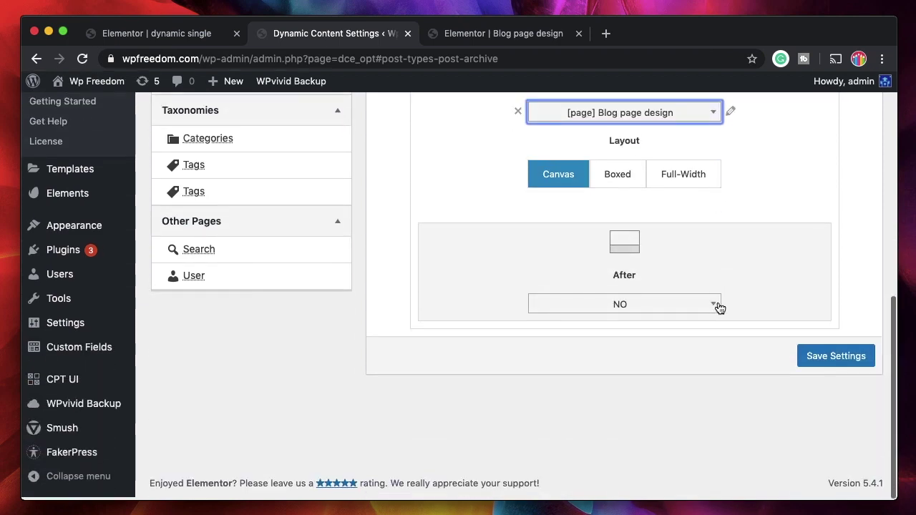
{"action": "left_click", "coordinate": [824, 360]}
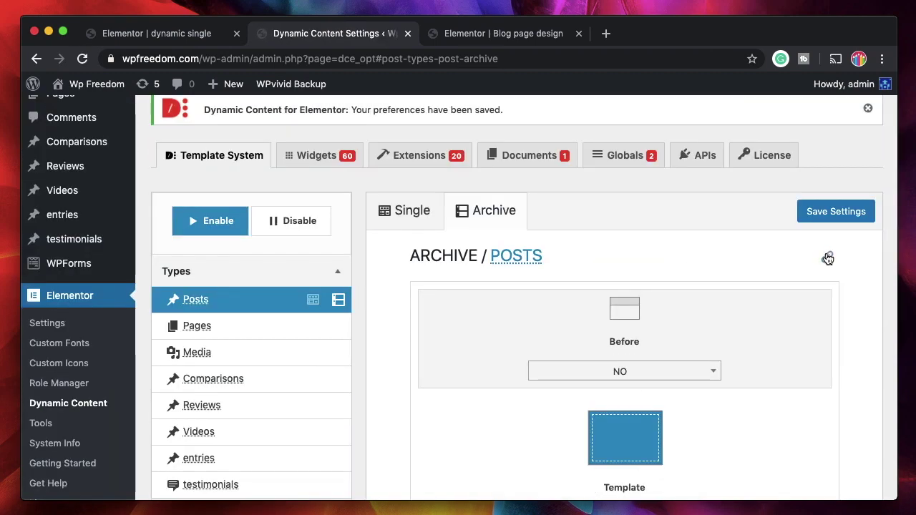
{"action": "left_click", "coordinate": [826, 260]}
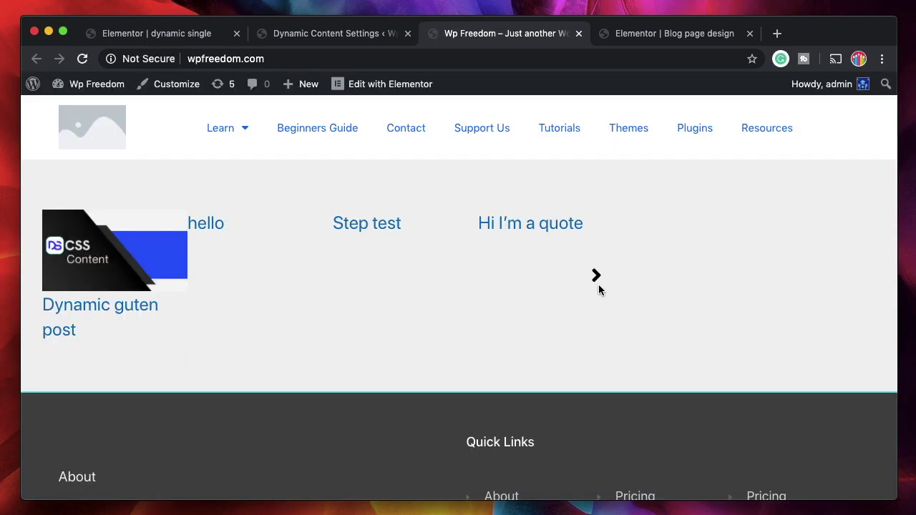
- Advance the live post carousel through later posts
{"action": "left_click", "coordinate": [596, 281]}
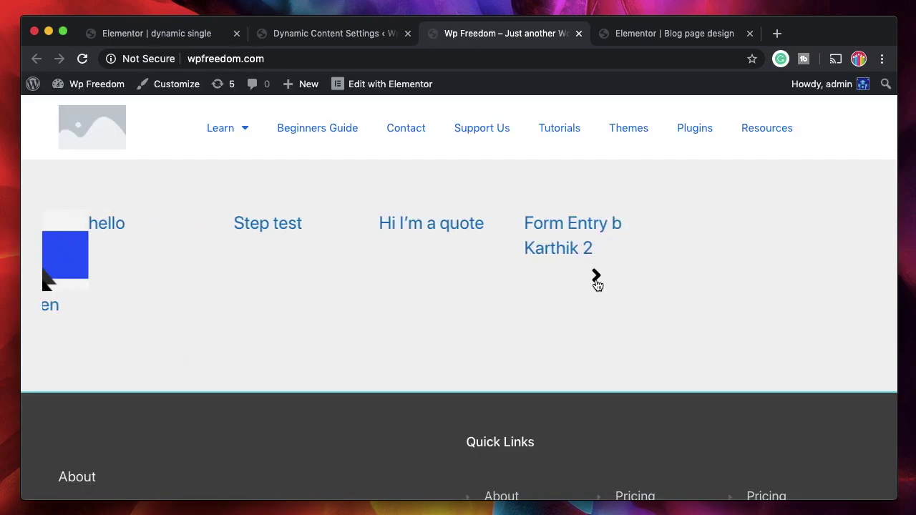
{"action": "left_click", "coordinate": [596, 281]}
{"action": "left_click", "coordinate": [596, 277]}
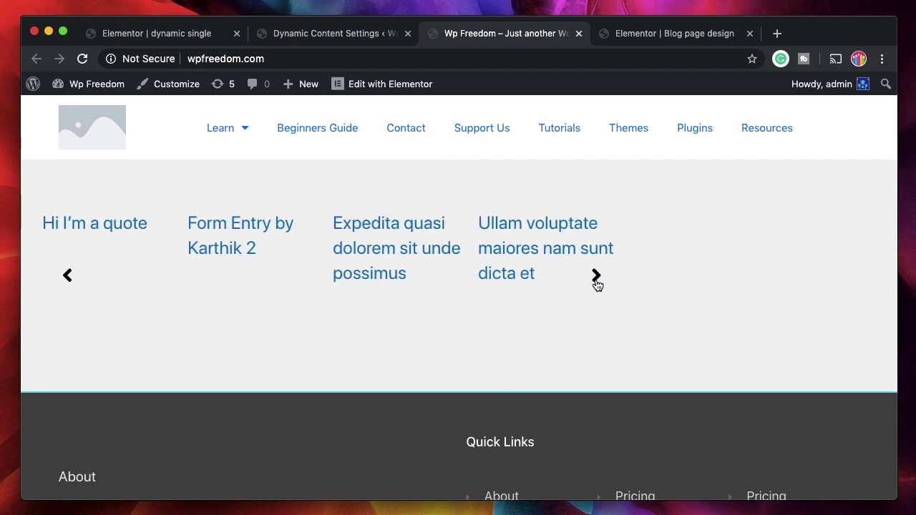
{"action": "left_click", "coordinate": [596, 278]}
{"action": "left_click", "coordinate": [596, 277]}
{"action": "left_click", "coordinate": [596, 277]}
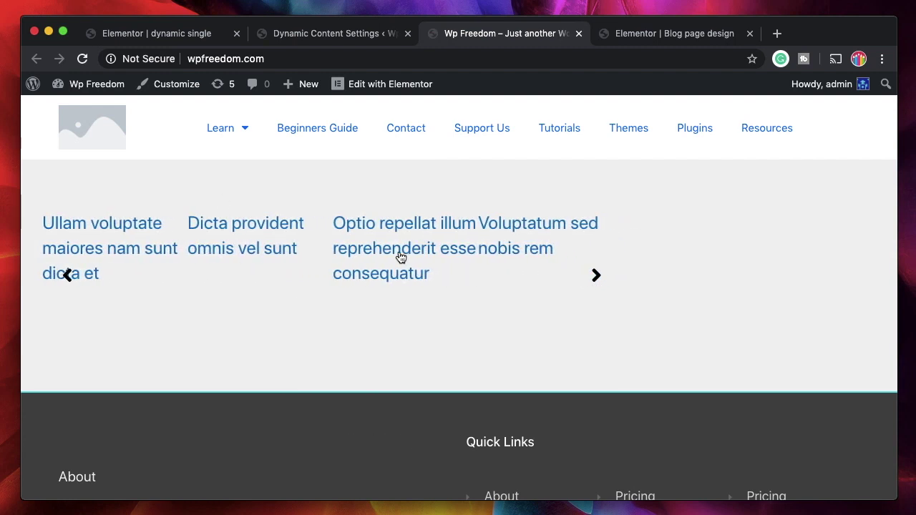
{"action": "left_click", "coordinate": [600, 279]}
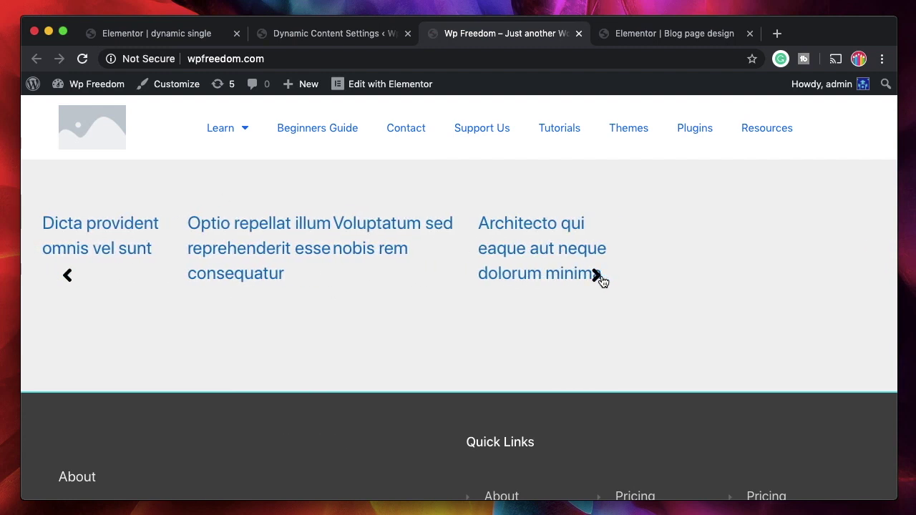
{"action": "left_click", "coordinate": [600, 279]}
- Close the blog page tab and return to the Blog page design editor
{"action": "left_click", "coordinate": [578, 35]}
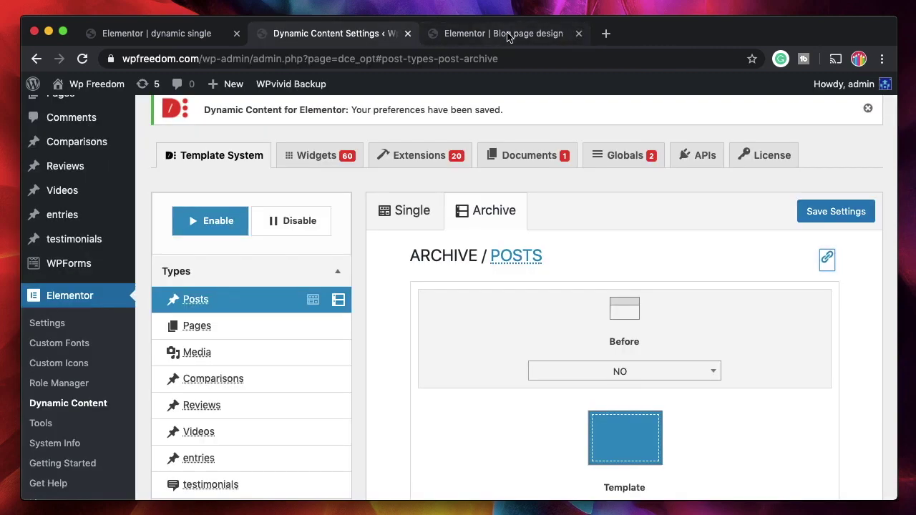
{"action": "scroll", "coordinate": [486, 317], "scroll_direction": "down", "scroll_amount": 2}
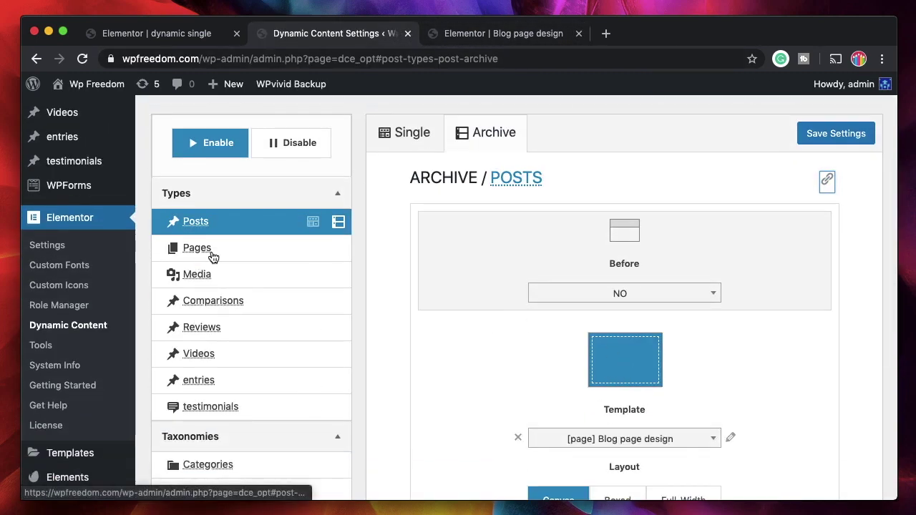
{"action": "scroll", "coordinate": [218, 322], "scroll_direction": "down", "scroll_amount": 4}
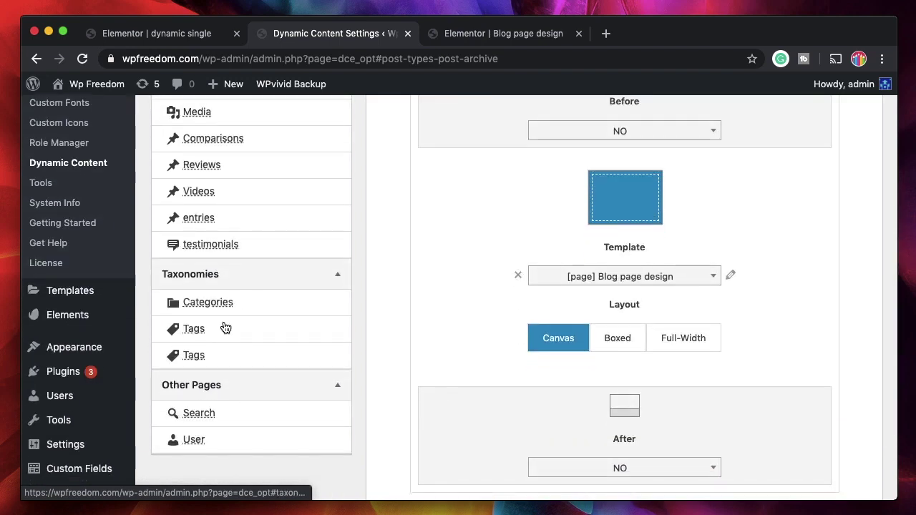
{"action": "left_click", "coordinate": [466, 35]}
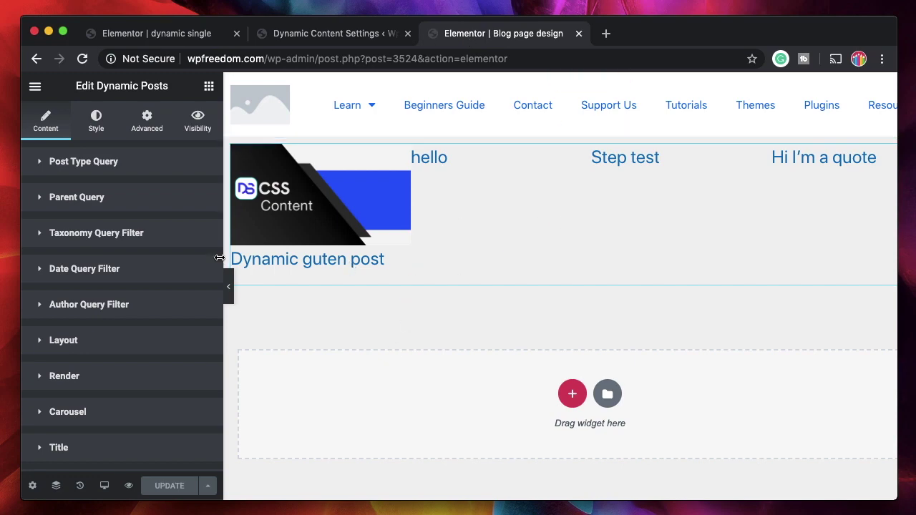
- Place a Title Type widget above the Dynamic Posts carousel and update the template
{"action": "left_click", "coordinate": [209, 87]}
{"action": "scroll", "coordinate": [104, 318], "scroll_direction": "down", "scroll_amount": 15}
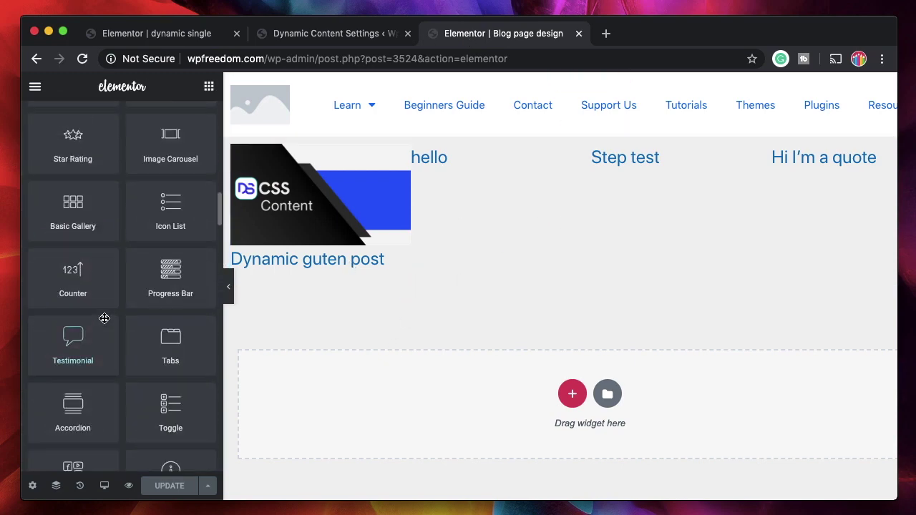
{"action": "scroll", "coordinate": [105, 318], "scroll_direction": "down", "scroll_amount": 10}
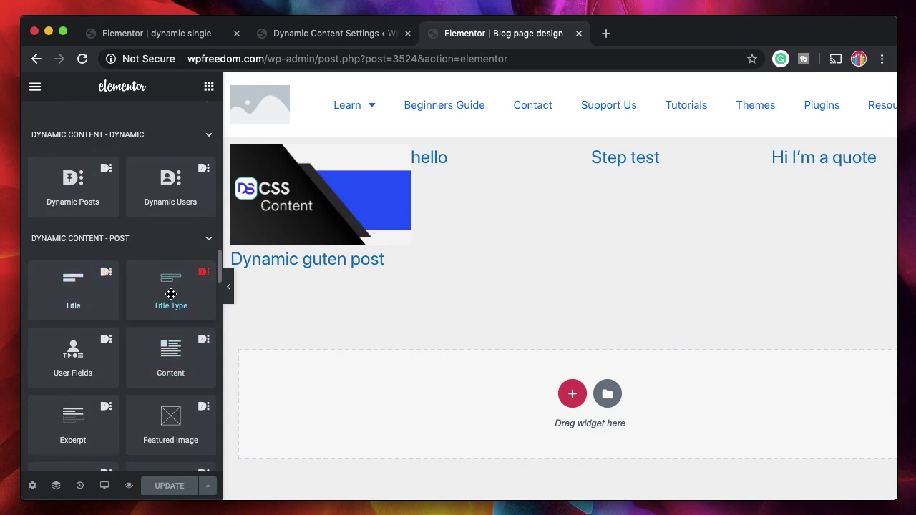
{"action": "left_click_drag", "start_coordinate": [171, 294], "coordinate": [405, 151]}
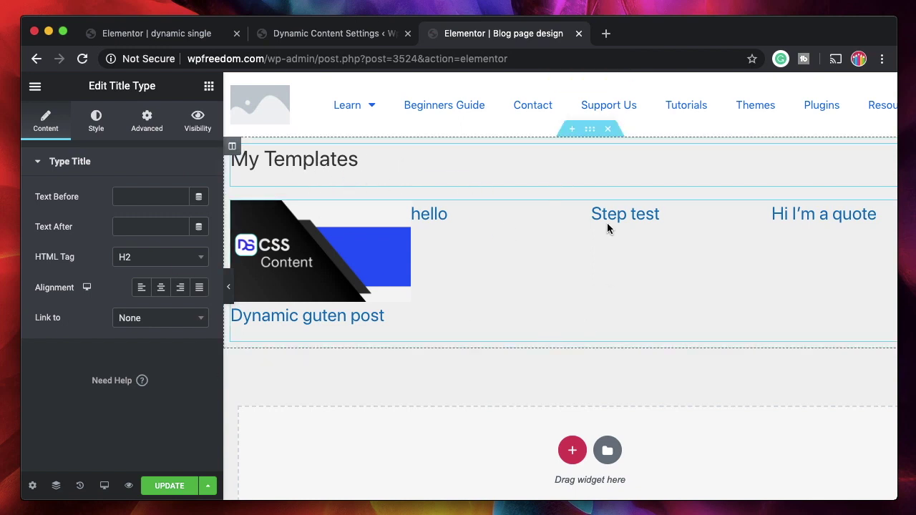
{"action": "left_click", "coordinate": [176, 486]}
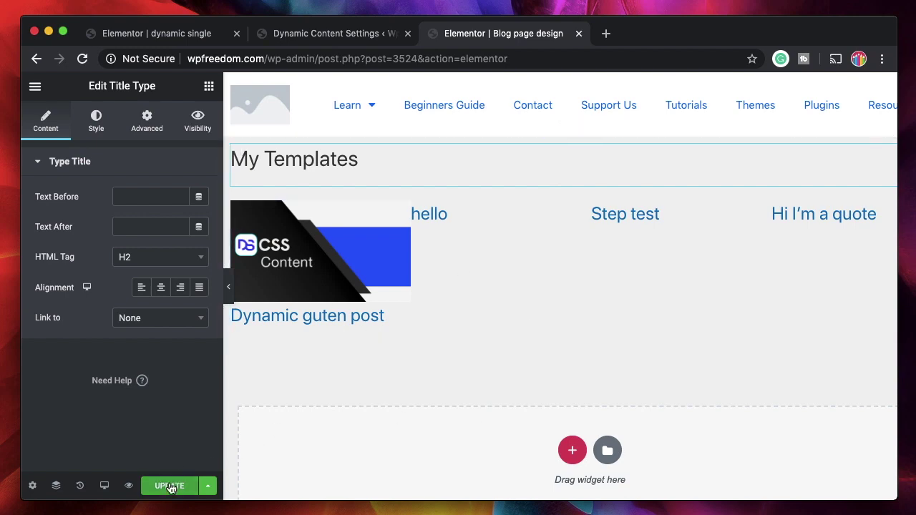
- View the live posts archive, check the new 'Posts' heading, then return to the editor
{"action": "left_click", "coordinate": [179, 36]}
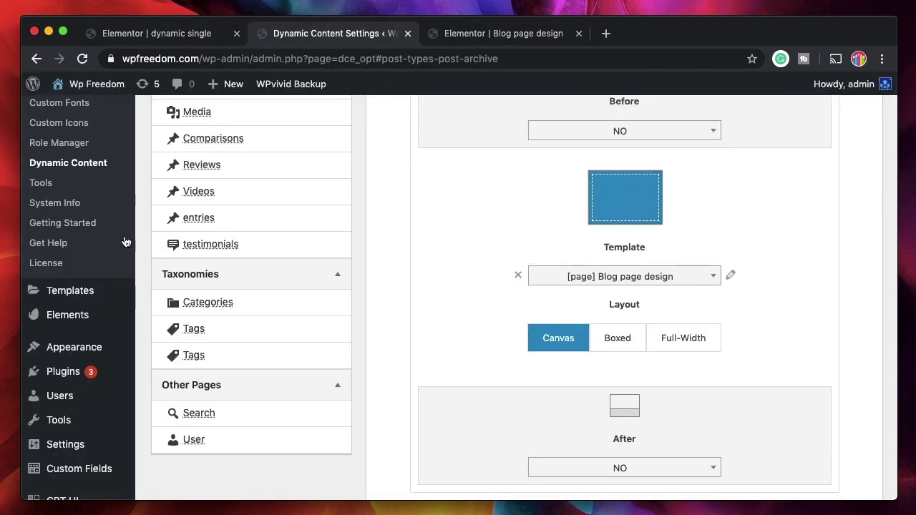
{"action": "scroll", "coordinate": [122, 251], "scroll_direction": "up", "scroll_amount": 10}
{"action": "left_click", "coordinate": [111, 94], "text": "super"}
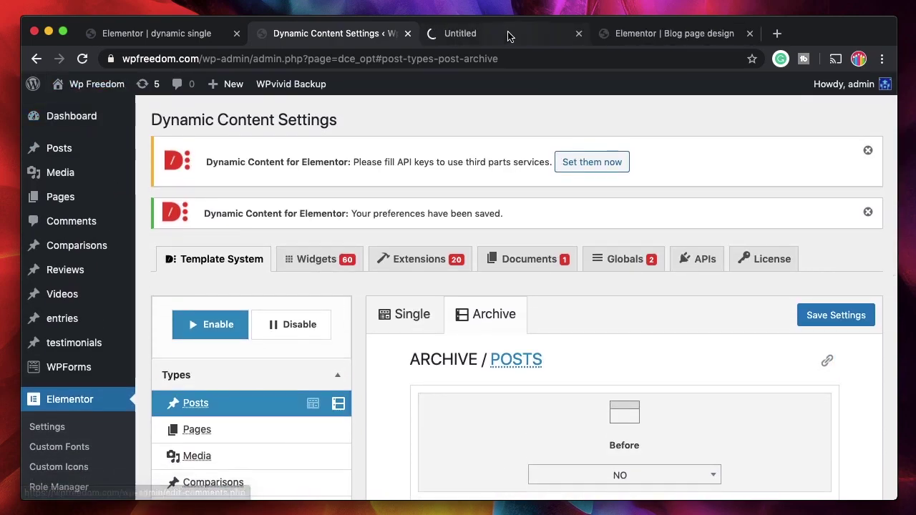
{"action": "left_click", "coordinate": [461, 34]}
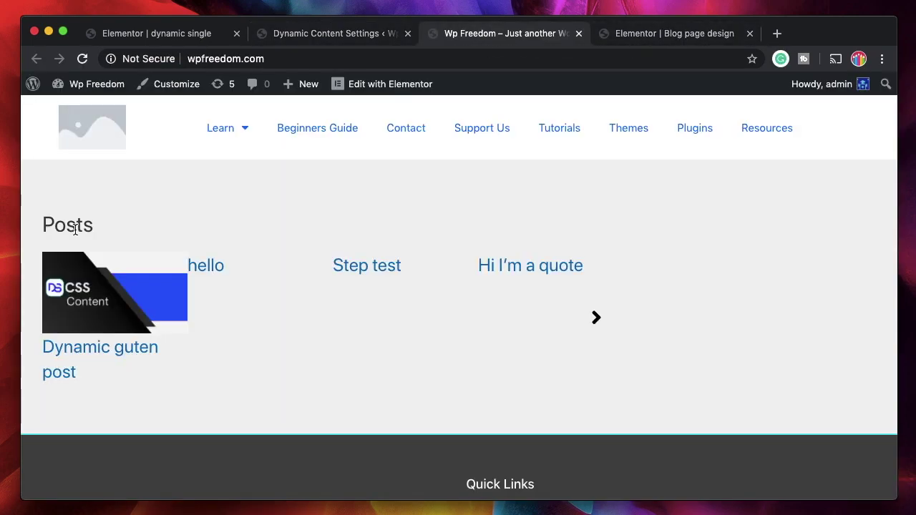
{"action": "double_click", "coordinate": [75, 229]}
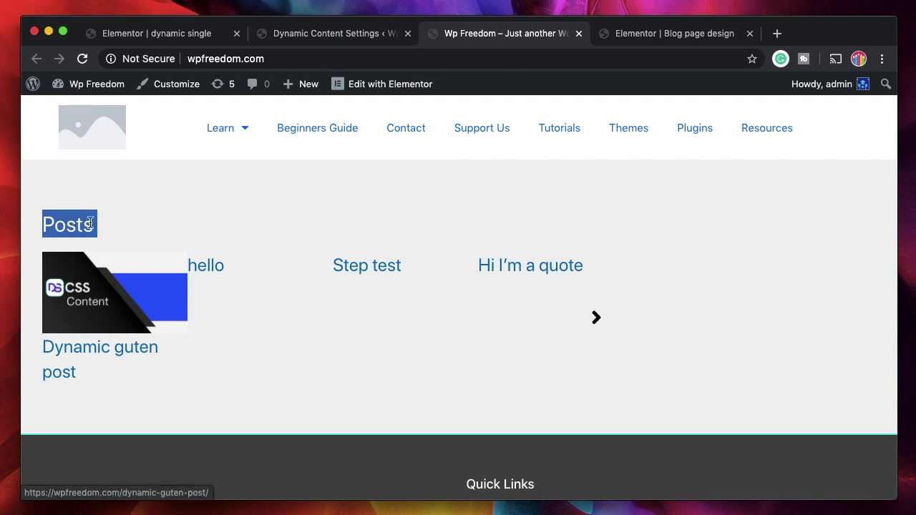
{"action": "double_click", "coordinate": [52, 225]}
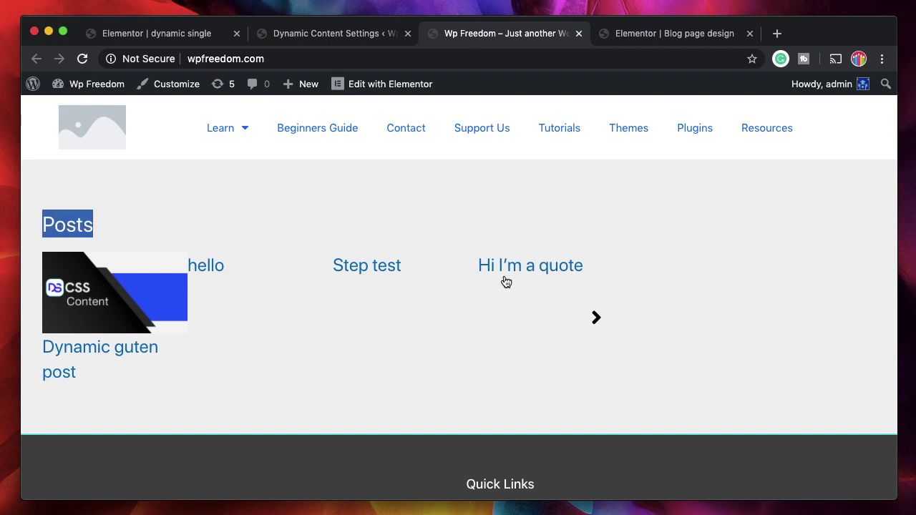
{"action": "double_click", "coordinate": [66, 226]}
{"action": "left_click", "coordinate": [654, 33]}
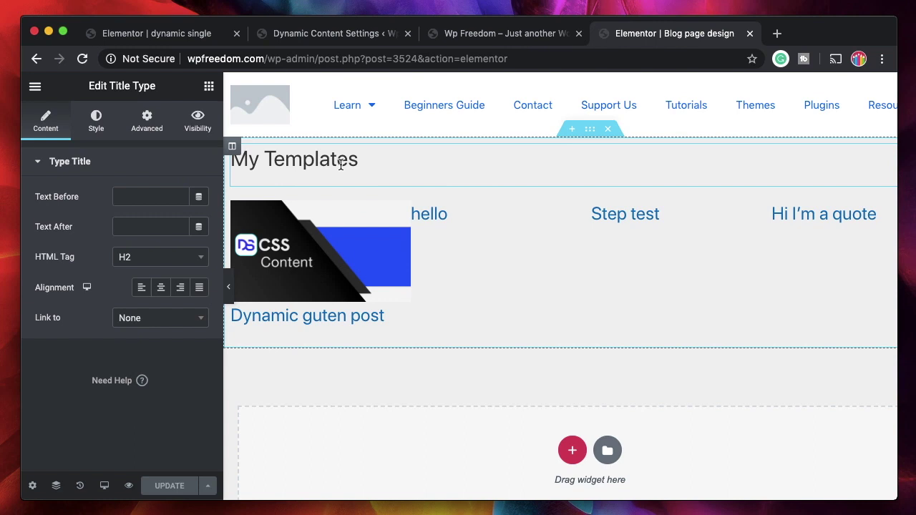
- In the widget panel, collapse Pro and General and browse the Dynamic Content widget categories
{"action": "left_click", "coordinate": [208, 86]}
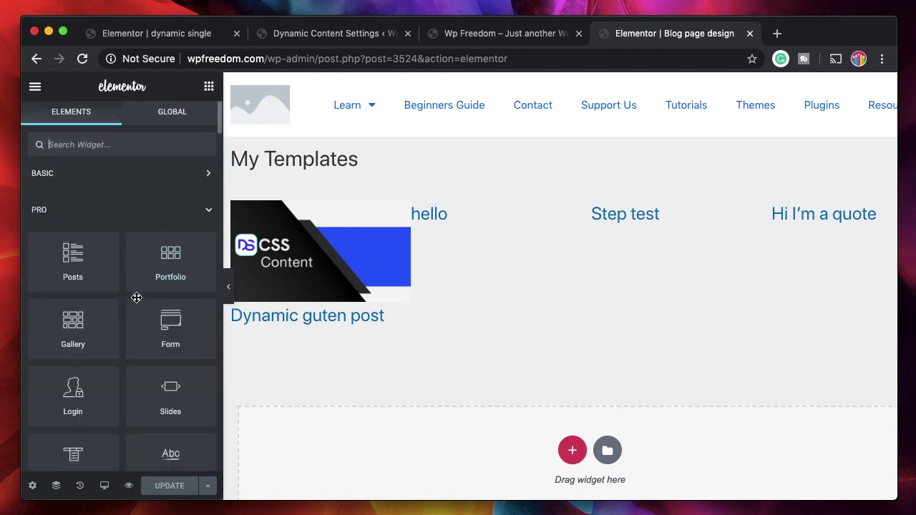
{"action": "left_click", "coordinate": [138, 212]}
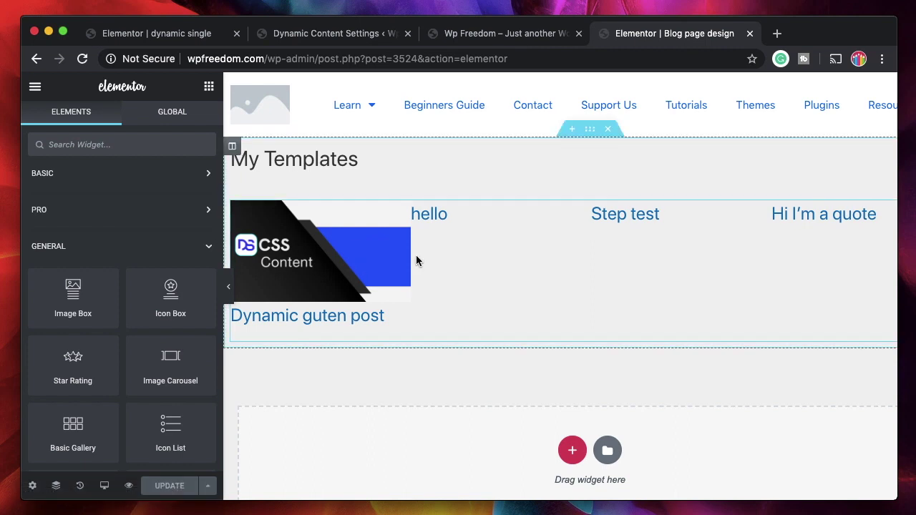
{"action": "left_click", "coordinate": [147, 246]}
{"action": "scroll", "coordinate": [99, 326], "scroll_direction": "down", "scroll_amount": 5}
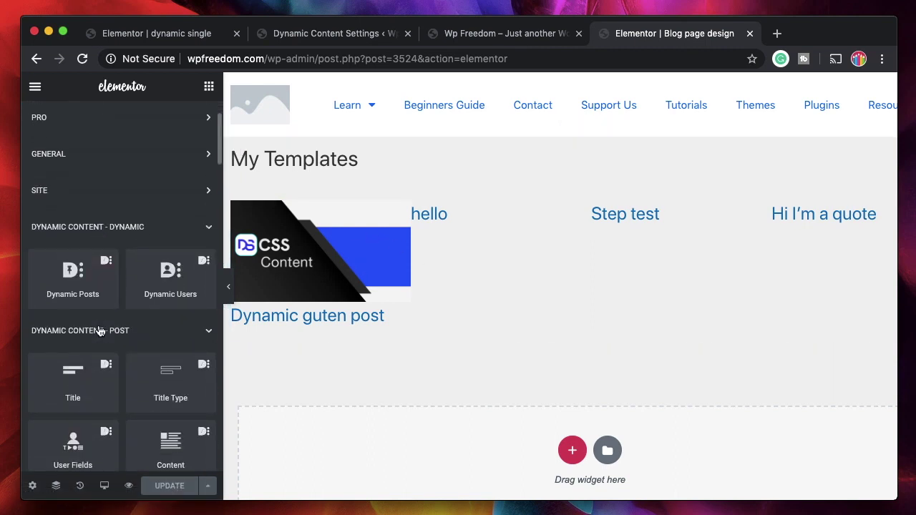
{"action": "scroll", "coordinate": [163, 405], "scroll_direction": "down", "scroll_amount": 1}
{"action": "scroll", "coordinate": [164, 405], "scroll_direction": "down", "scroll_amount": 3}
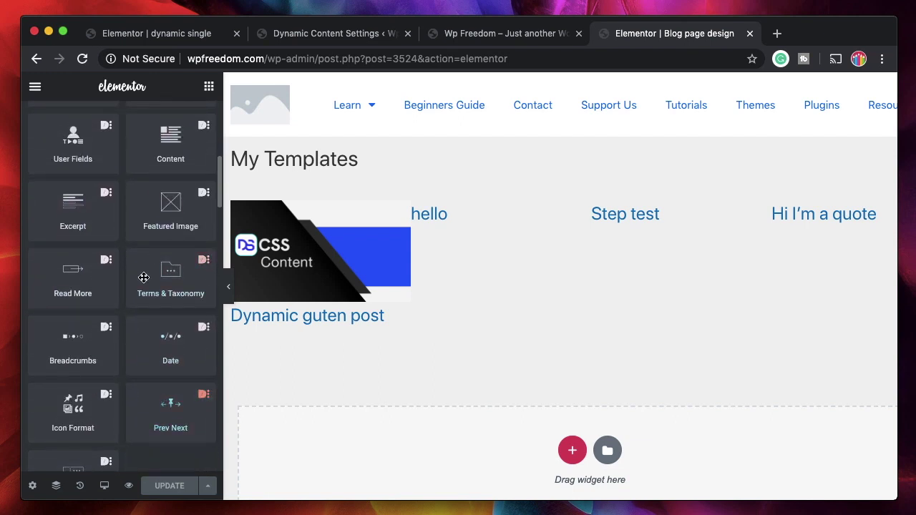
{"action": "scroll", "coordinate": [172, 422], "scroll_direction": "down", "scroll_amount": 3}
{"action": "scroll", "coordinate": [133, 336], "scroll_direction": "down", "scroll_amount": 4}
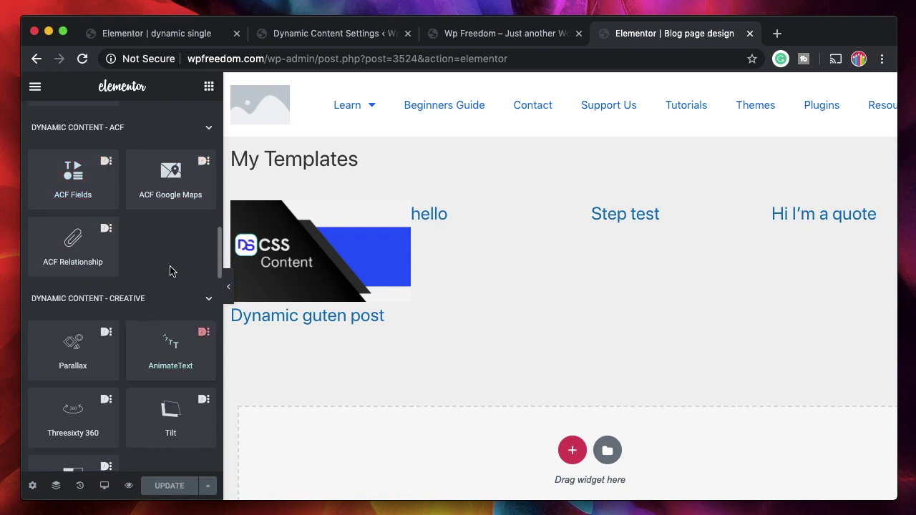
{"action": "scroll", "coordinate": [125, 350], "scroll_direction": "down", "scroll_amount": 4}
{"action": "scroll", "coordinate": [125, 350], "scroll_direction": "down", "scroll_amount": 2}
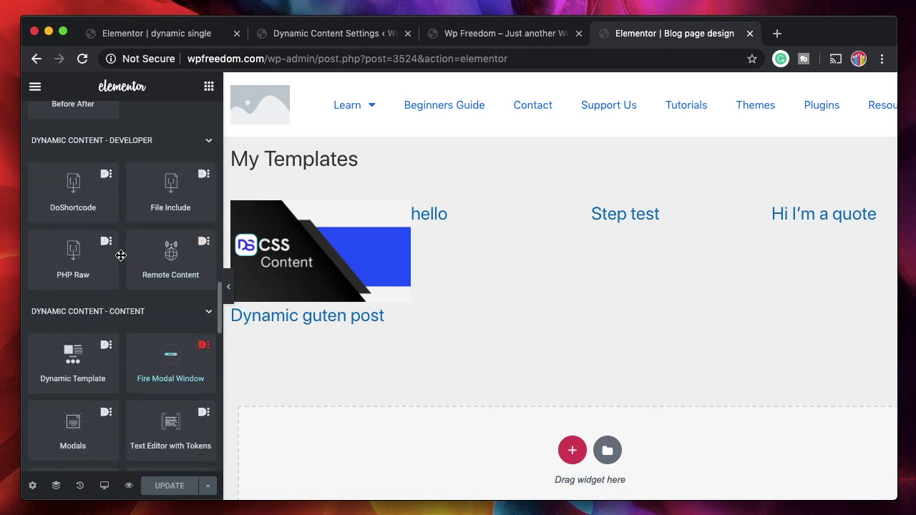
{"action": "scroll", "coordinate": [111, 365], "scroll_direction": "down", "scroll_amount": 4}
{"action": "scroll", "coordinate": [111, 366], "scroll_direction": "down", "scroll_amount": 2}
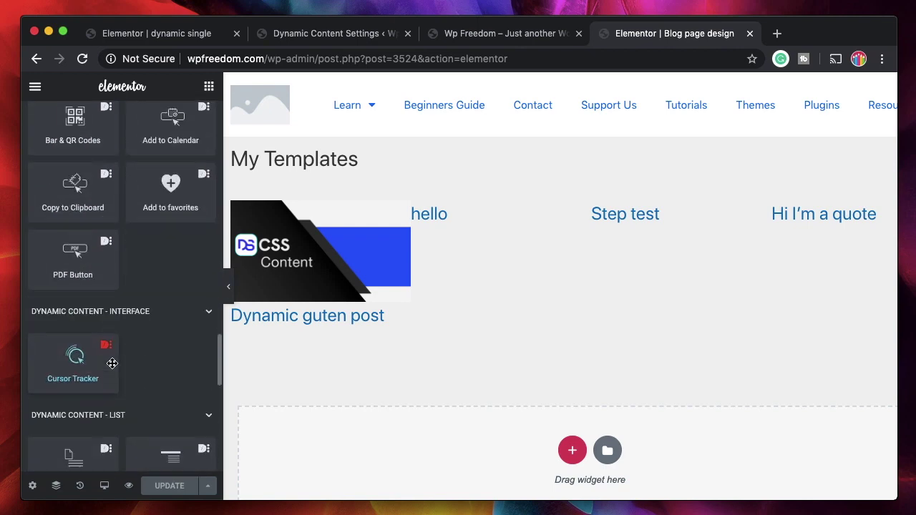
{"action": "scroll", "coordinate": [111, 366], "scroll_direction": "down", "scroll_amount": 8}
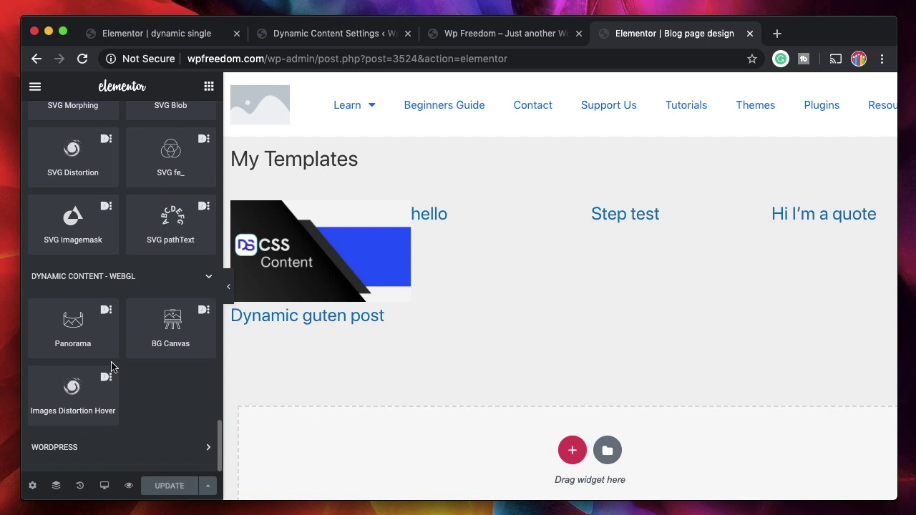